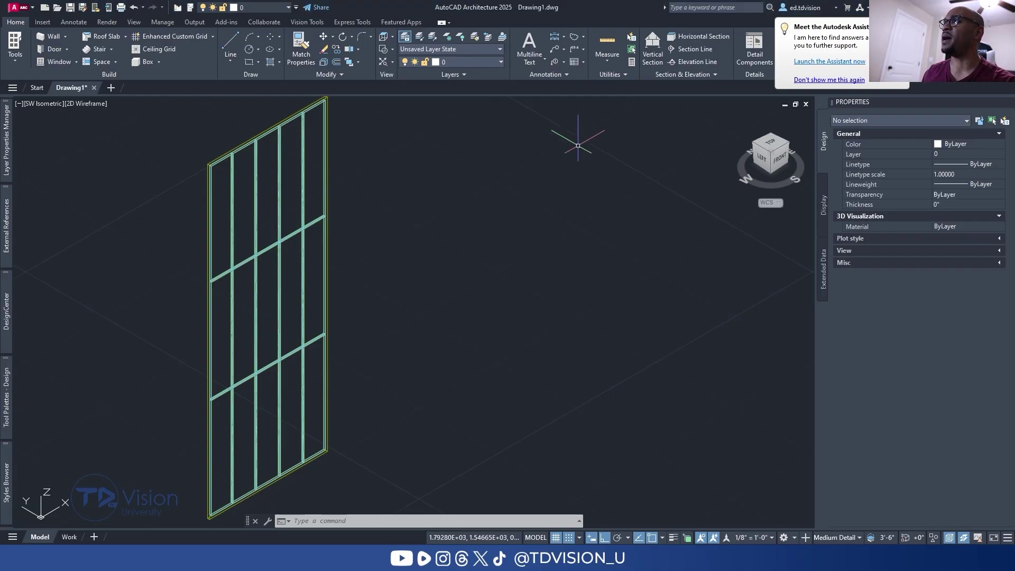
left_click(284, 248)
left_click(259, 227)
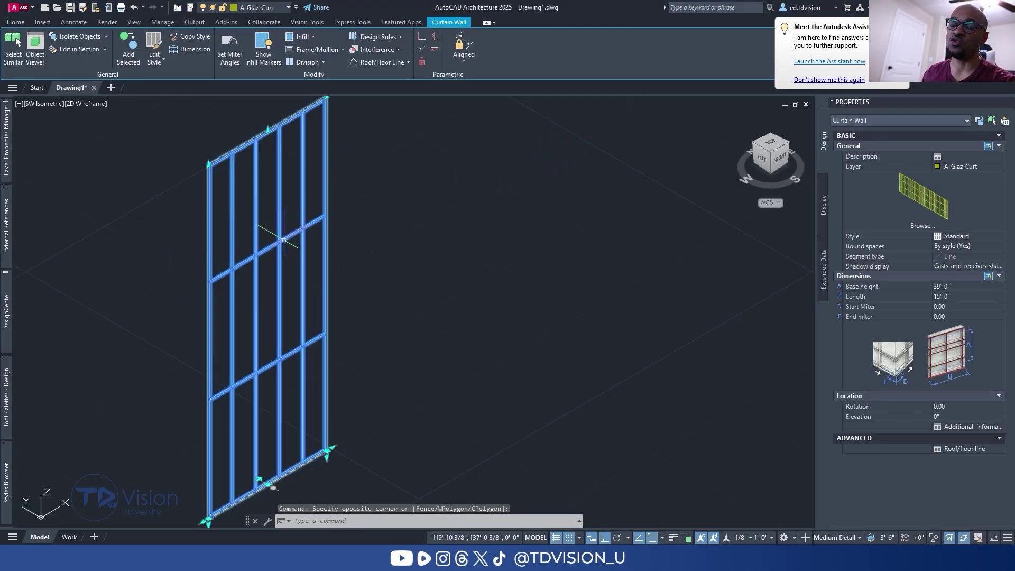
scroll(284, 241, "down", 2)
scroll(285, 241, "up", 2)
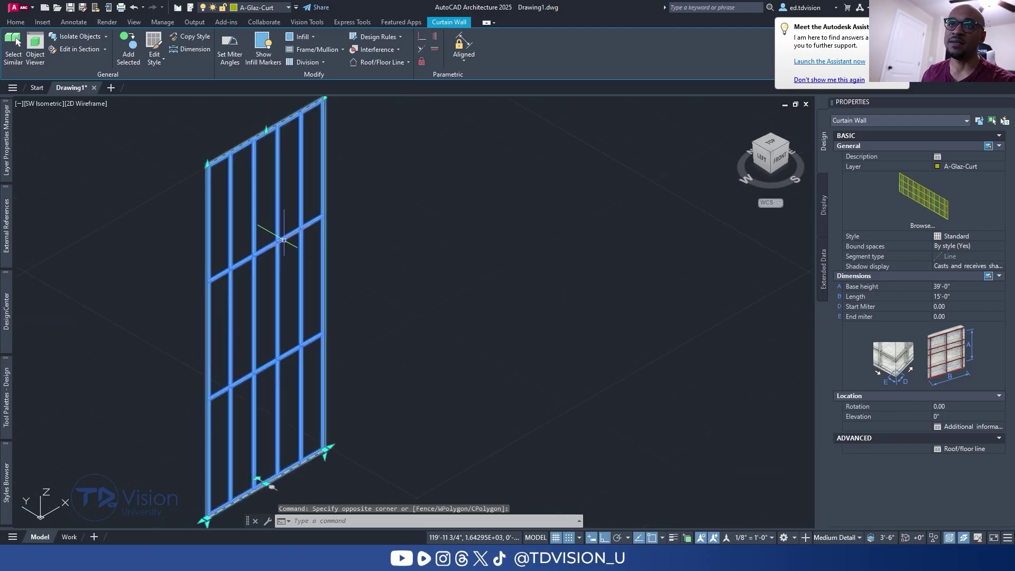
key("Escape")
key("Escape")
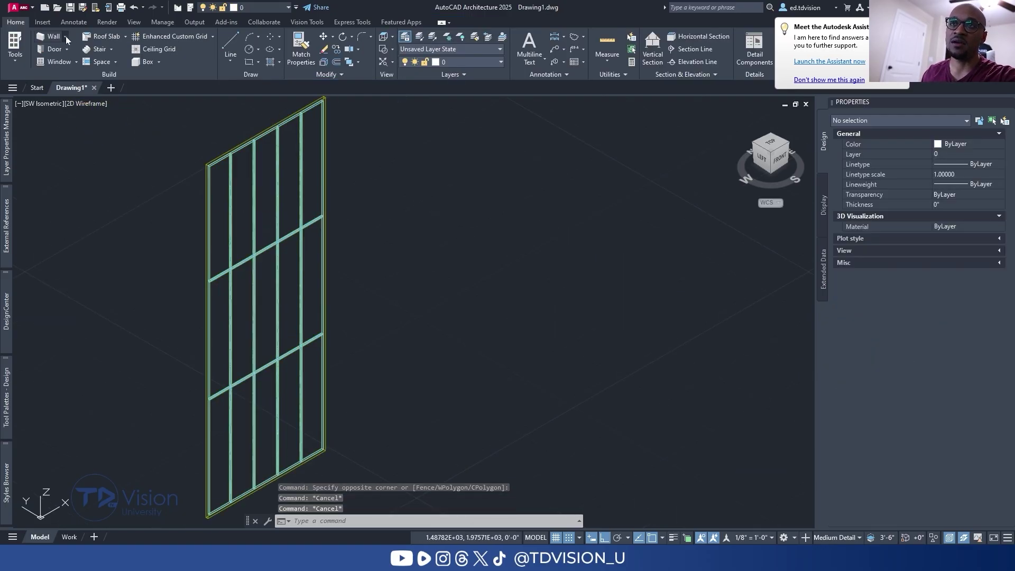
left_click(65, 36)
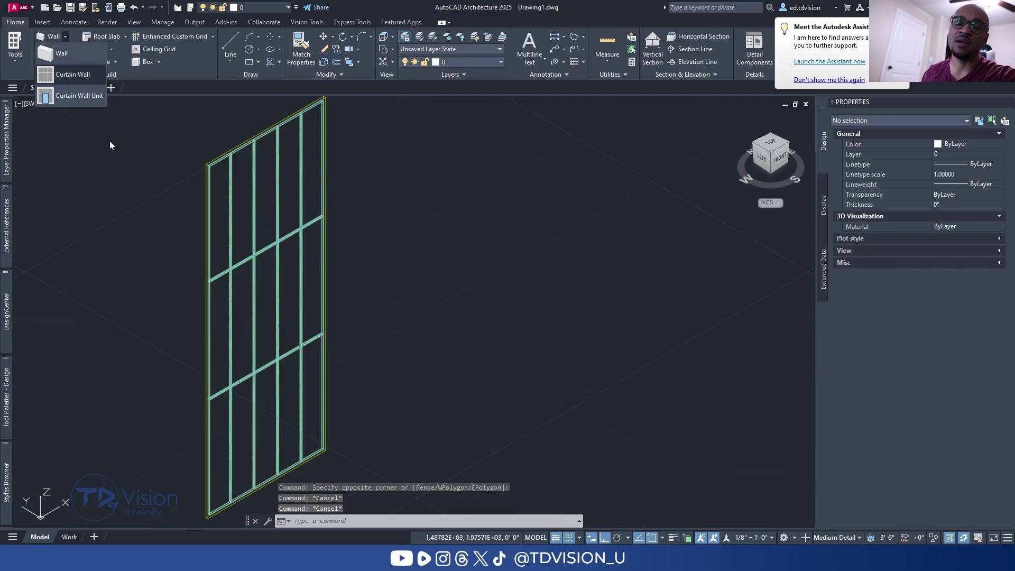
left_click(68, 74)
key("Escape")
- Browse the curtain wall styles available in the content library drawings
mouse_move(6, 481)
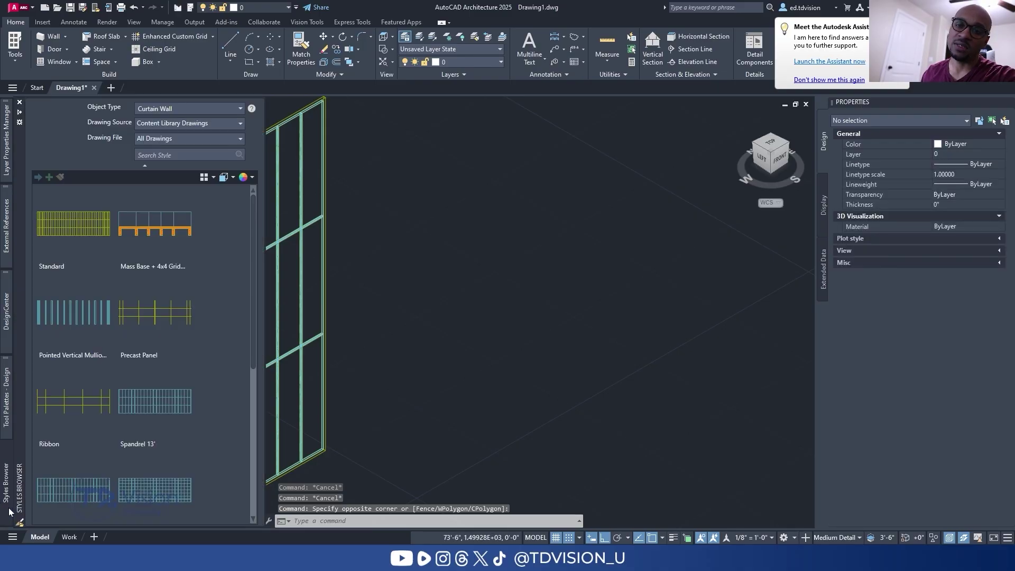
left_click(147, 111)
left_click(151, 109)
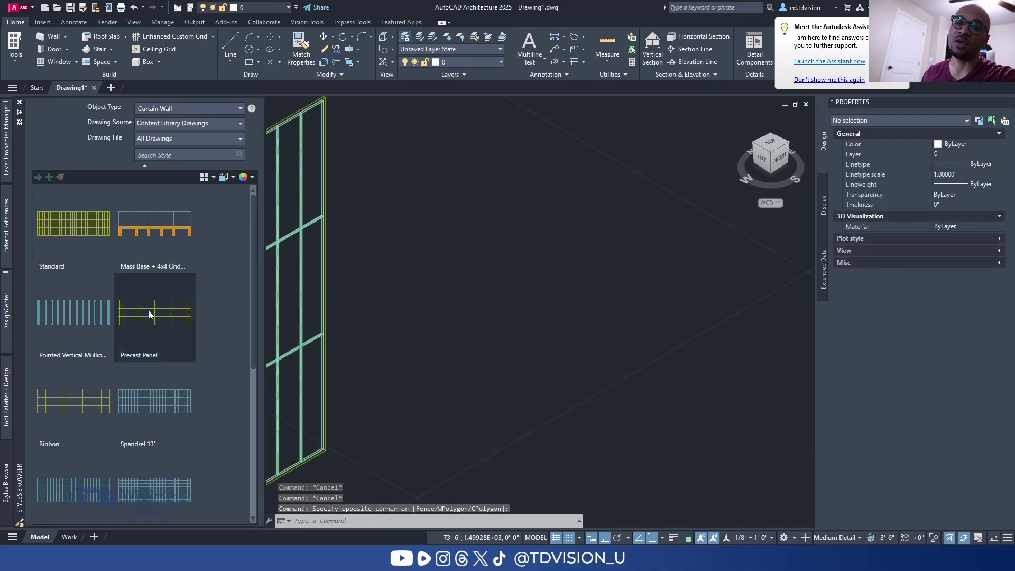
scroll(145, 306, "down", 4)
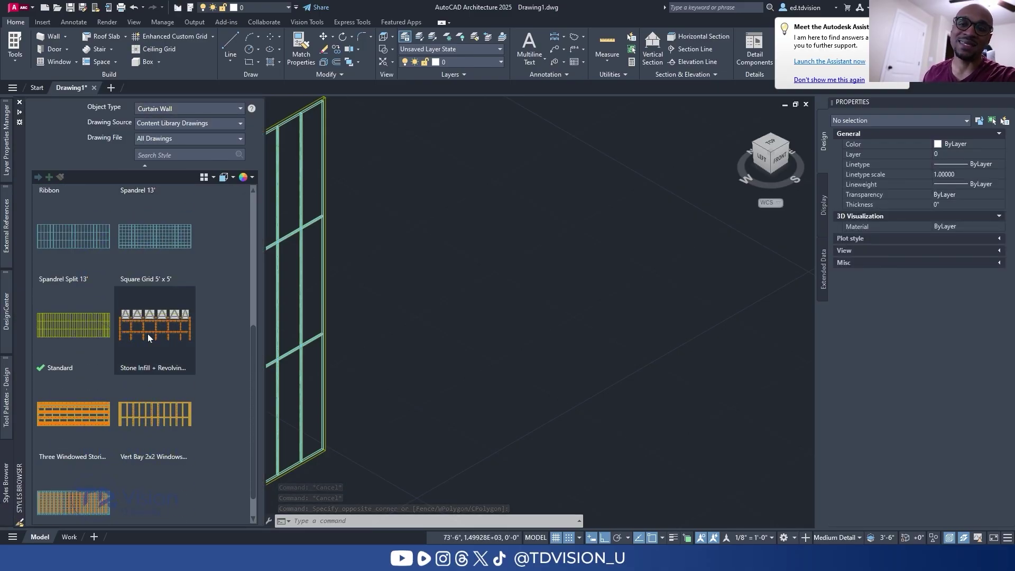
scroll(148, 335, "up", 4)
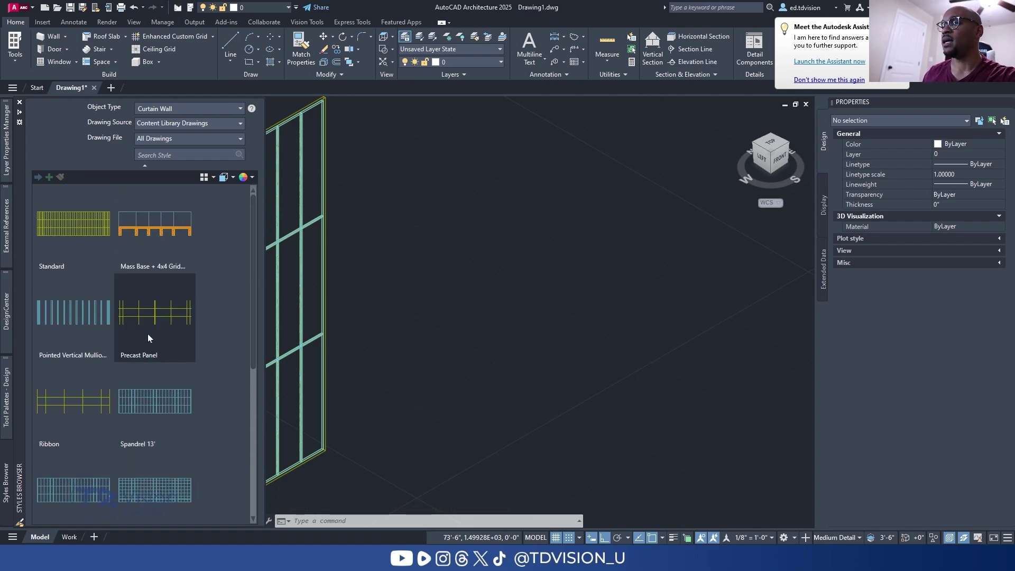
left_click(403, 226)
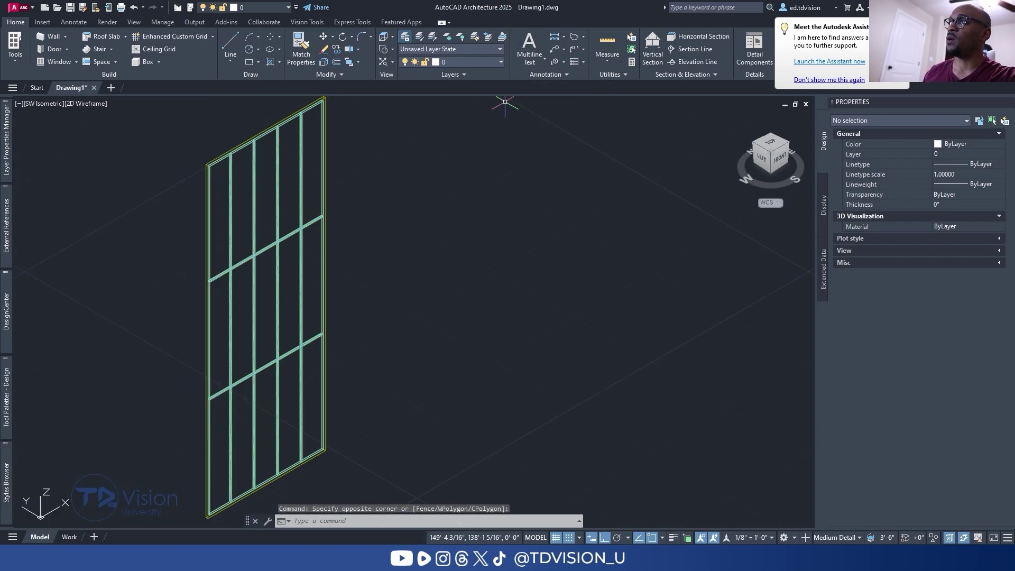
- Switch to the reference photo blob (1).png, examine the outlined entrance glazing and door, and minimize the photo
key("alt+Tab")
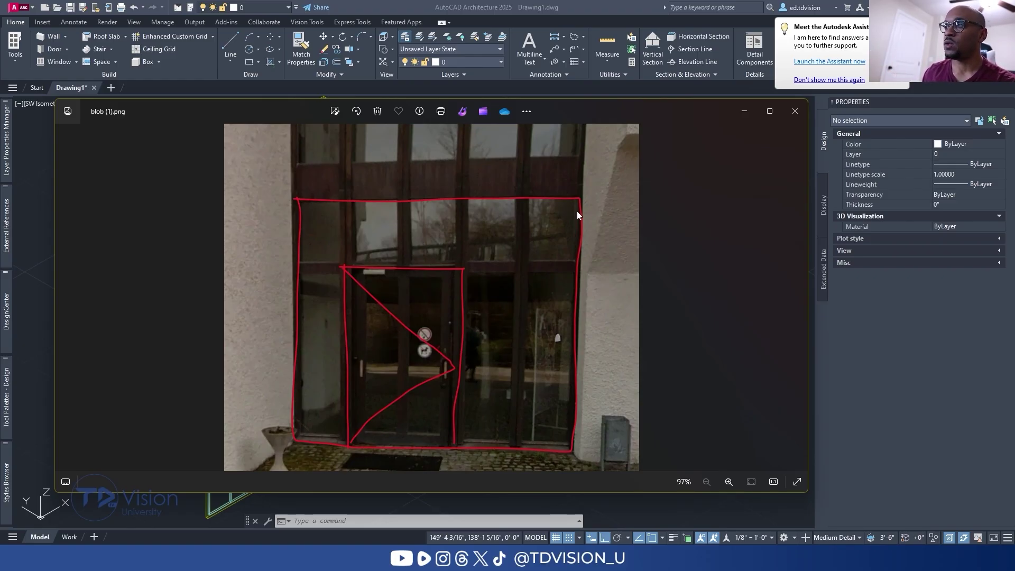
left_click_drag(579, 109, 606, 115)
left_click_drag(79, 233, 453, 217)
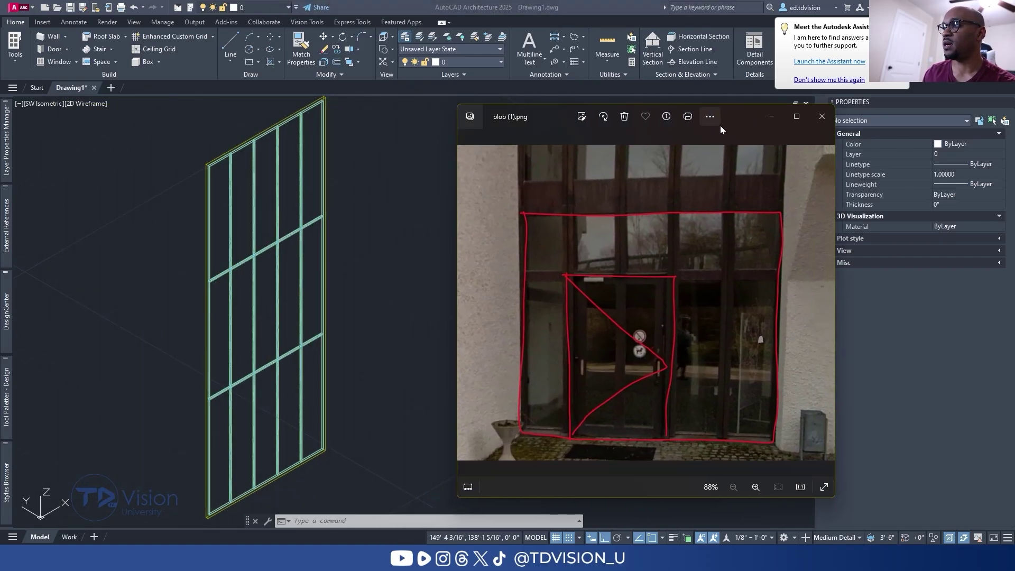
left_click(771, 117)
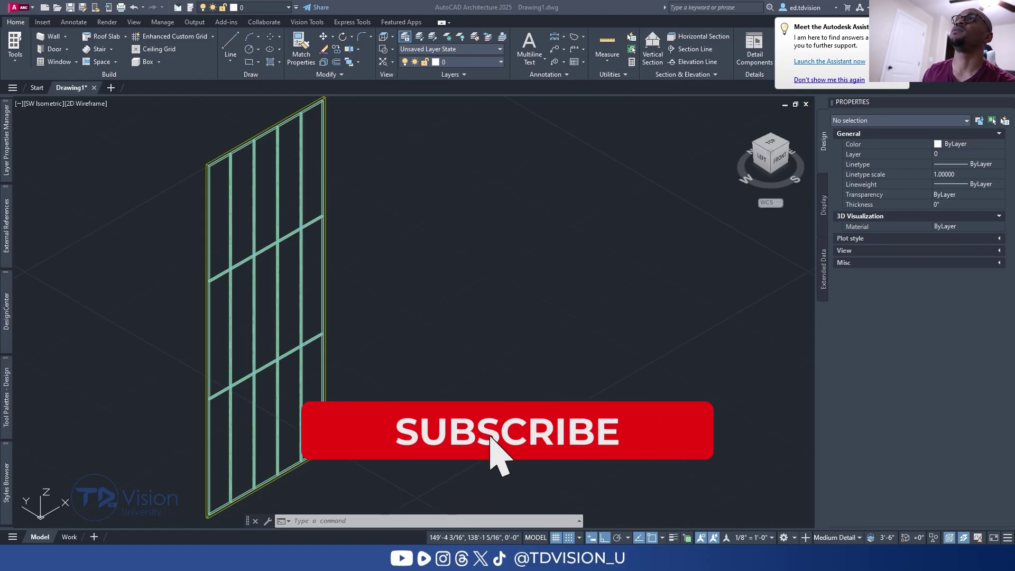
- Set the existing curtain wall's base height to 13'
left_click(289, 302)
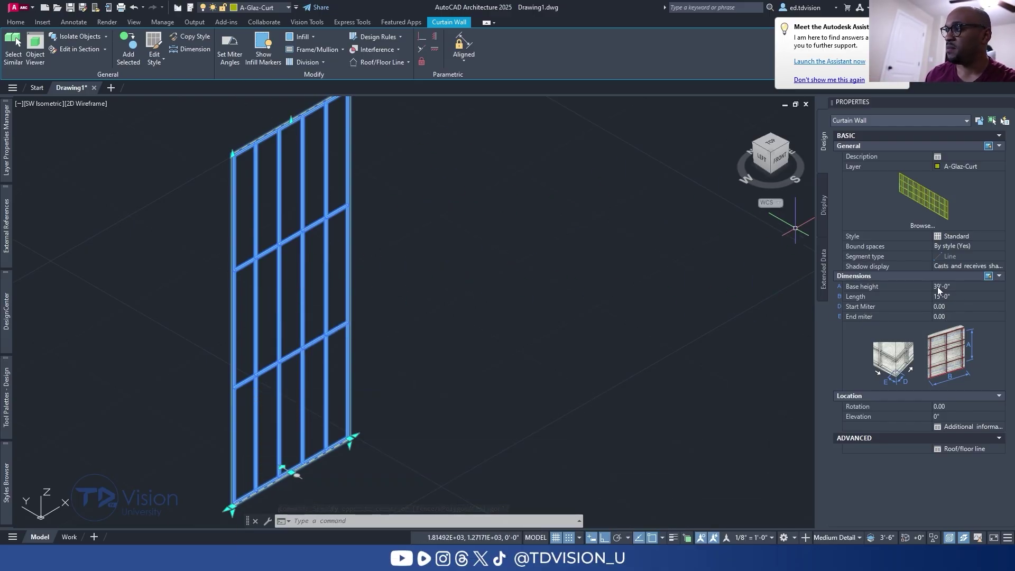
left_click(973, 288)
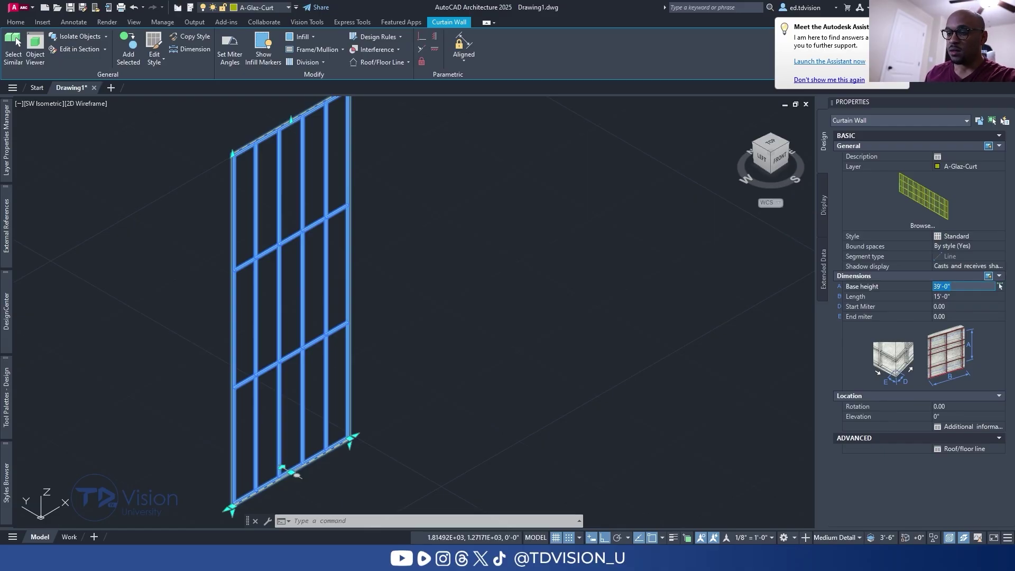
type("1")
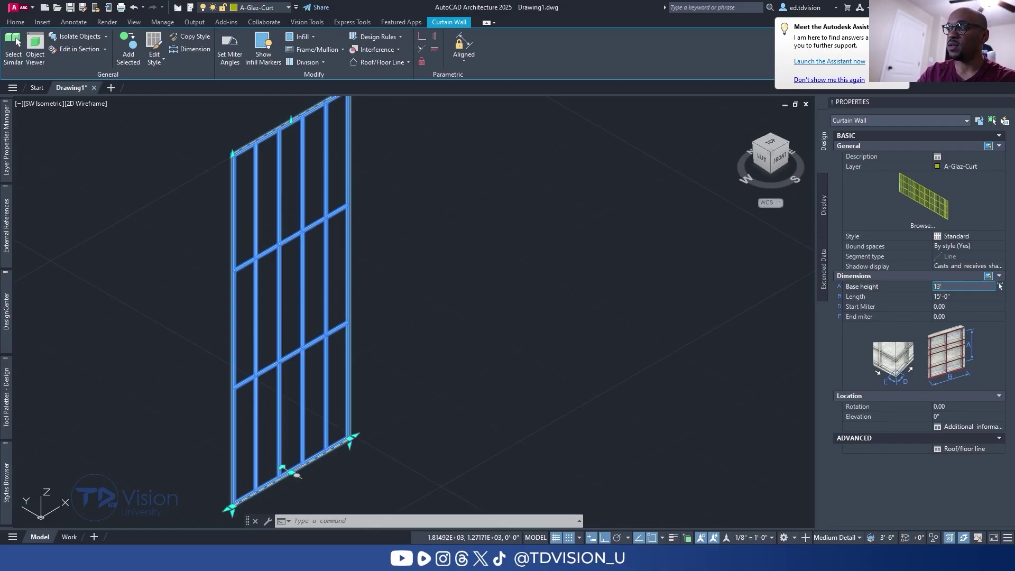
type("3'")
key("Tab")
middle_click_drag(256, 364, 241, 220)
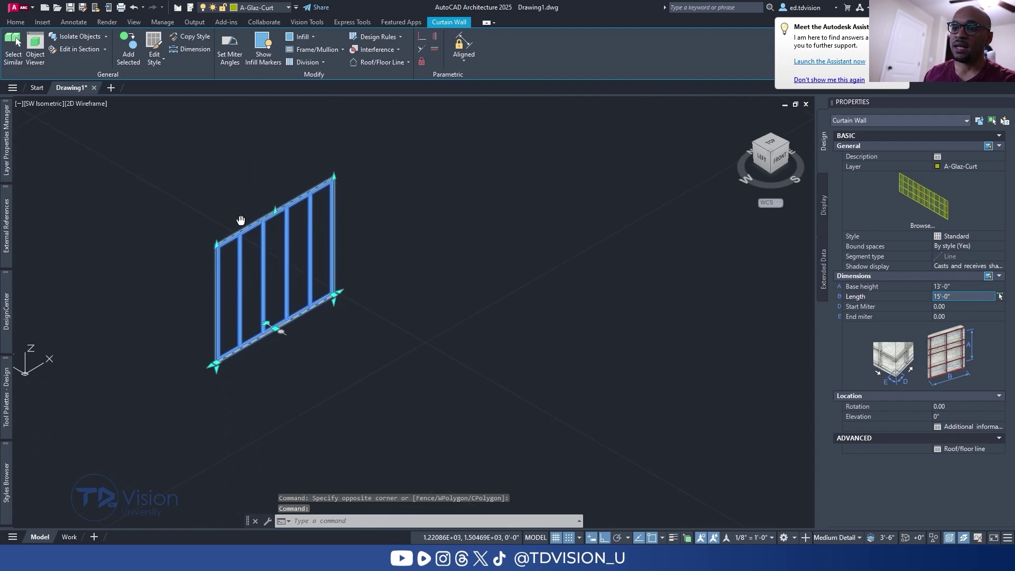
scroll(233, 265, "up", 2)
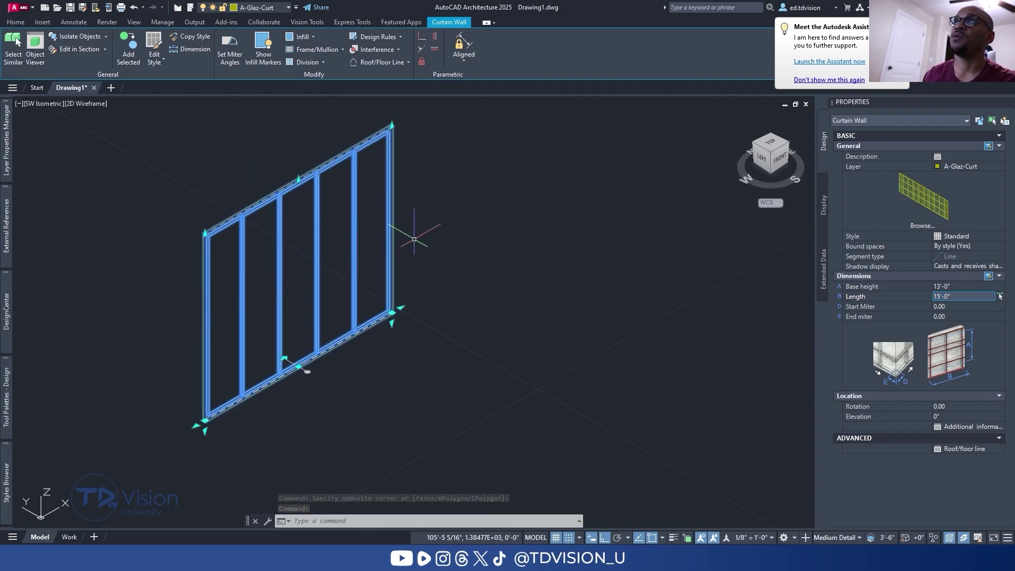
- Check the entrance proportions in the reference photo and set the curtain wall's length to 10'
key("alt+Tab")
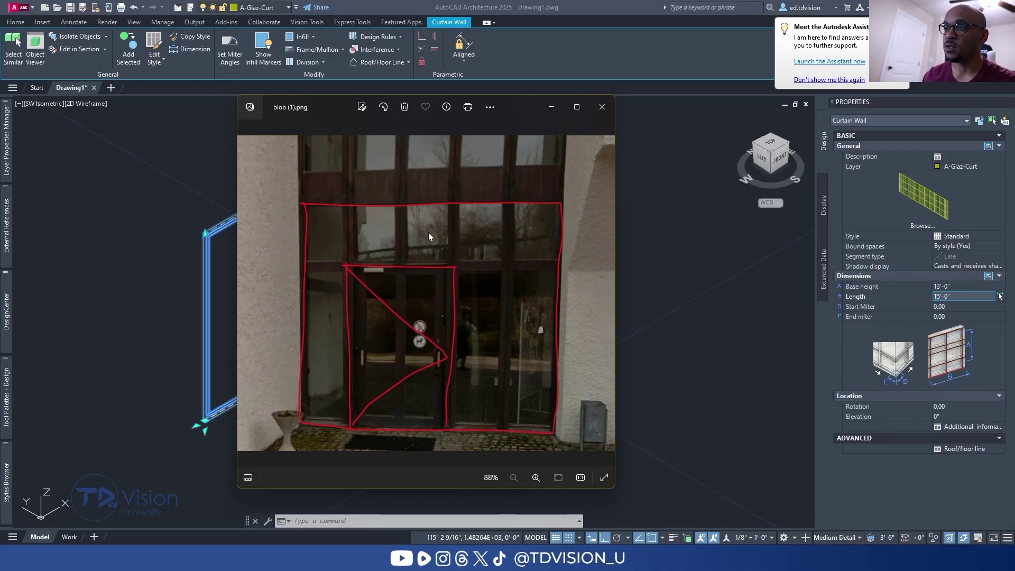
left_click_drag(519, 114, 518, 0)
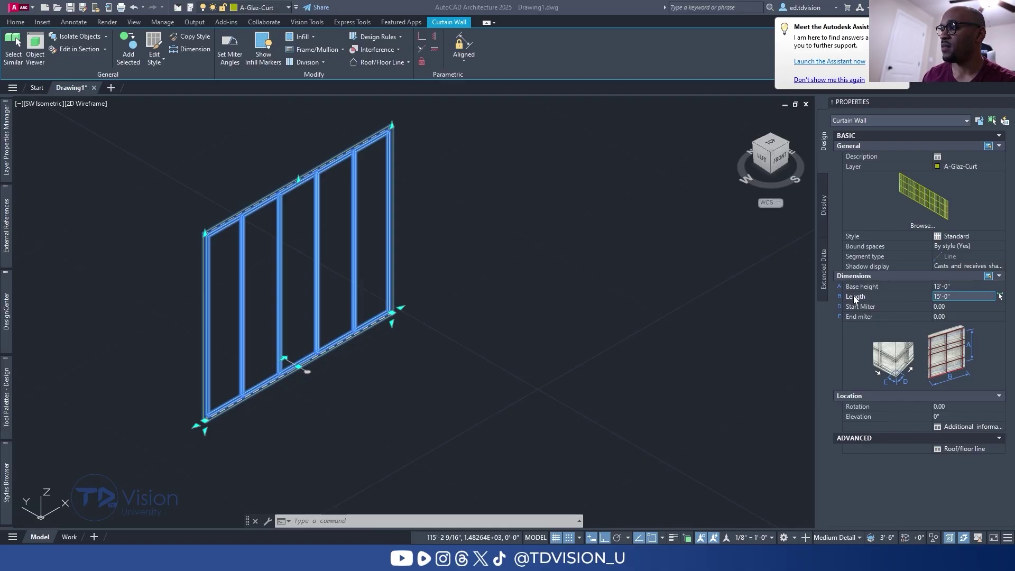
left_click(867, 299)
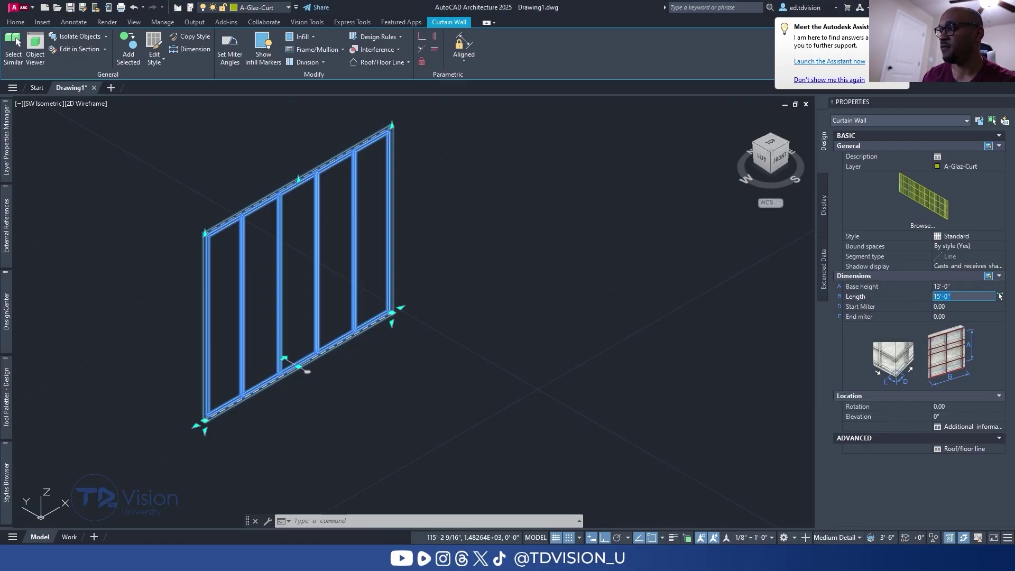
type("10'")
left_click(918, 304)
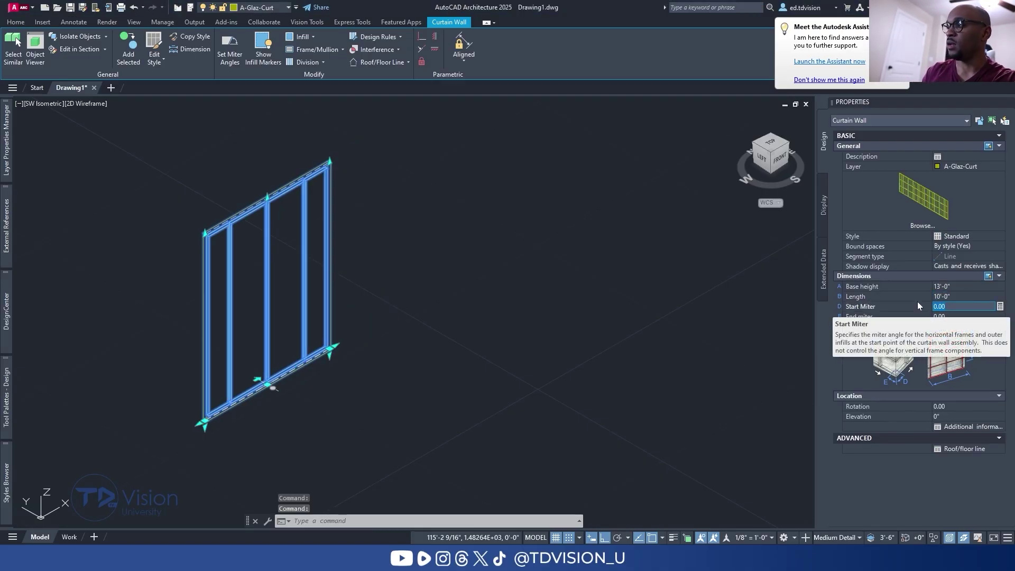
scroll(274, 315, "up", 2)
scroll(274, 315, "down", 3)
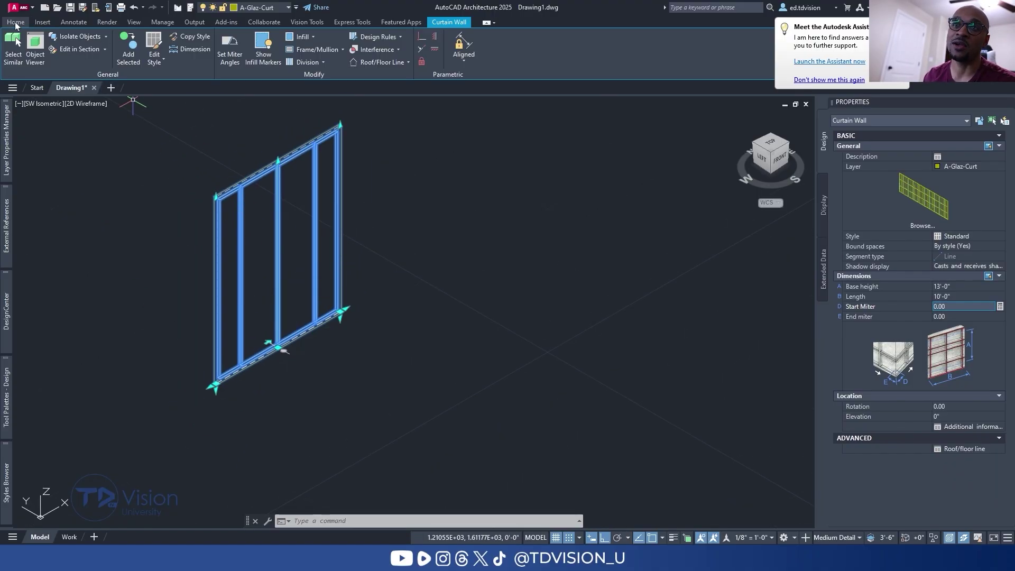
- Draw a chain of three connected Standard curtain wall segments with a 39' base height beside the existing curtain wall
left_click(16, 22)
left_click(66, 37)
left_click(66, 74)
left_click(358, 406)
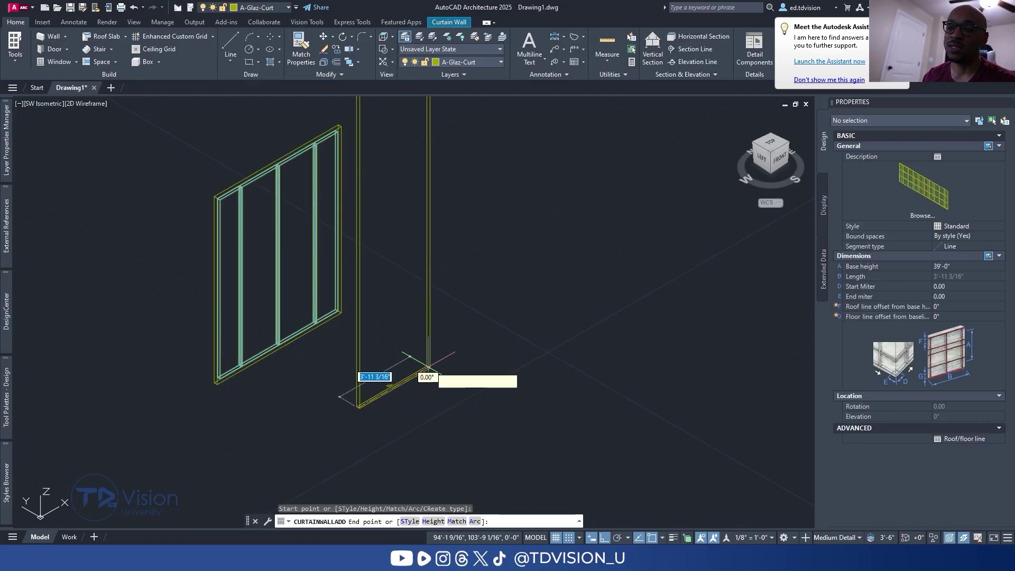
left_click(614, 260)
left_click(744, 333)
middle_click_drag(702, 358, 523, 386)
left_click(637, 321)
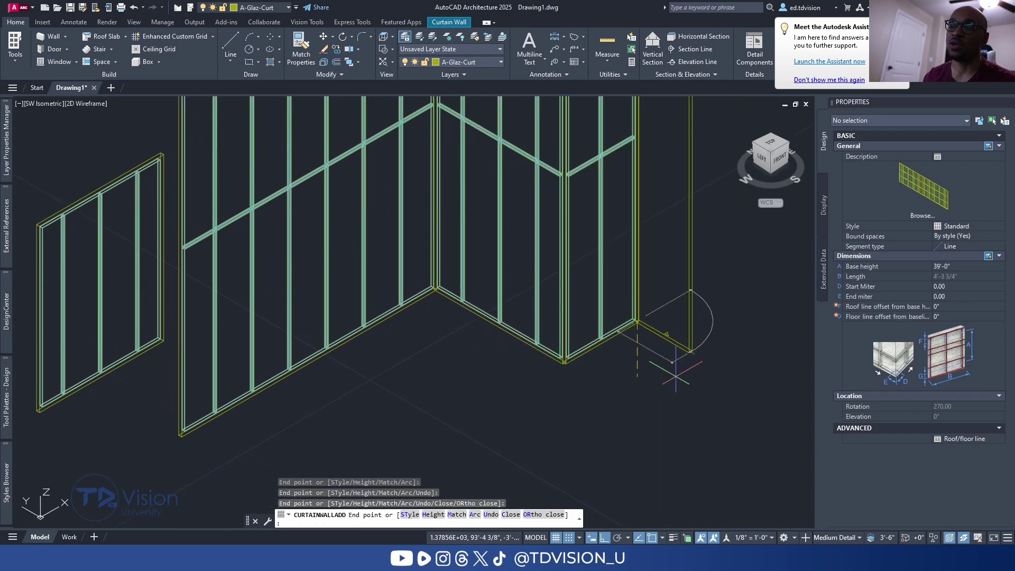
scroll(641, 370, "down", 3)
key("Escape")
key("Escape")
key("Escape")
- Delete the three connected demonstration curtain walls, keeping only the original curtain wall
left_click(659, 396)
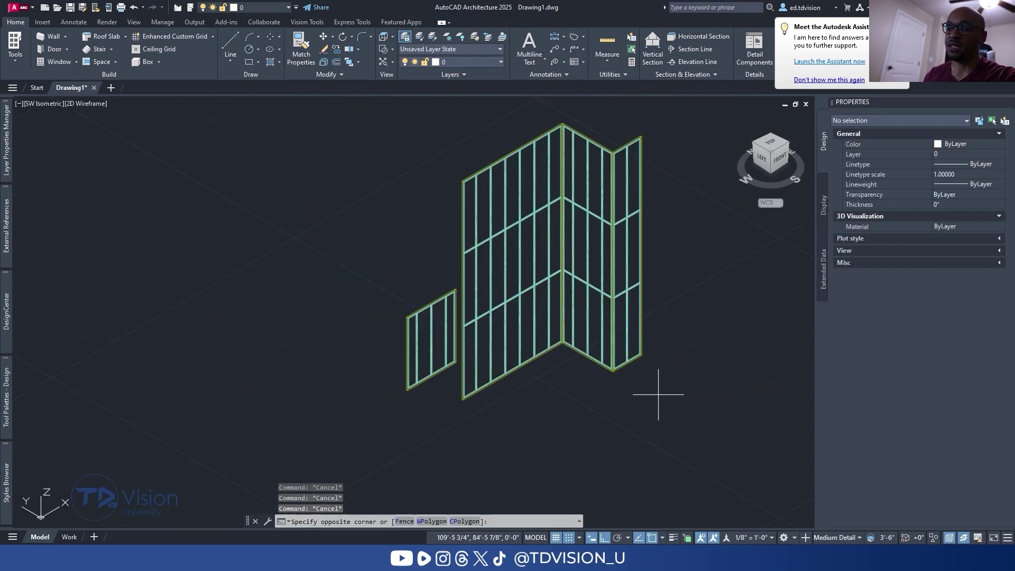
left_click(540, 300)
key("Delete")
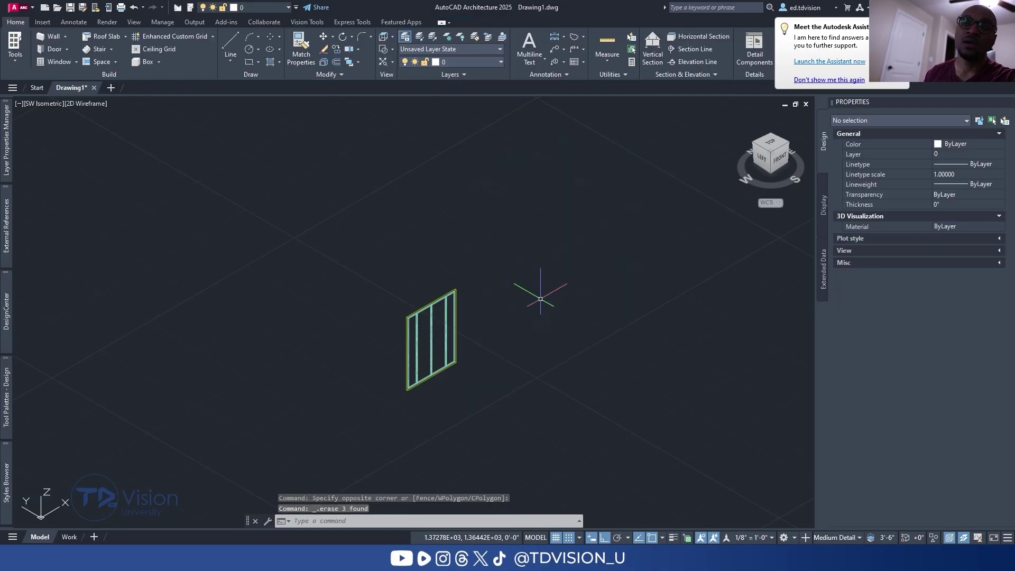
left_click(69, 62)
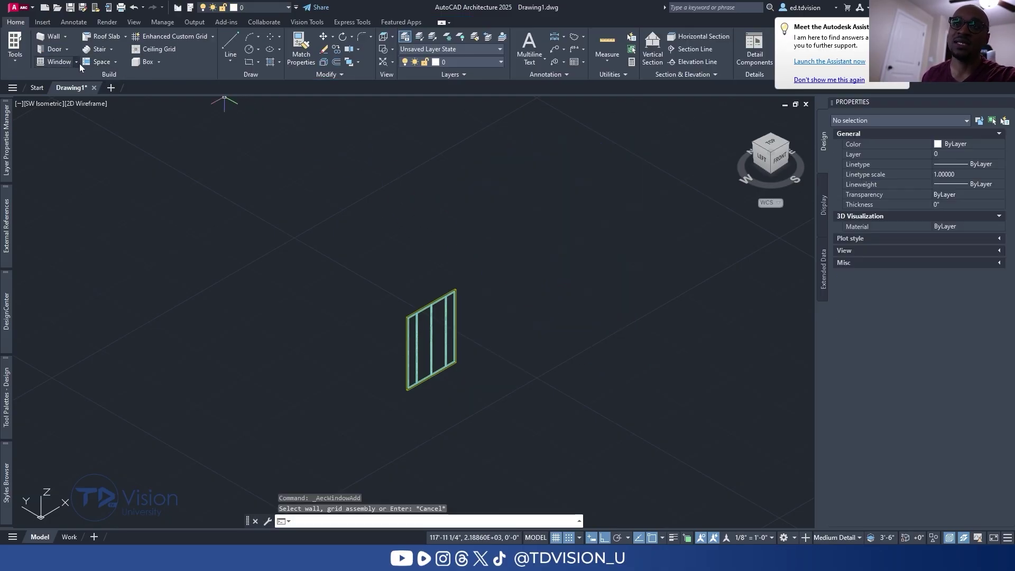
key("Escape")
left_click(68, 49)
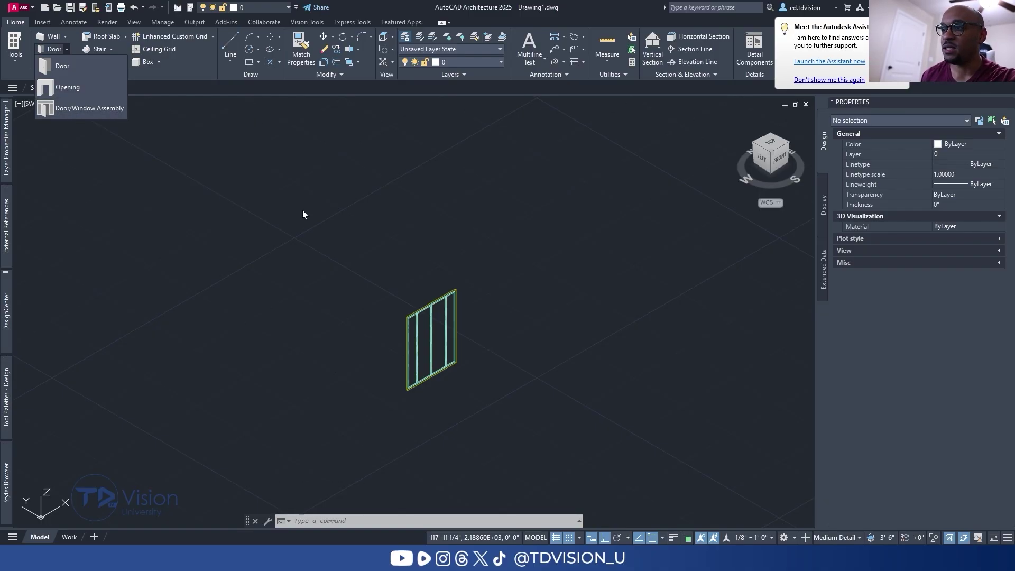
key("Escape")
key("Escape")
- Open the remaining curtain wall's Standard style for editing and place the reference photo beside the style properties dialog
left_click(419, 370)
scroll(428, 376, "up", 4)
left_click(427, 286)
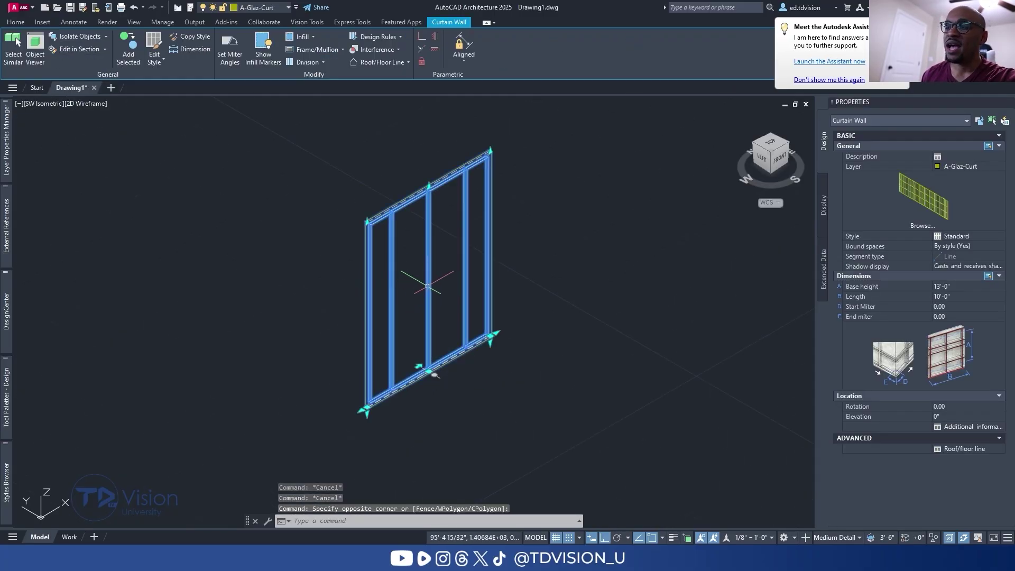
scroll(391, 317, "up", 2)
scroll(317, 296, "down", 2)
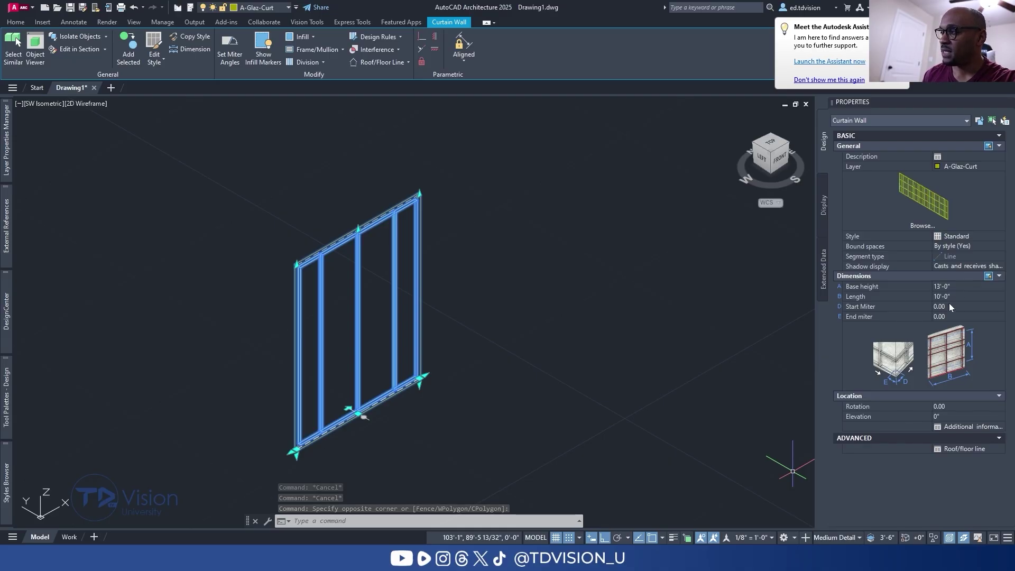
scroll(349, 357, "up", 2)
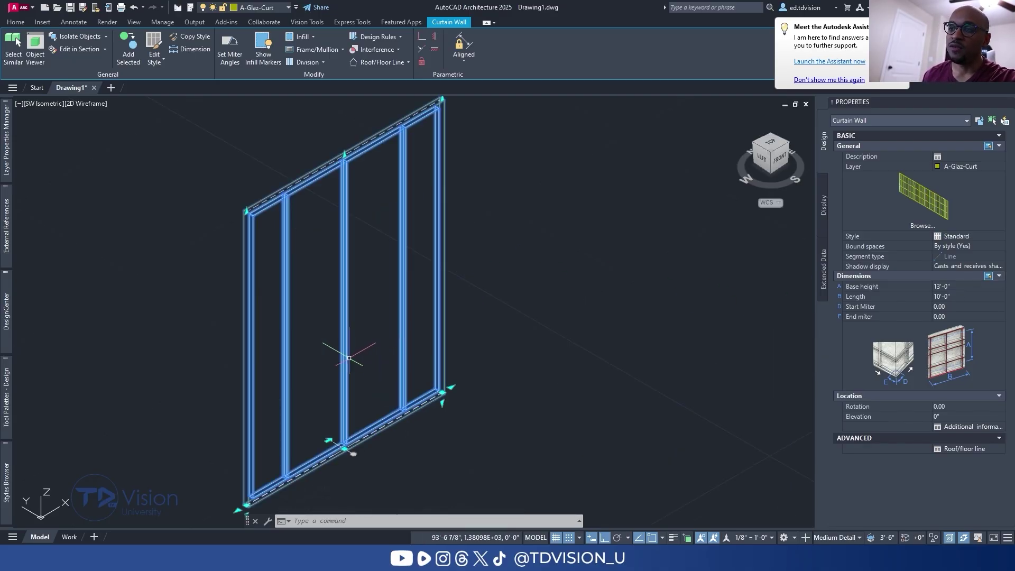
middle_click_drag(349, 357, 301, 330)
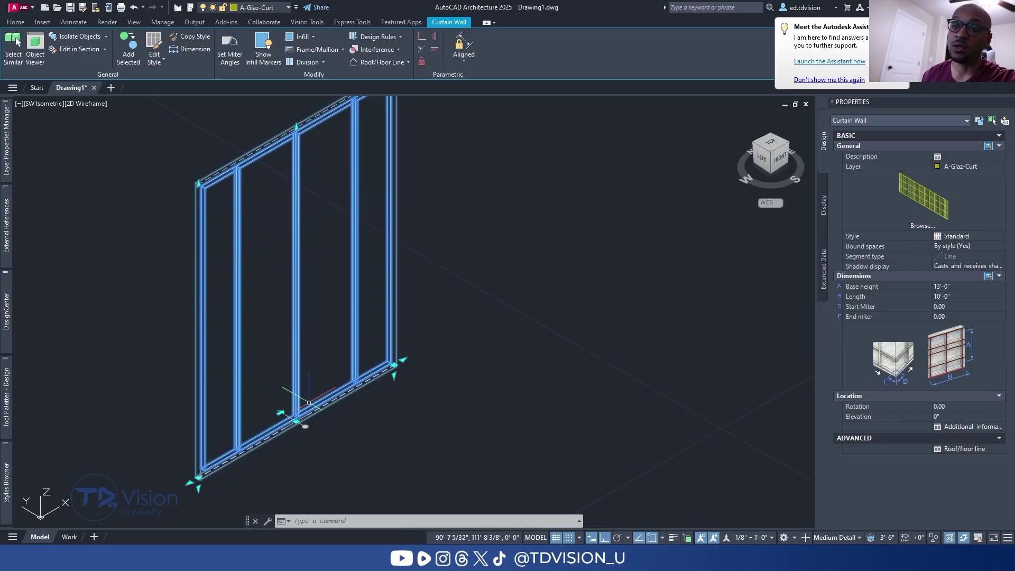
scroll(340, 283, "down", 2)
middle_click_drag(291, 276, 269, 297)
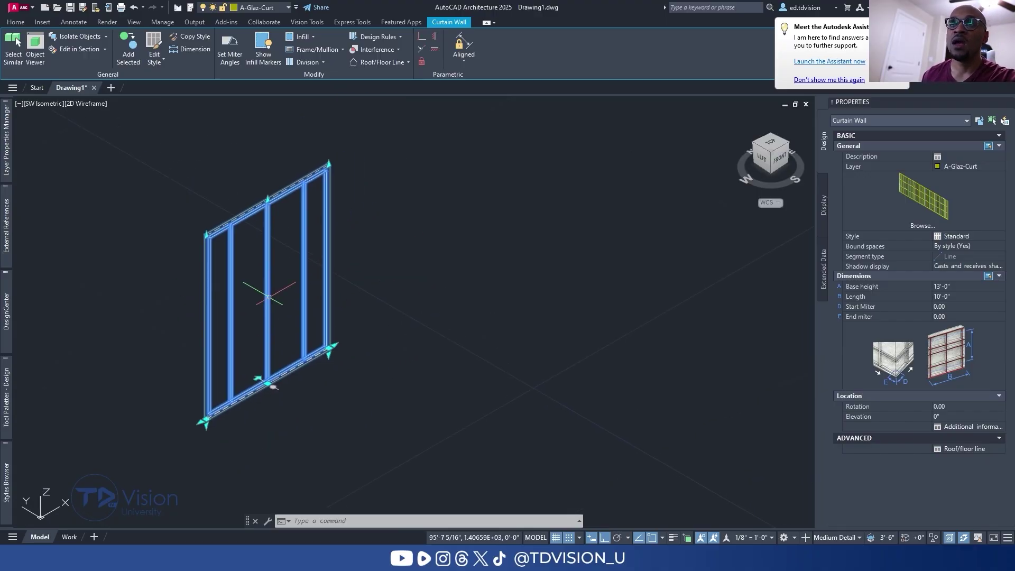
scroll(269, 297, "up", 2)
left_click(154, 43)
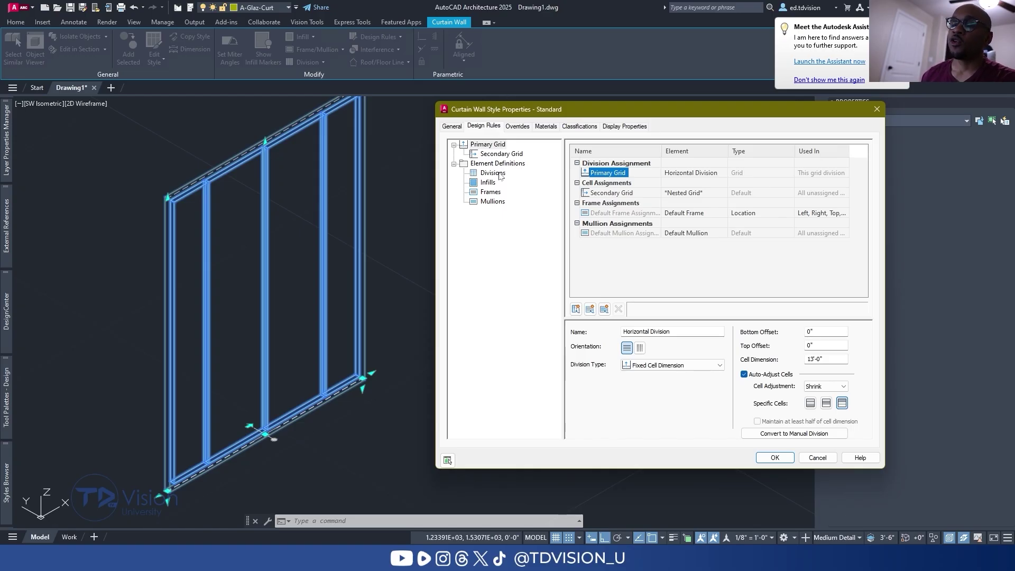
left_click_drag(401, 40, 321, 62)
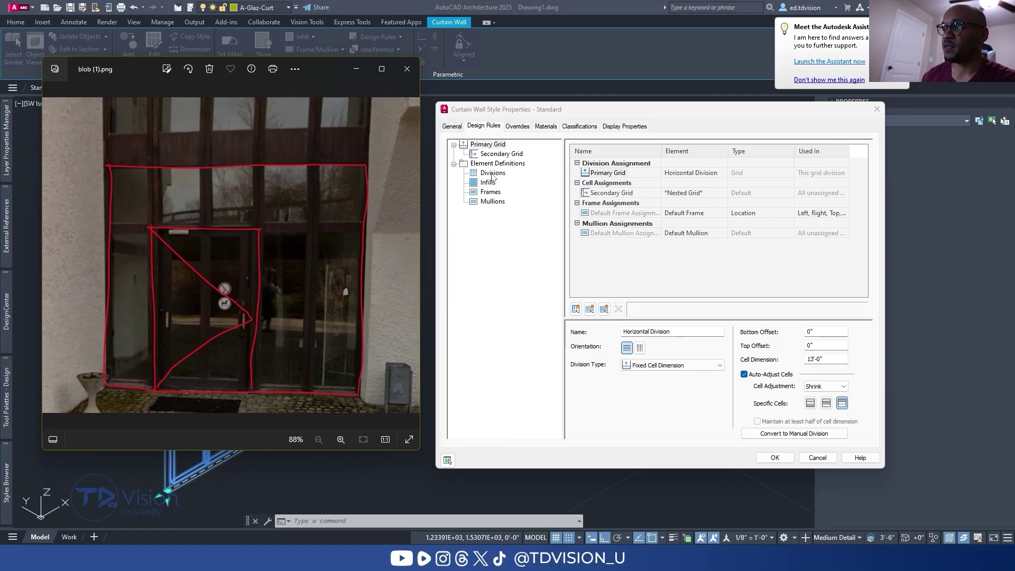
- Compare the style's divisions with the reference photo, set the Horizontal Division's cell dimension to 10' and apply it with Auto-Adjust Cells off
left_click(492, 174)
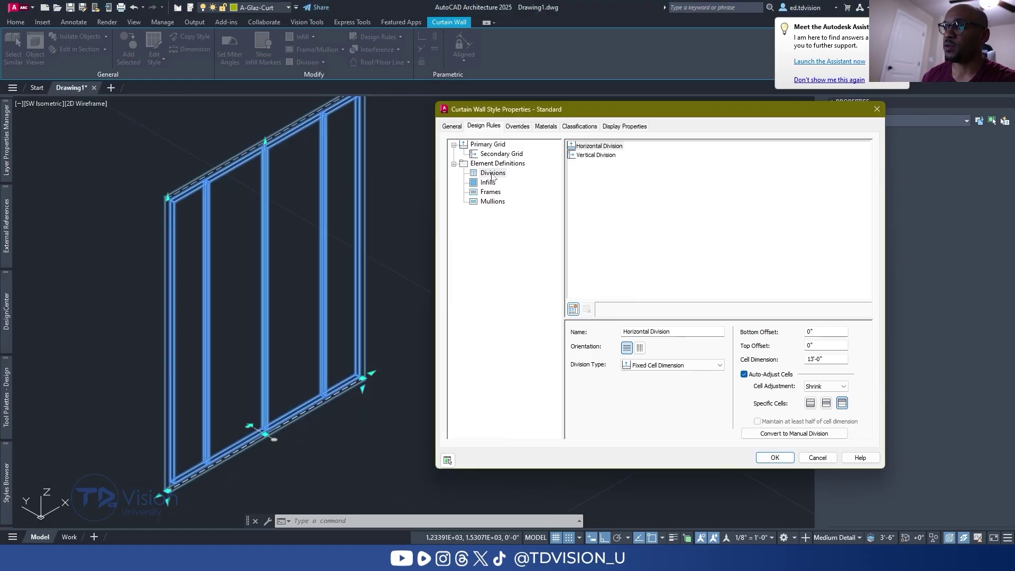
left_click(595, 150)
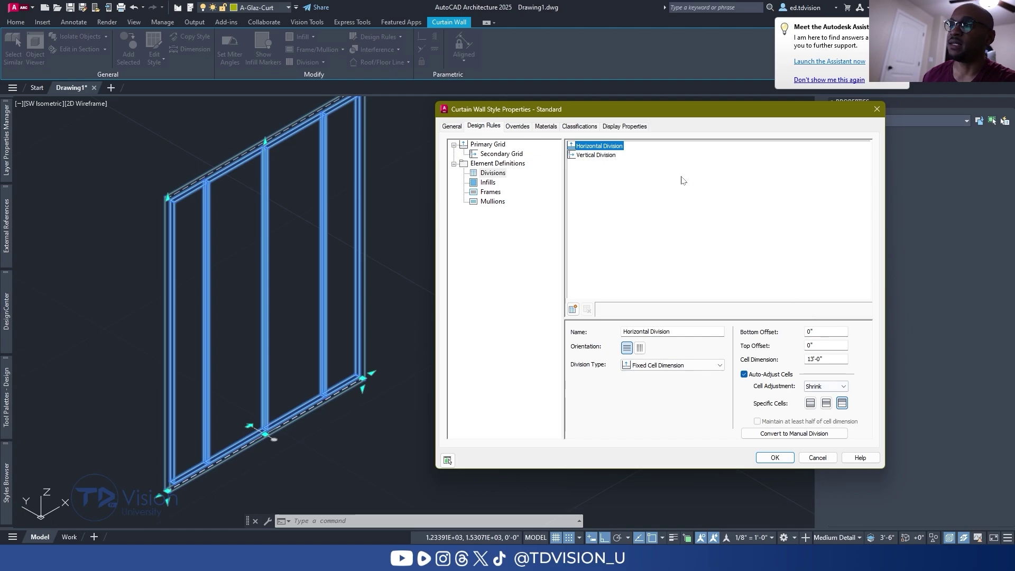
left_click(595, 155)
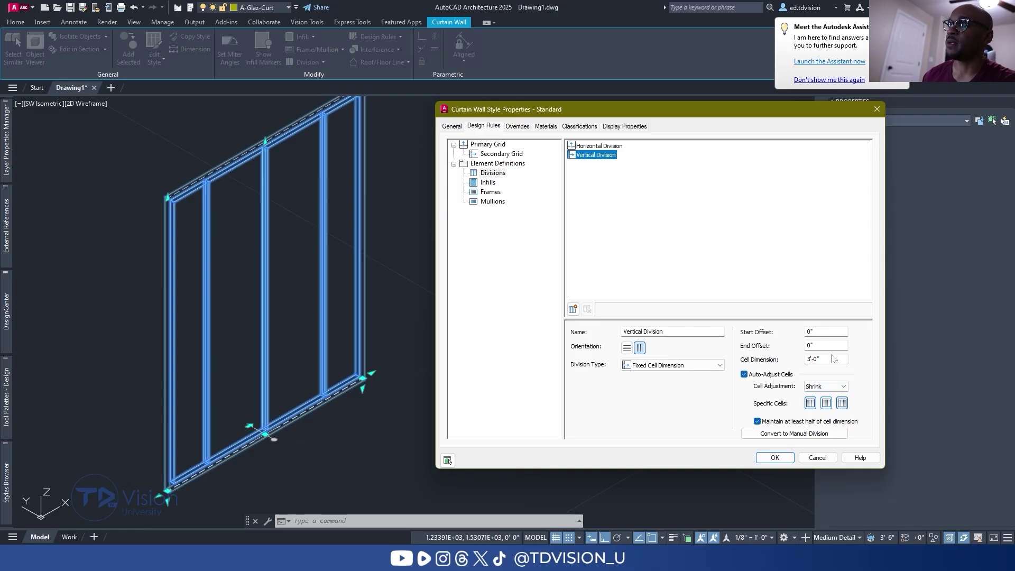
key("alt+Tab")
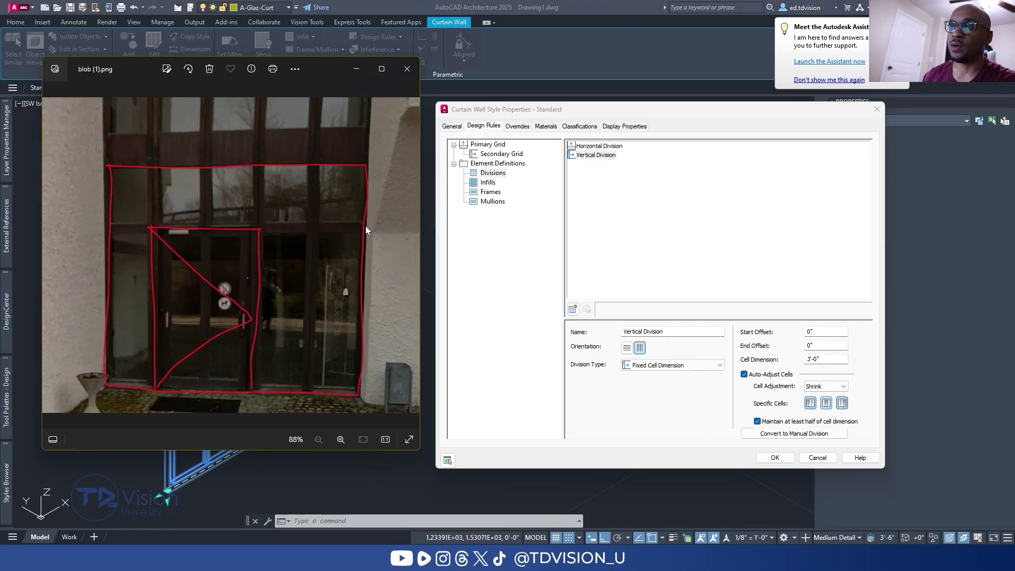
left_click(599, 146)
key("alt+Tab")
key("alt+Tab")
left_click_drag(823, 359, 808, 359)
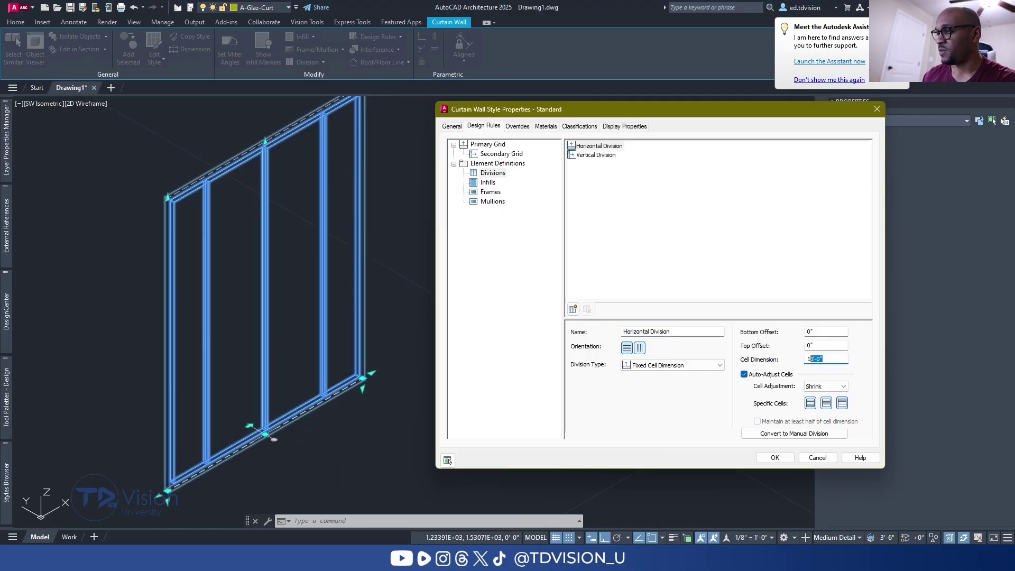
type("0'")
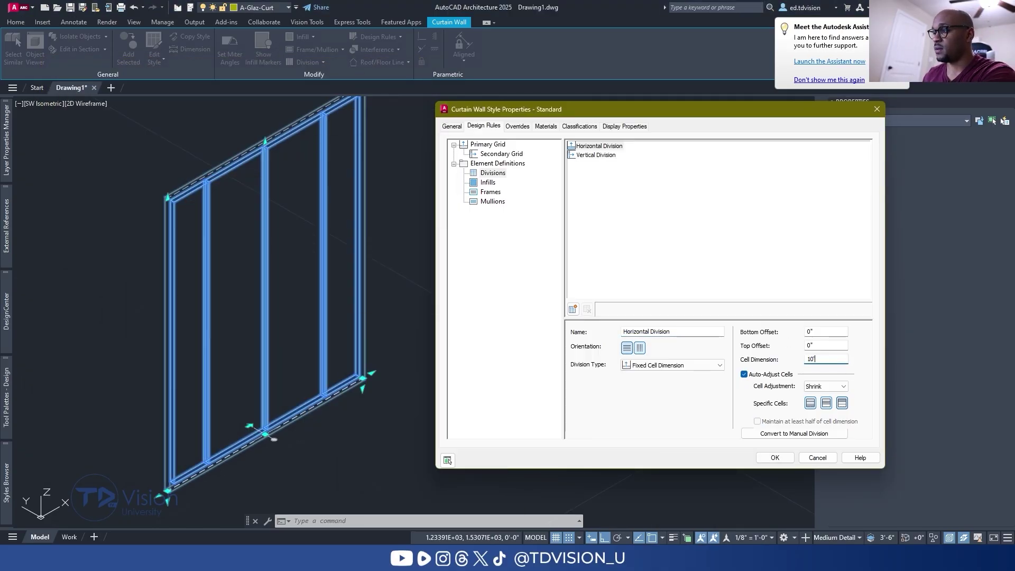
left_click(744, 374)
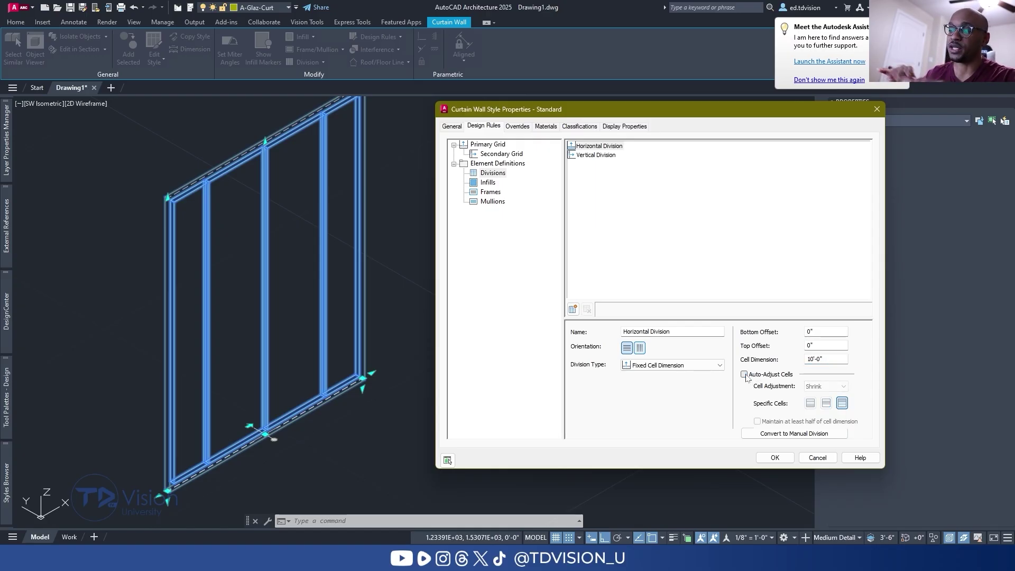
left_click(775, 457)
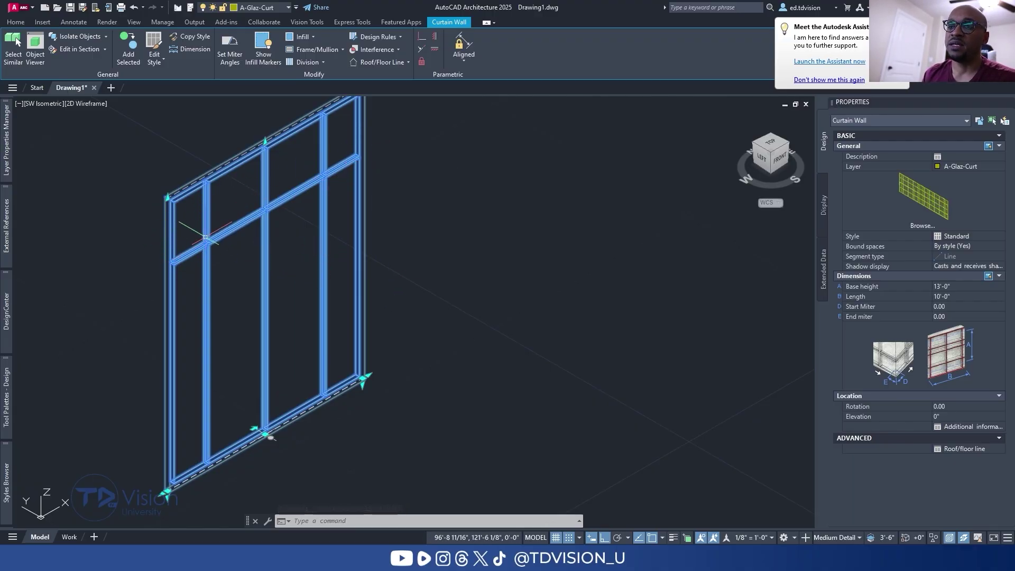
- Reopen the curtain wall's style, set the Vertical Division's cell dimension to 2'-0" and apply the change
left_click(161, 40)
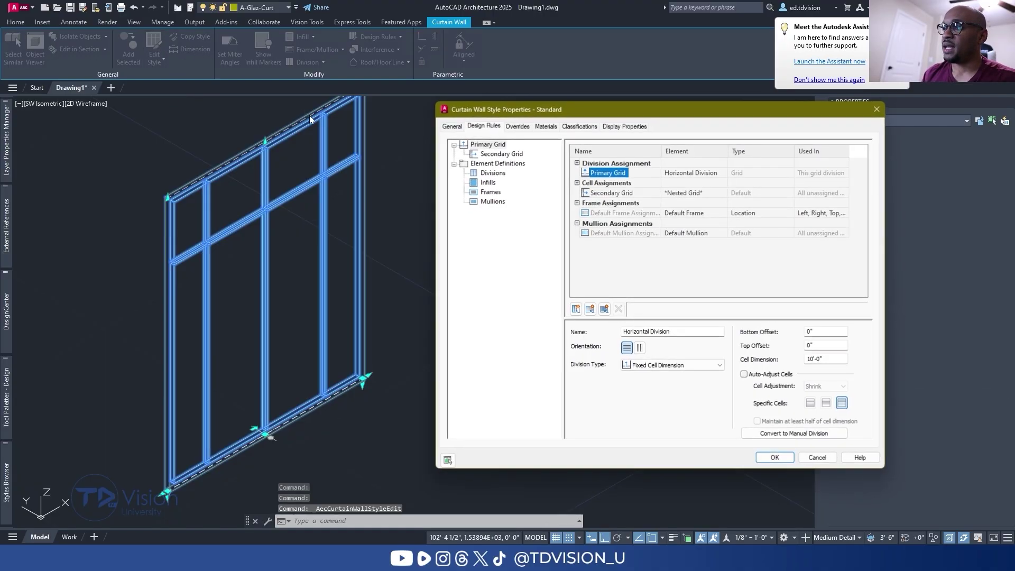
left_click(491, 174)
left_click(589, 156)
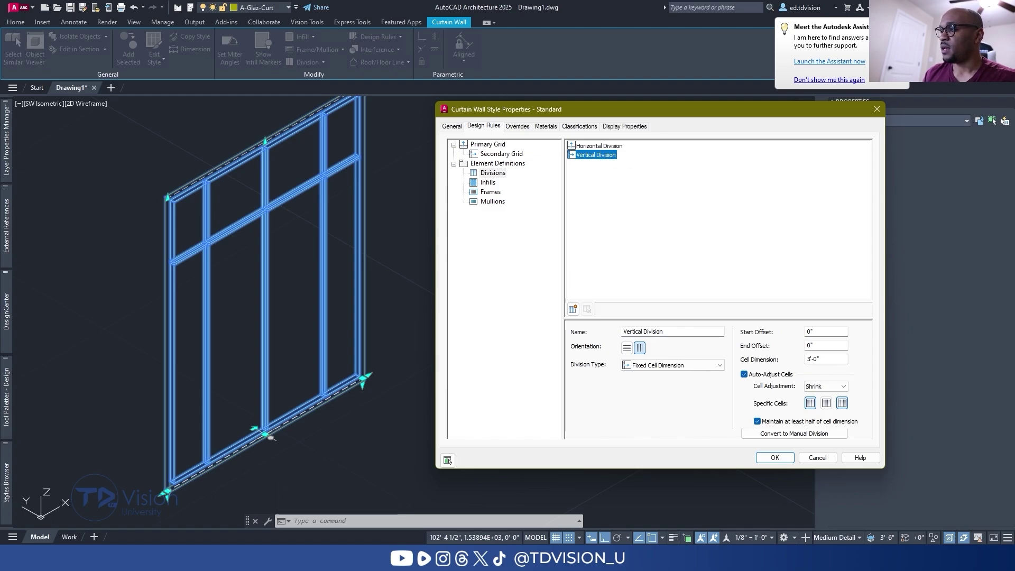
left_click(807, 360)
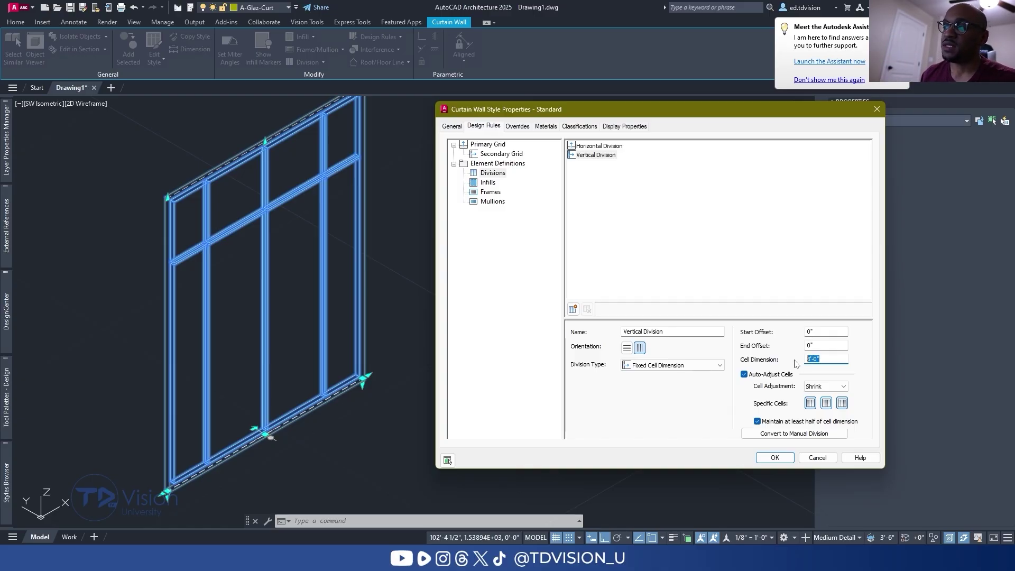
left_click(815, 359)
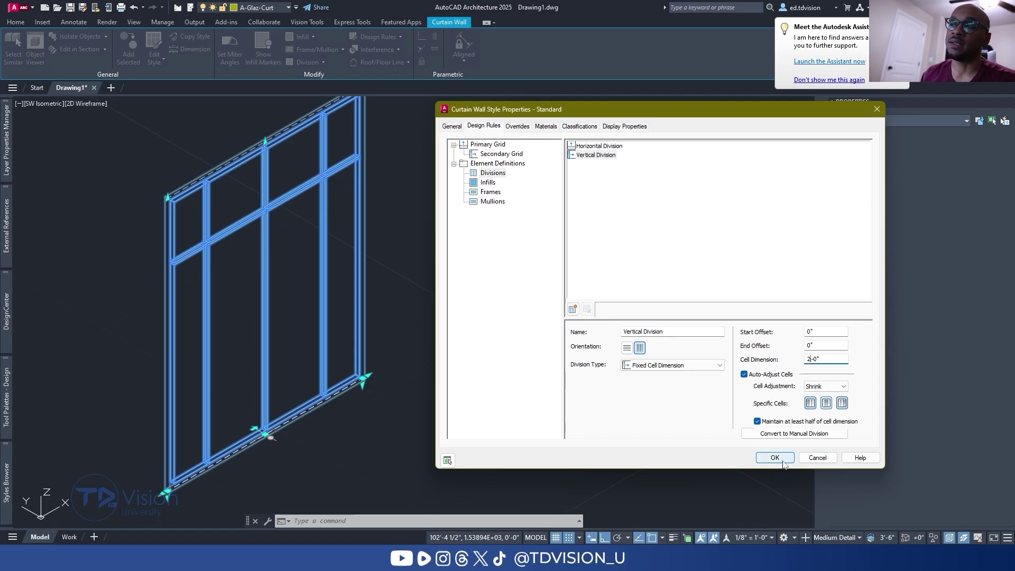
left_click(774, 457)
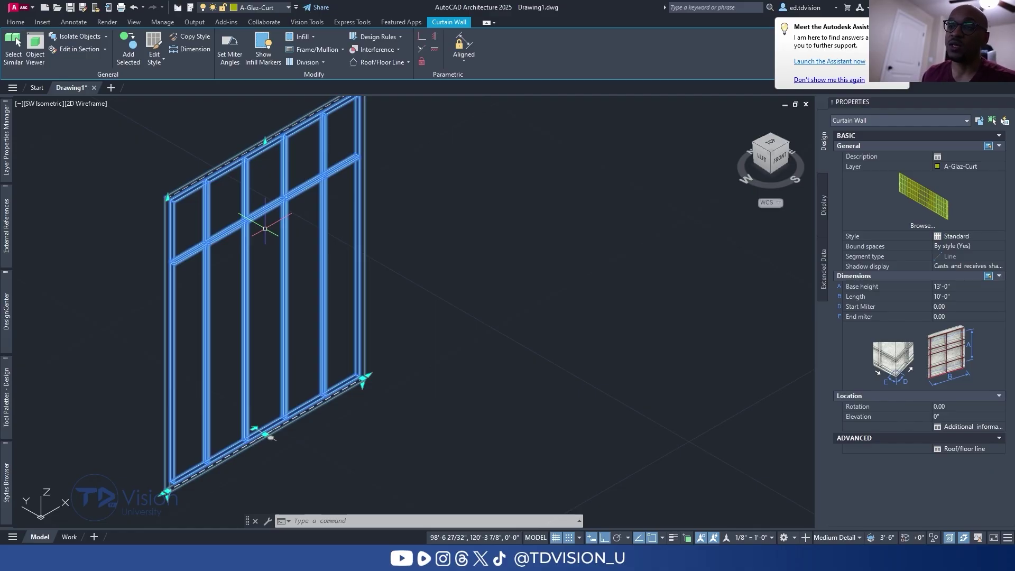
- Check the door opening in the reference photo and show the infill markers on the curtain wall
middle_click_drag(288, 254, 305, 266)
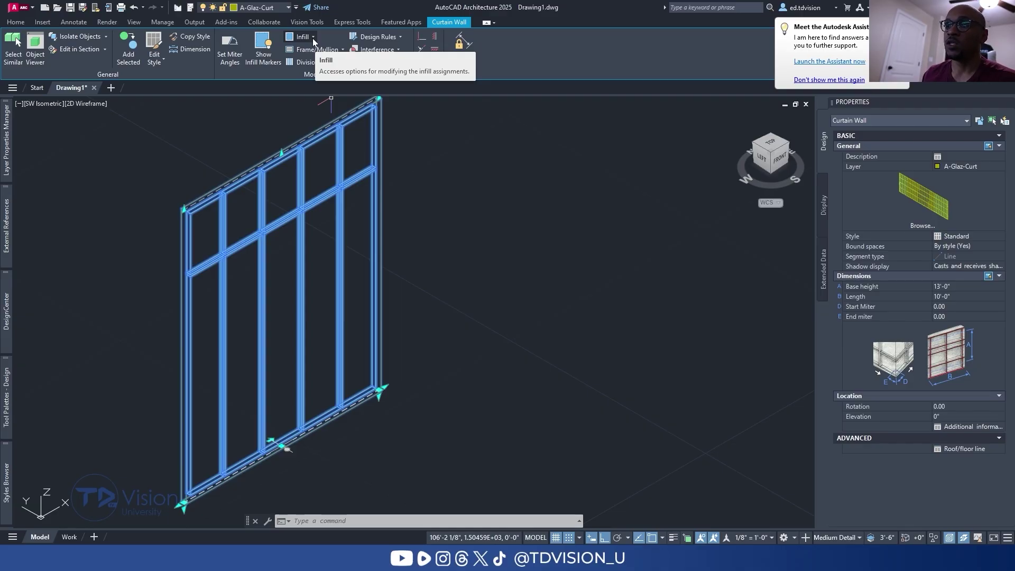
scroll(272, 355, "up", 3)
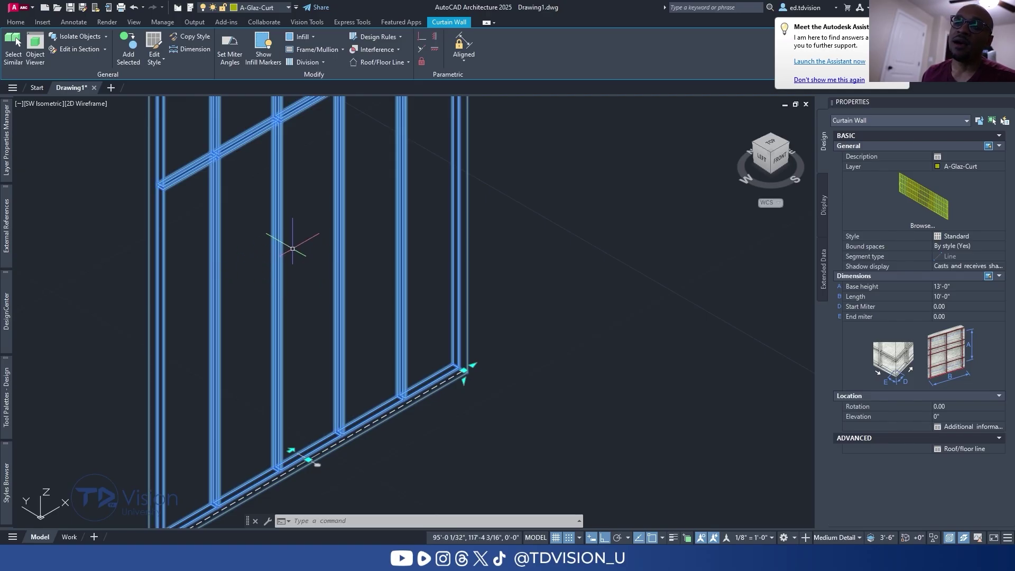
scroll(279, 245, "down", 3)
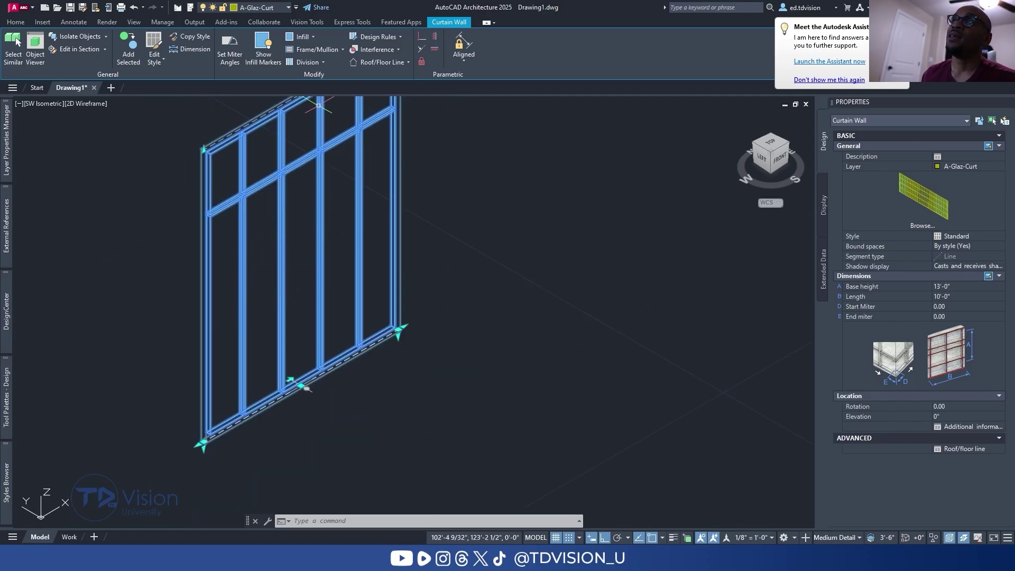
key("alt+Tab")
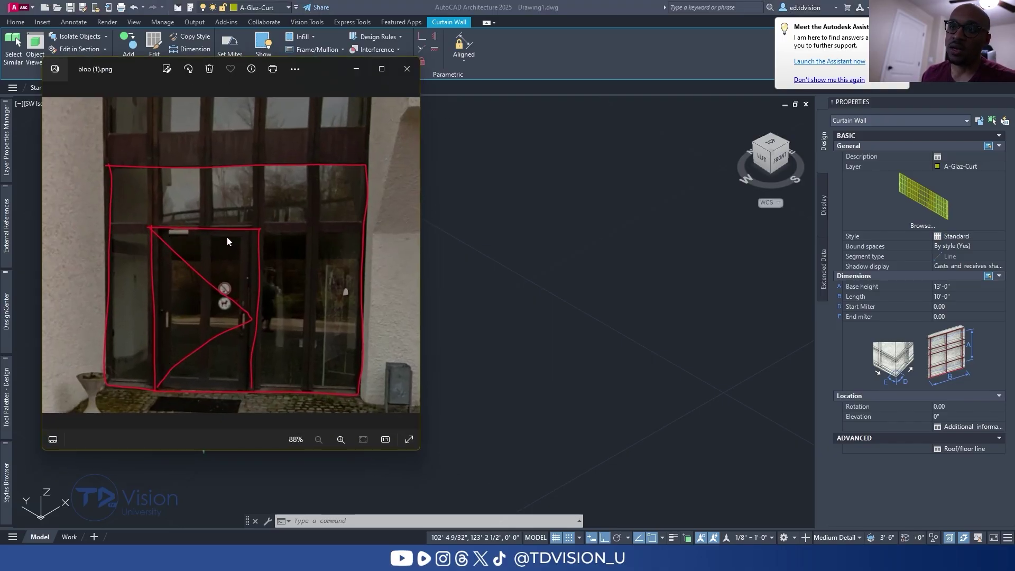
left_click(357, 69)
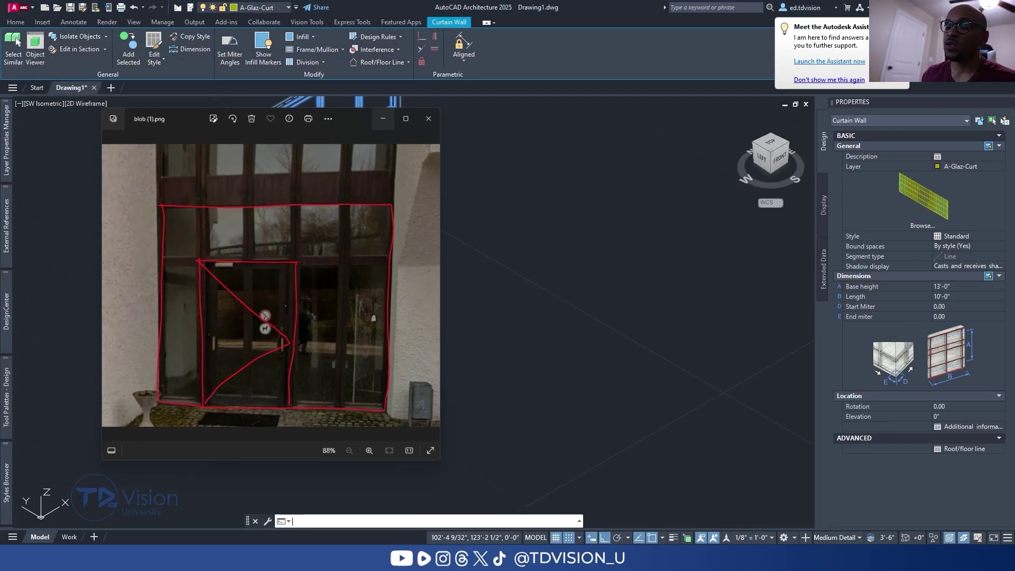
left_click(276, 51)
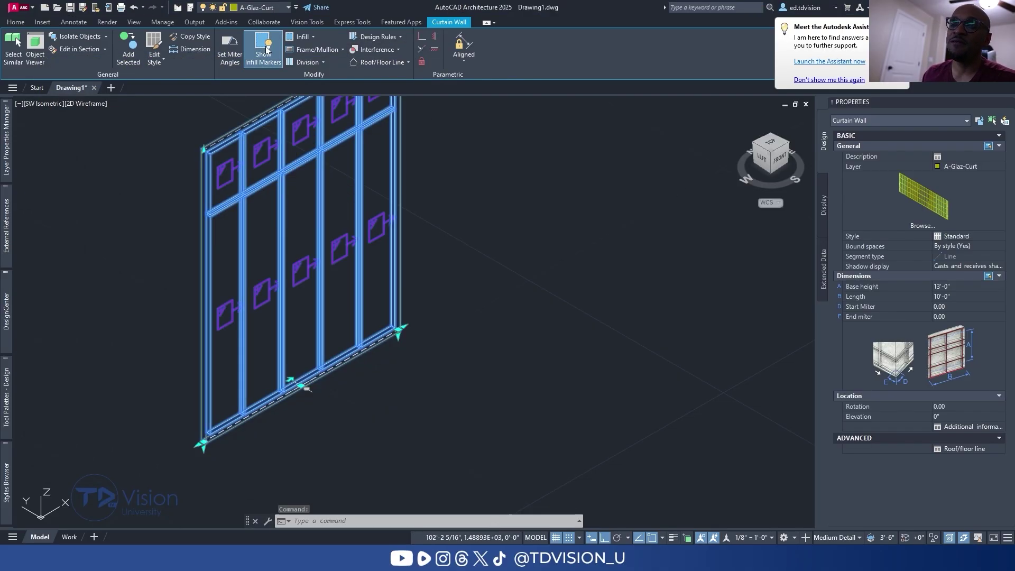
- Merge the second and third lower infill cells of the curtain wall, counted from its left end, into one door-width cell
middle_click_drag(300, 205, 220, 264)
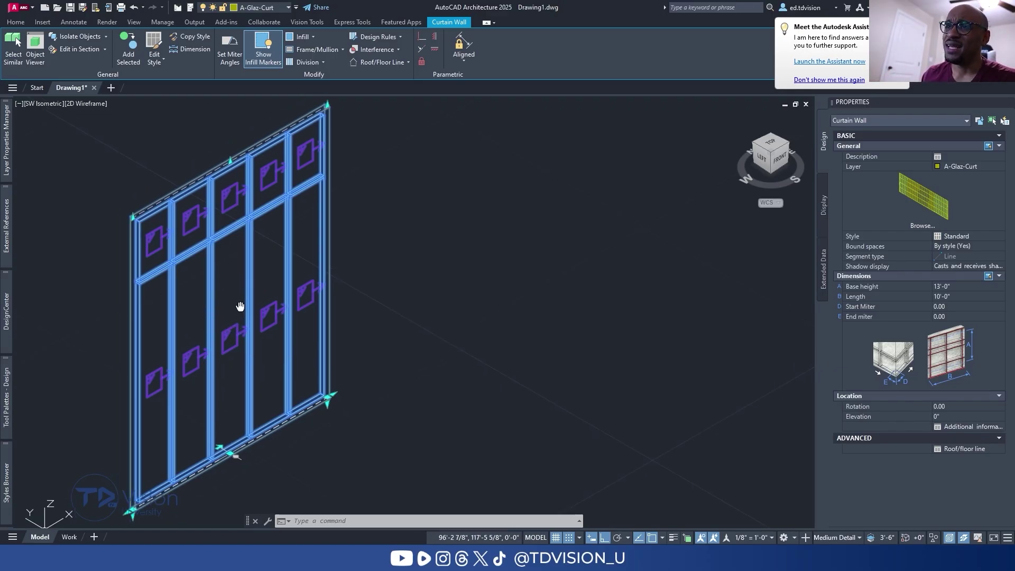
middle_click_drag(240, 303, 242, 313)
left_click(302, 37)
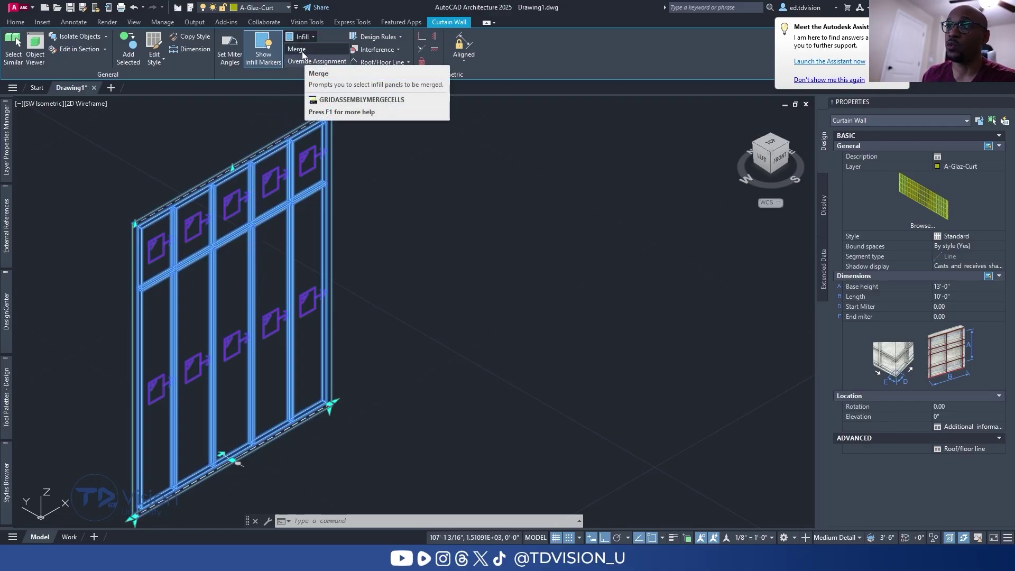
left_click(302, 51)
scroll(212, 424, "up", 2)
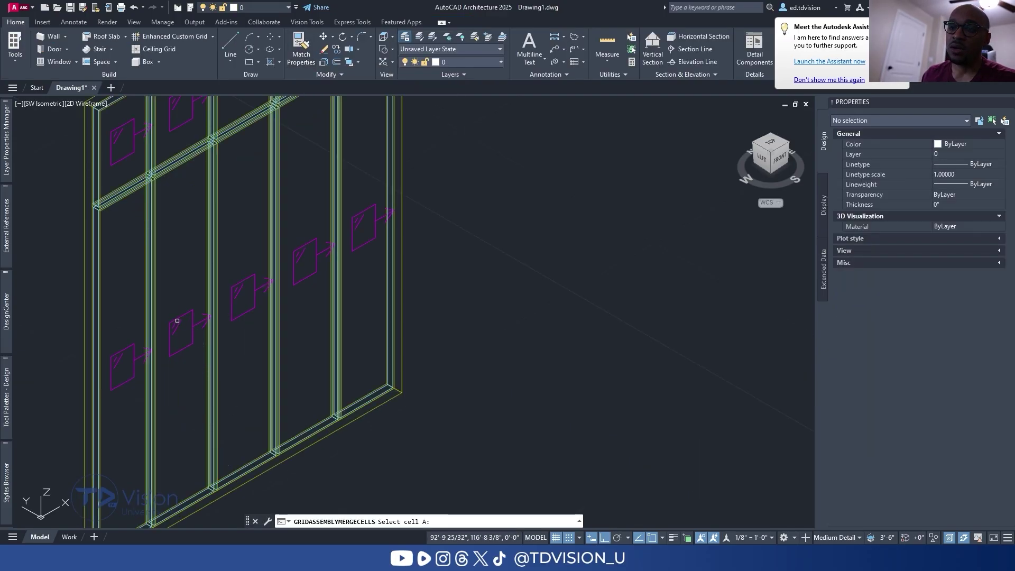
left_click(177, 326)
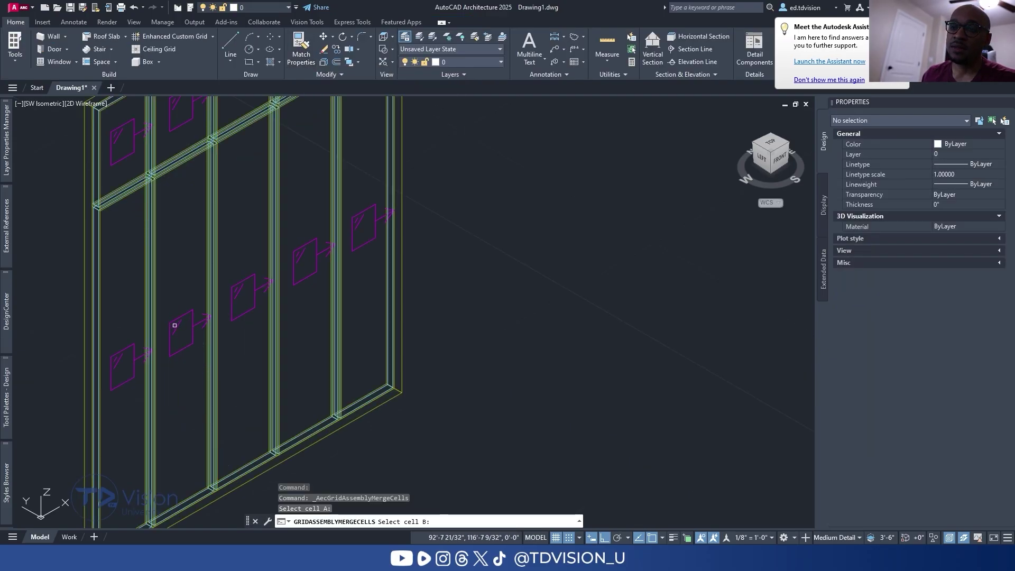
left_click(233, 289)
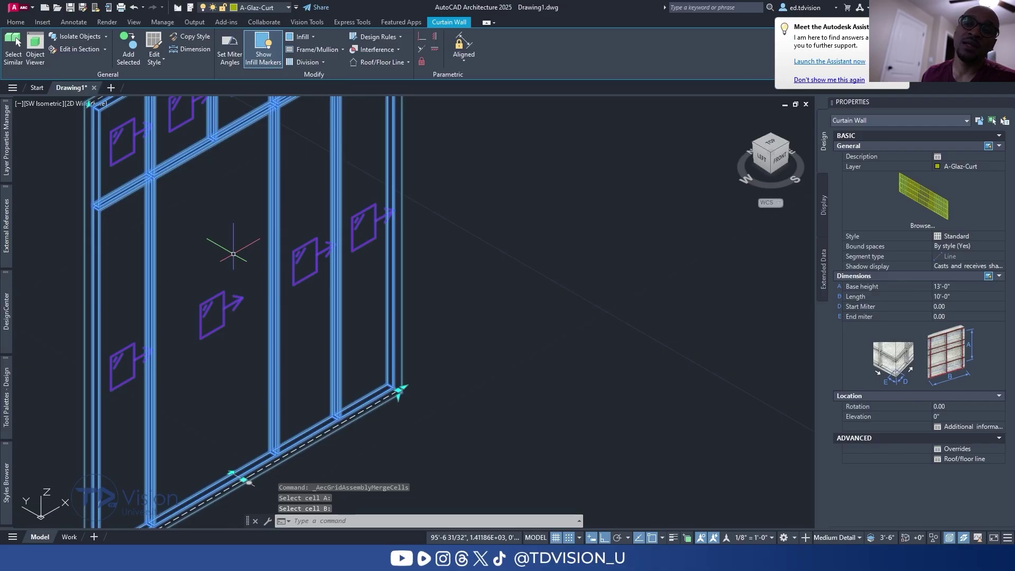
scroll(220, 245, "down", 1)
mouse_move(234, 254)
middle_mouse_down()
mouse_move(319, 265)
mouse_move(308, 289)
middle_mouse_up()
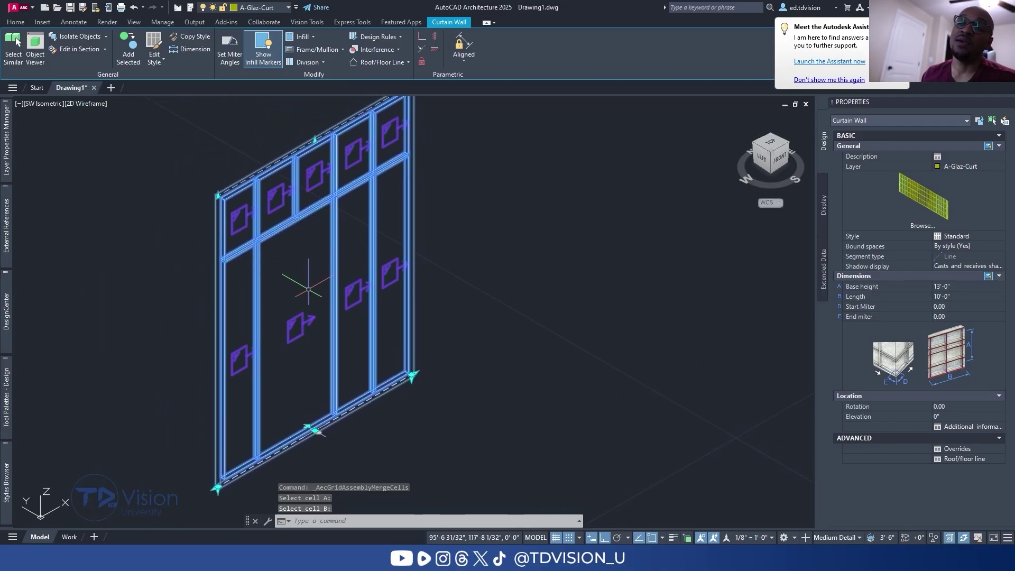
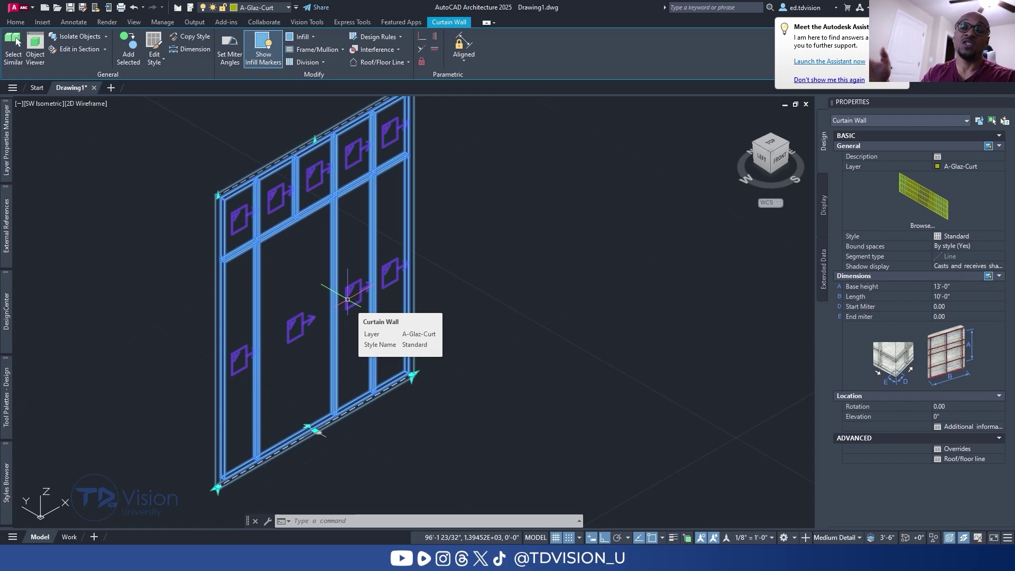
- Check the overrides stored in the Standard curtain wall style and close its properties without changes
left_click(157, 49)
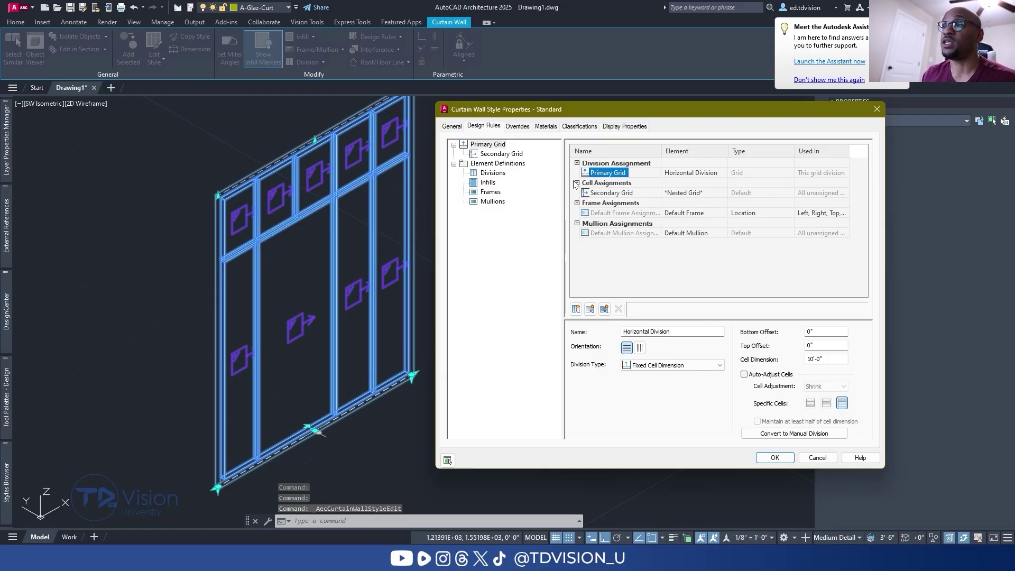
left_click(517, 126)
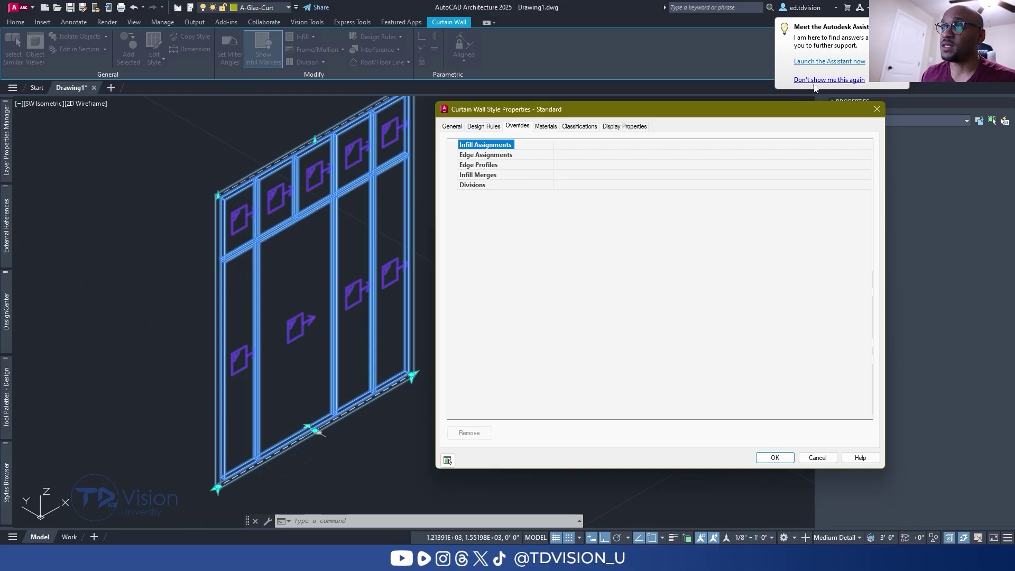
left_click(876, 109)
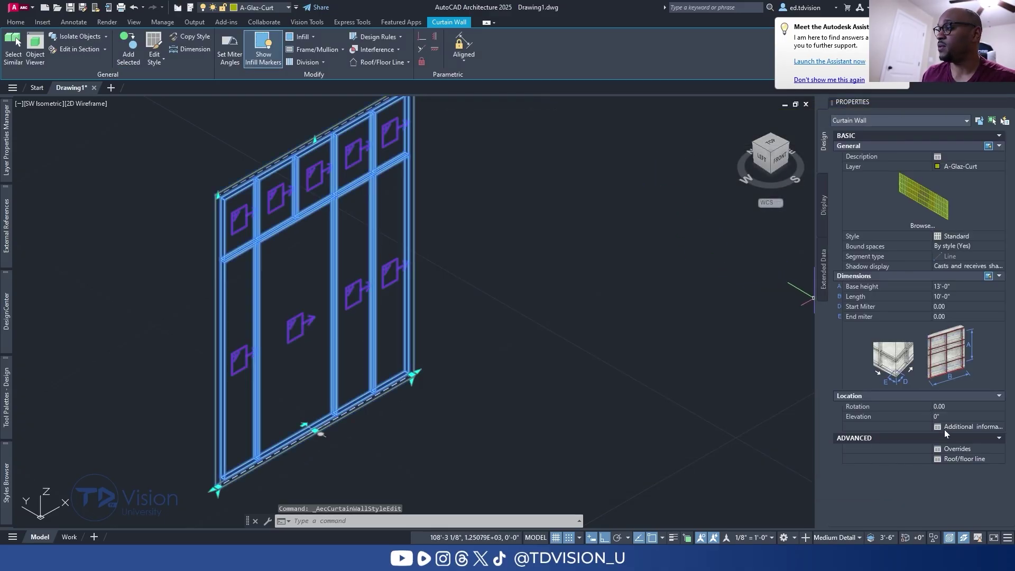
- Remove the infill merge from the selected curtain wall's own overrides and apply the removal
left_click(959, 449)
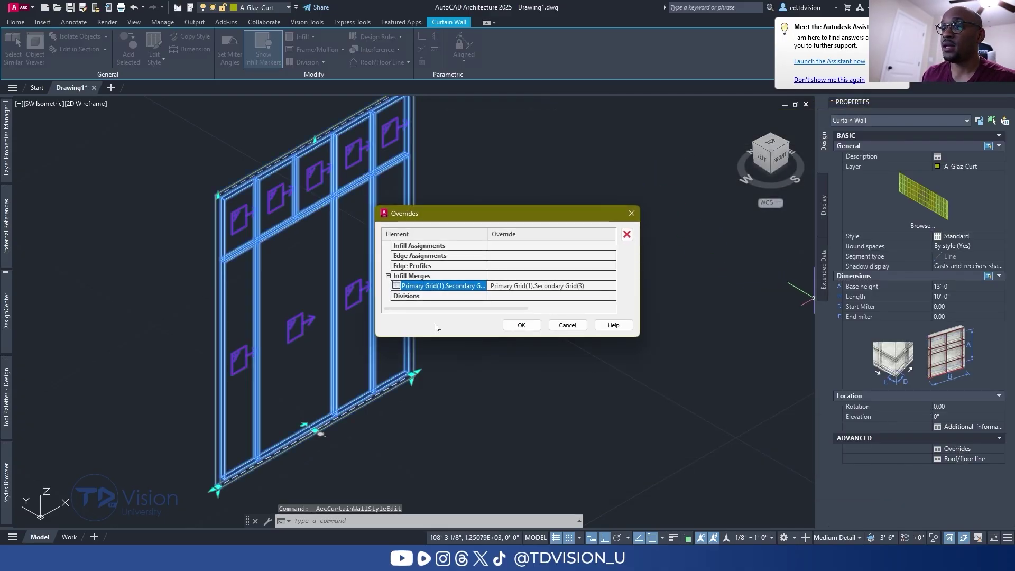
left_click_drag(488, 206, 498, 172)
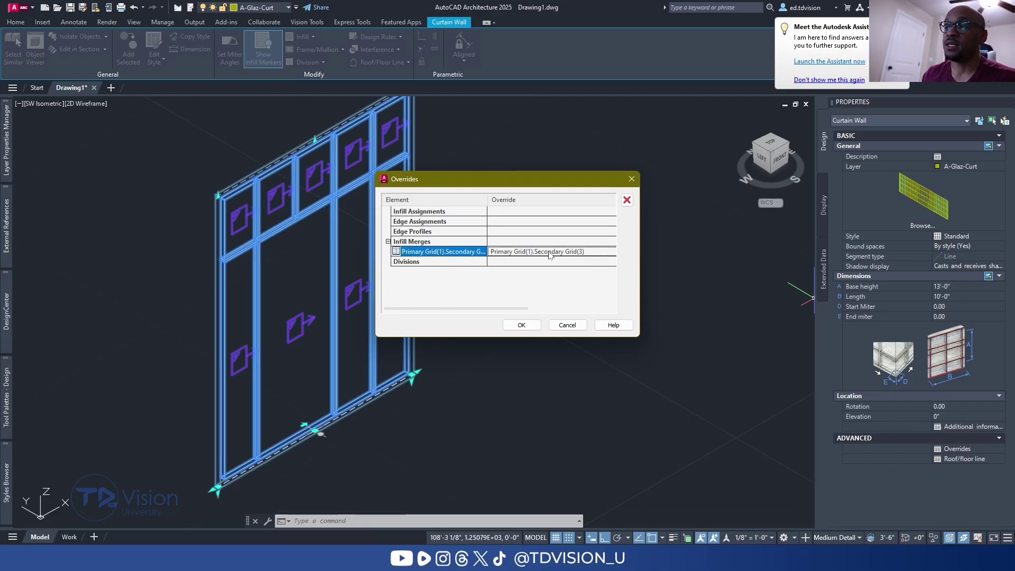
left_click(627, 200)
left_click(528, 326)
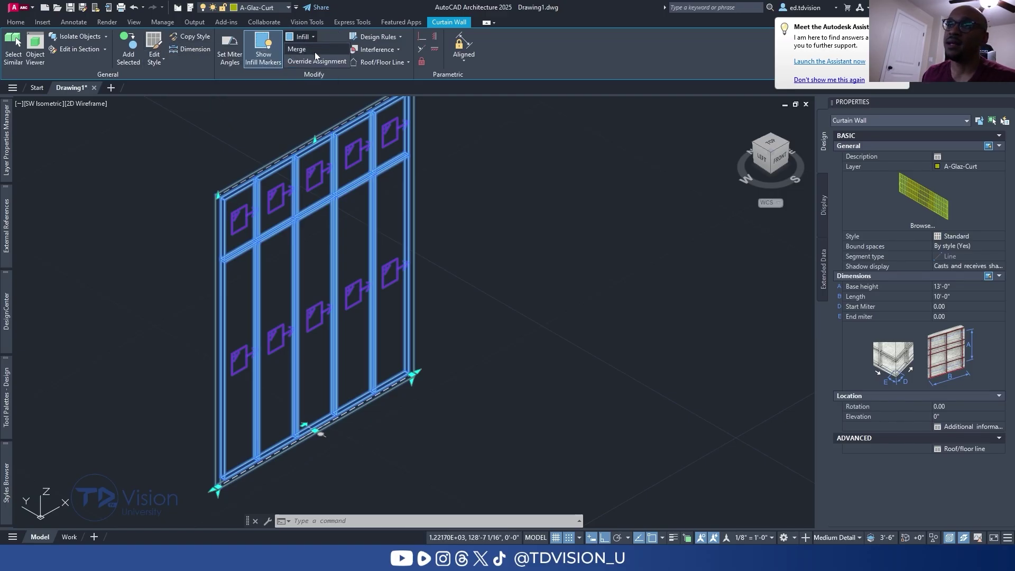
- Merge the second and third lower infill cells again to recreate the door-width opening cell
left_click(316, 50)
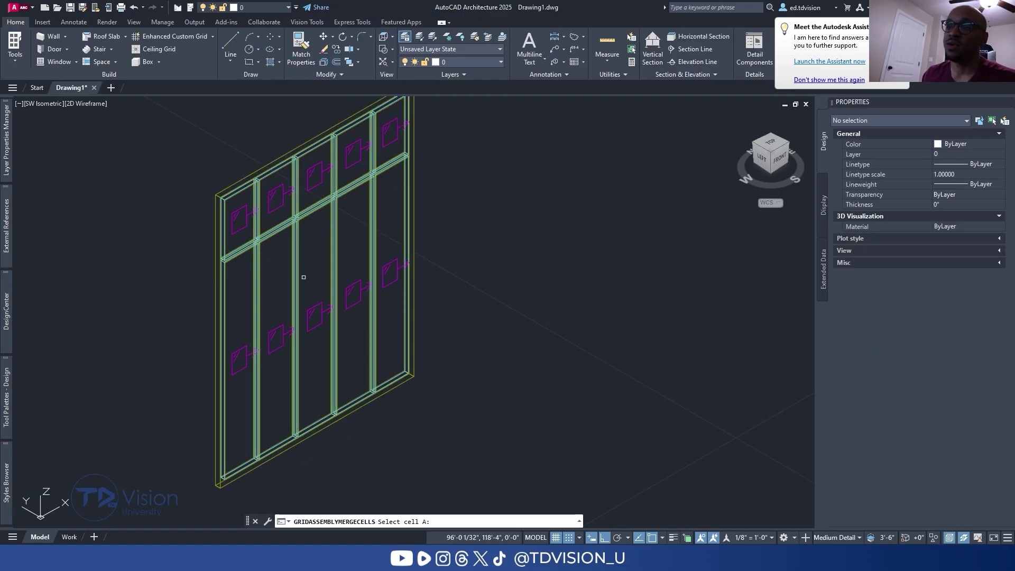
left_click(271, 335)
left_click(312, 310)
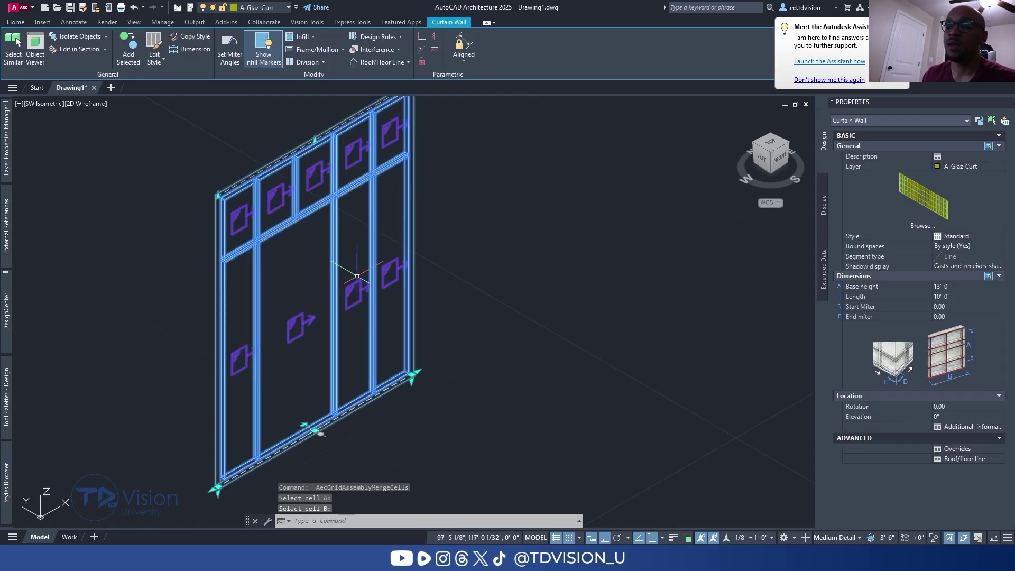
middle_click_drag(333, 339, 341, 329)
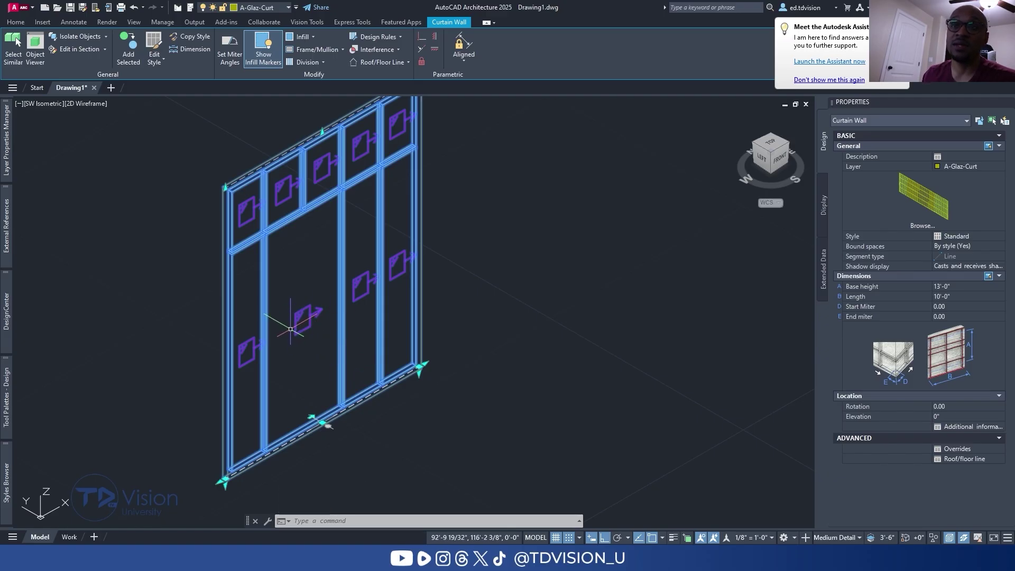
- Deselect the curtain wall and show the content library's Door object styles in the Styles Browser
left_click(84, 186)
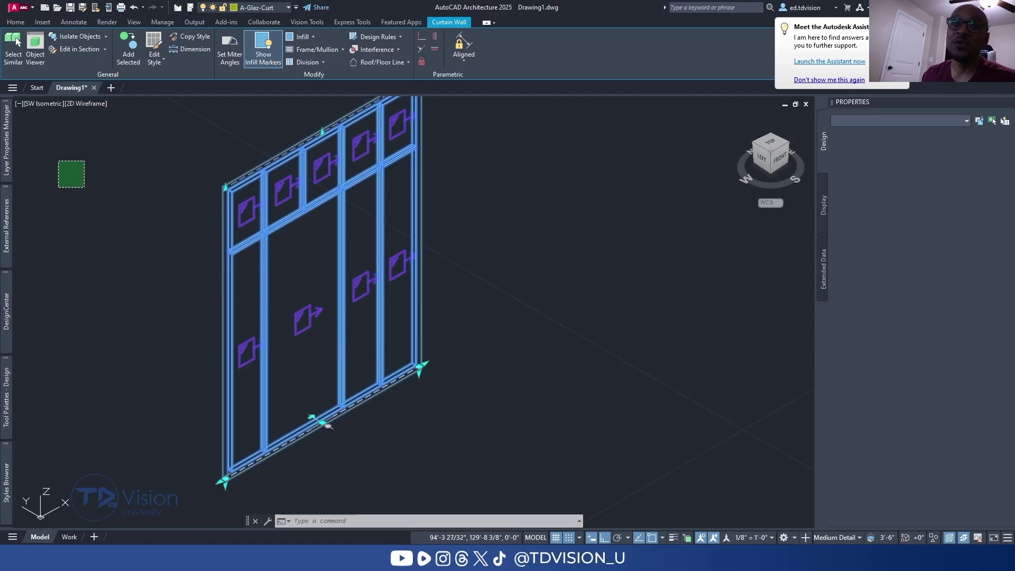
key("Escape")
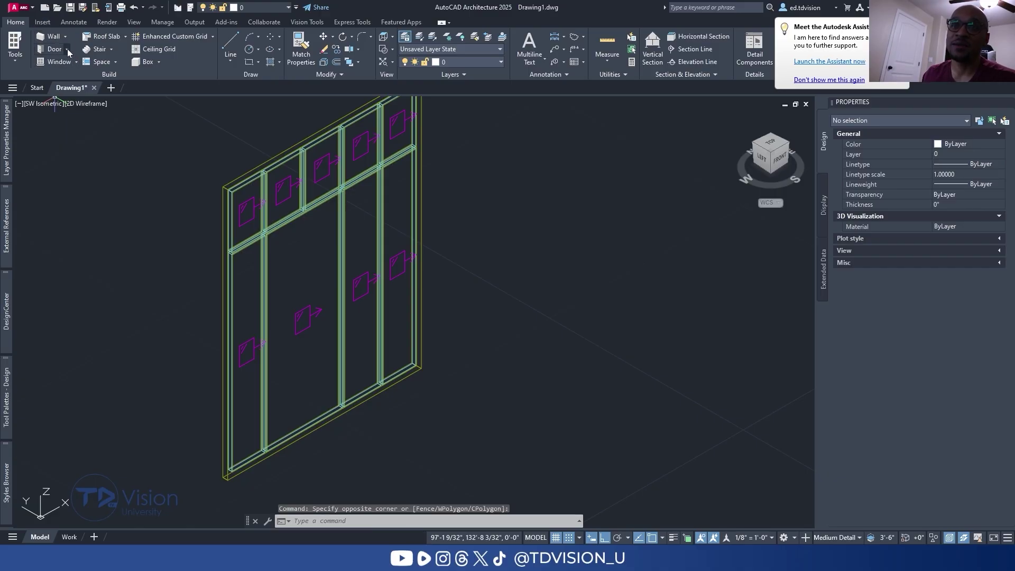
left_click(67, 50)
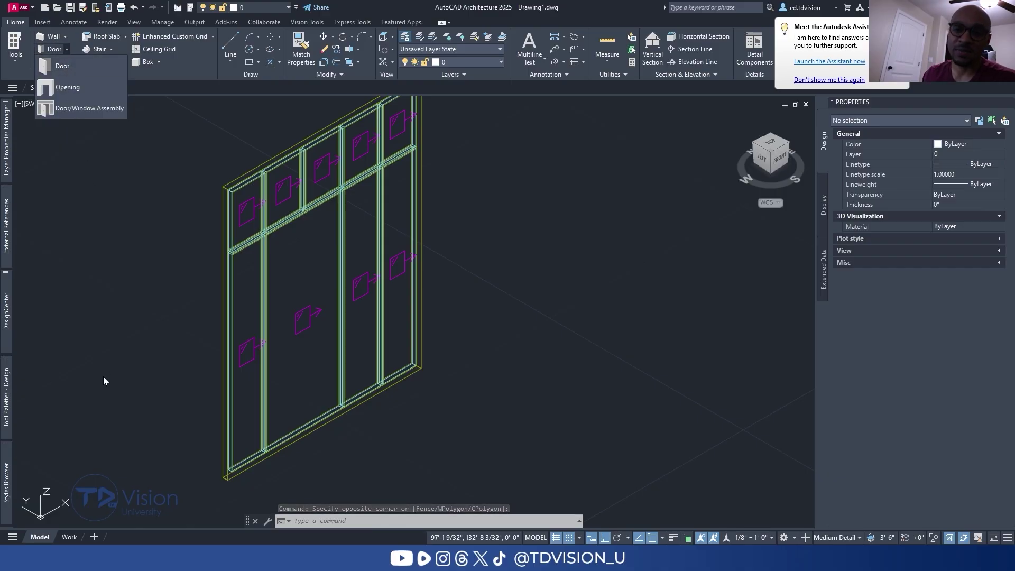
left_click(13, 489)
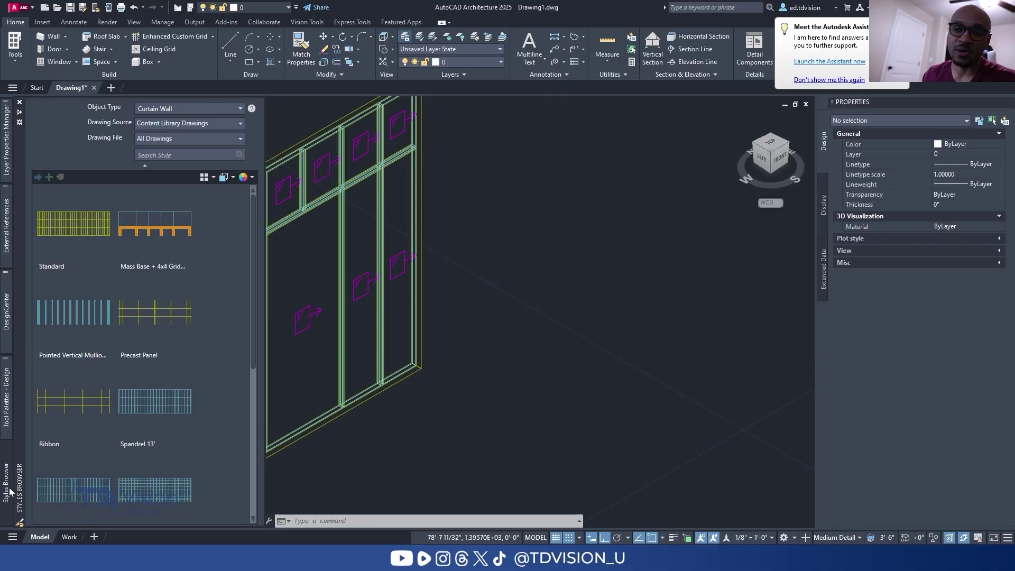
left_click(238, 108)
left_click(190, 152)
- Find the Hinged - Single - Full Lite door style in the content library and start adding a door with it
scroll(191, 266, "down", 3)
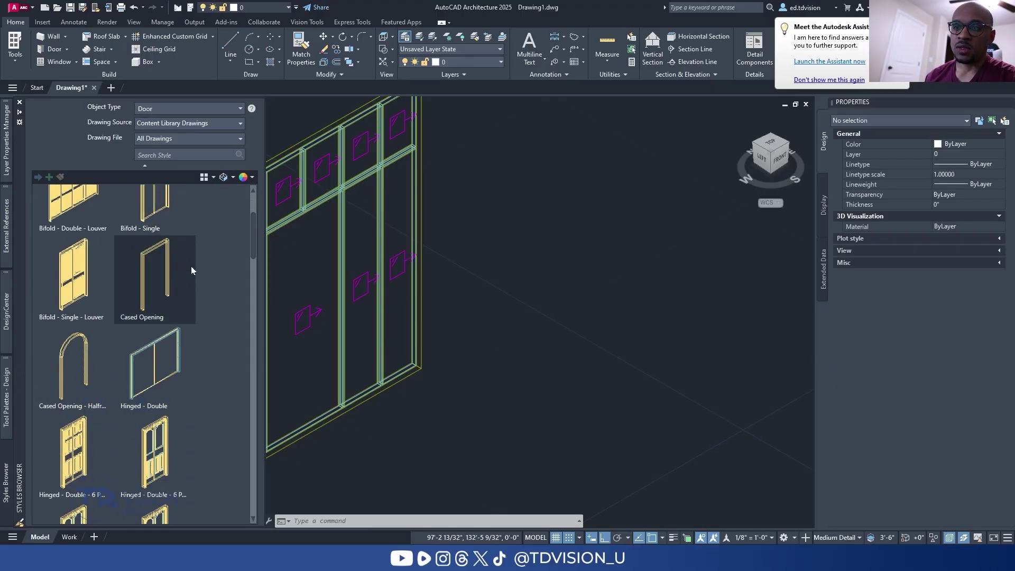
scroll(191, 266, "down", 5)
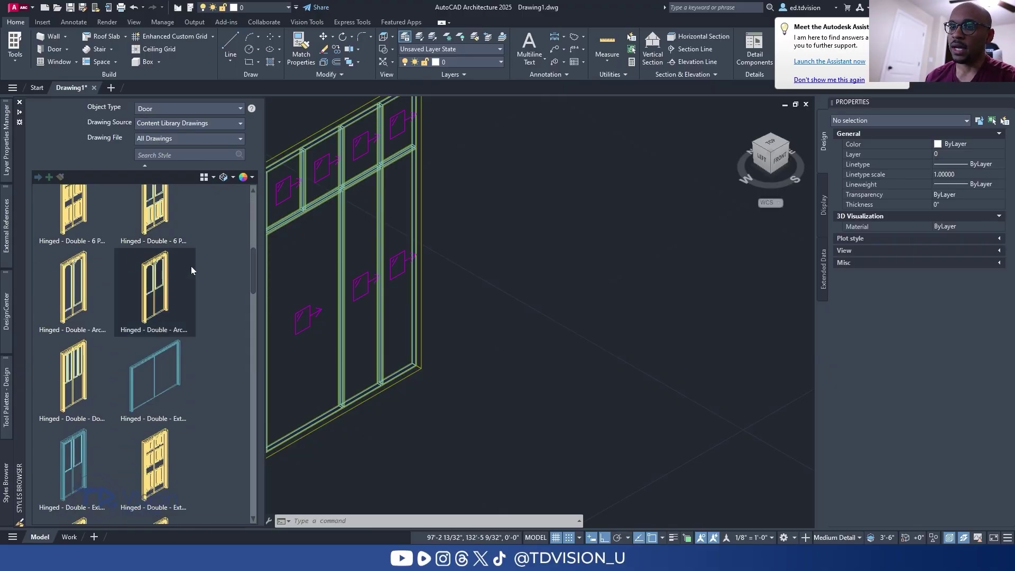
scroll(191, 270, "down", 4)
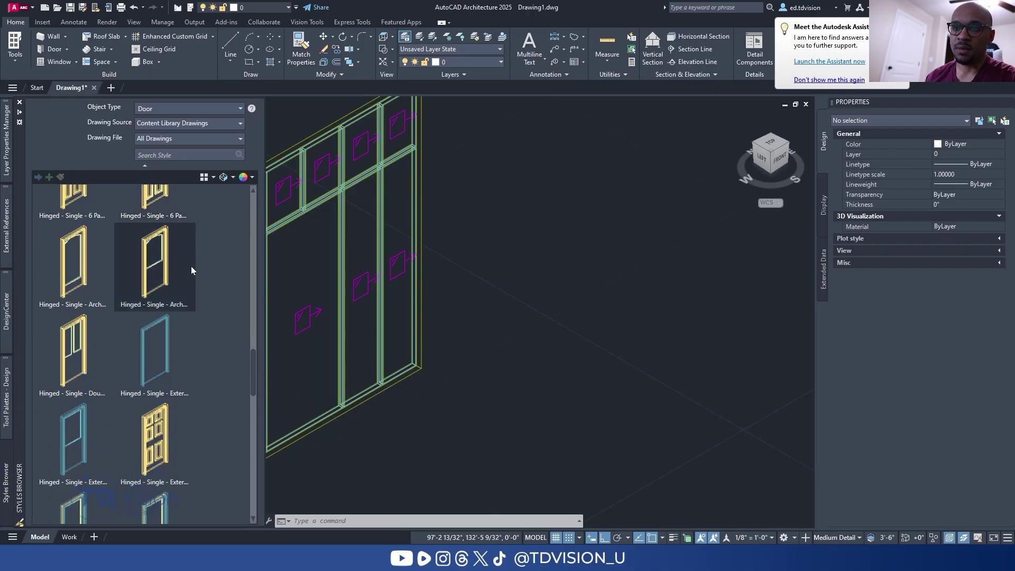
scroll(192, 271, "down", 3)
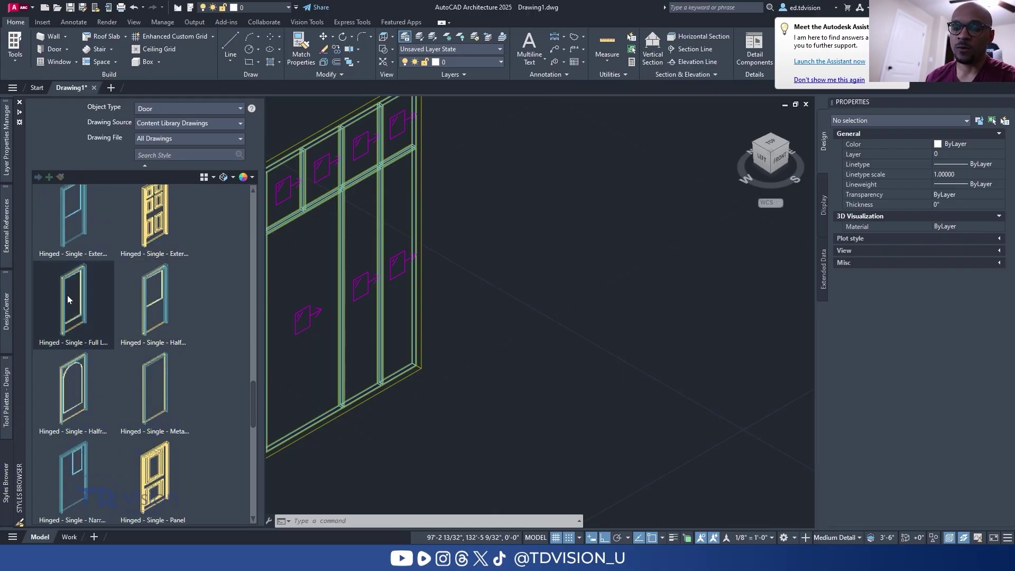
left_click(68, 297)
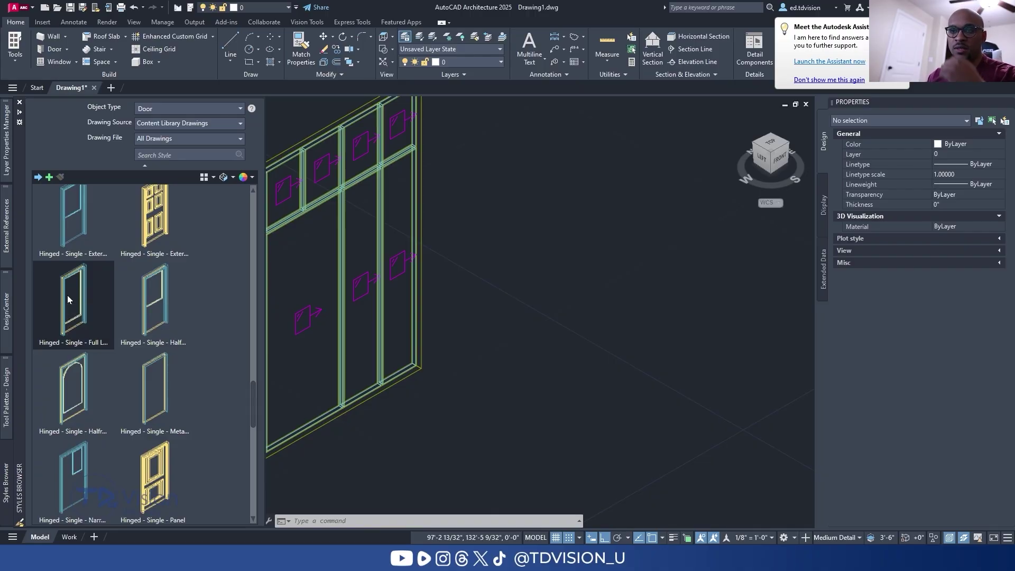
right_click(67, 297)
left_click(107, 316)
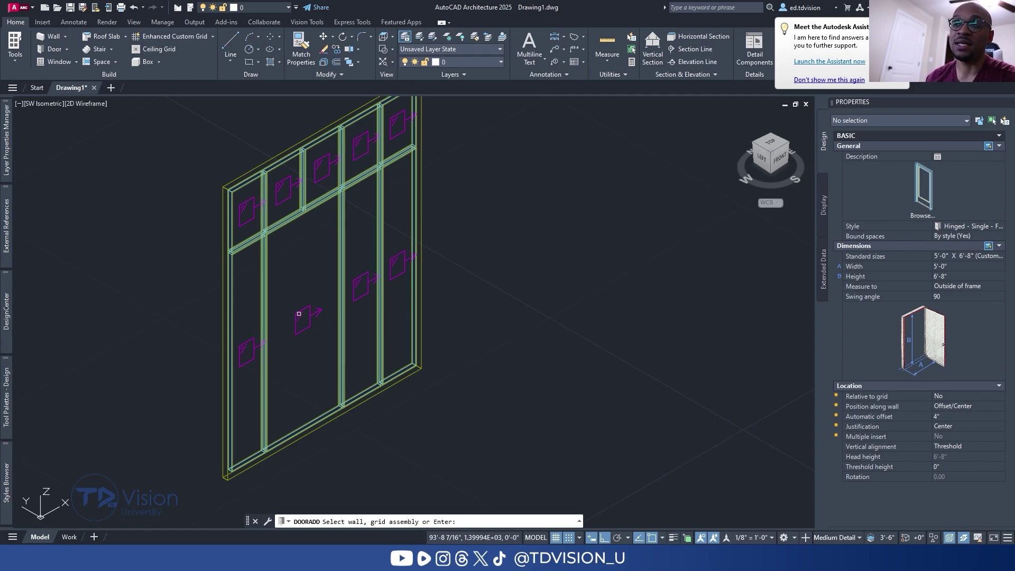
middle_click_drag(312, 304, 280, 299)
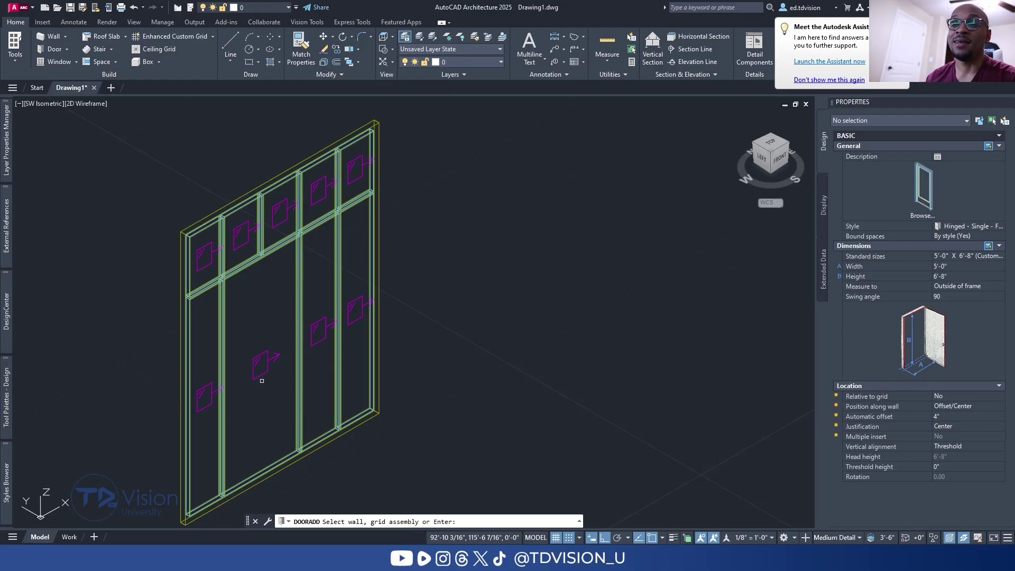
scroll(244, 379, "up", 2)
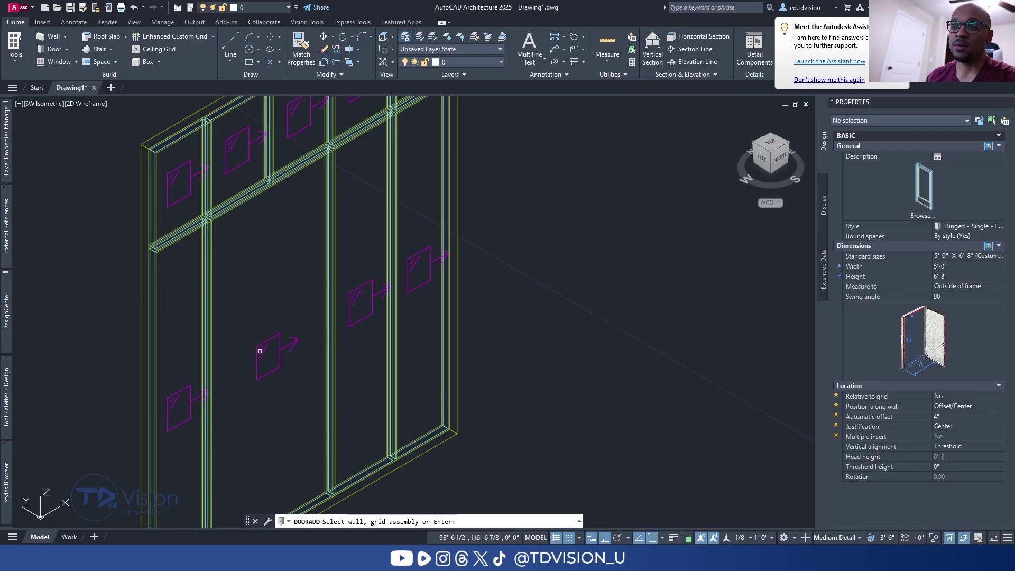
scroll(260, 351, "down", 2)
left_click(269, 354)
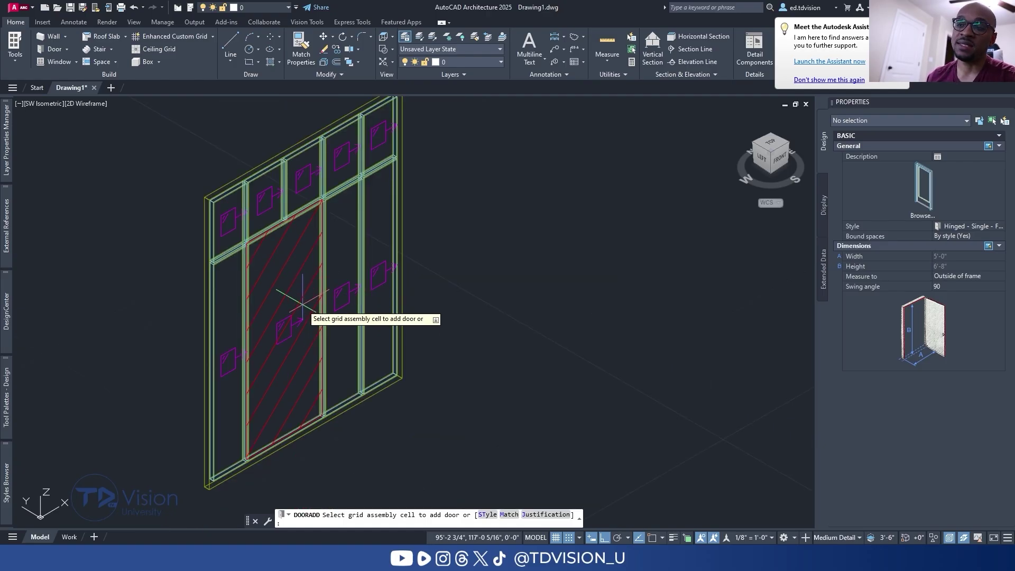
middle_click_drag(303, 300, 280, 297)
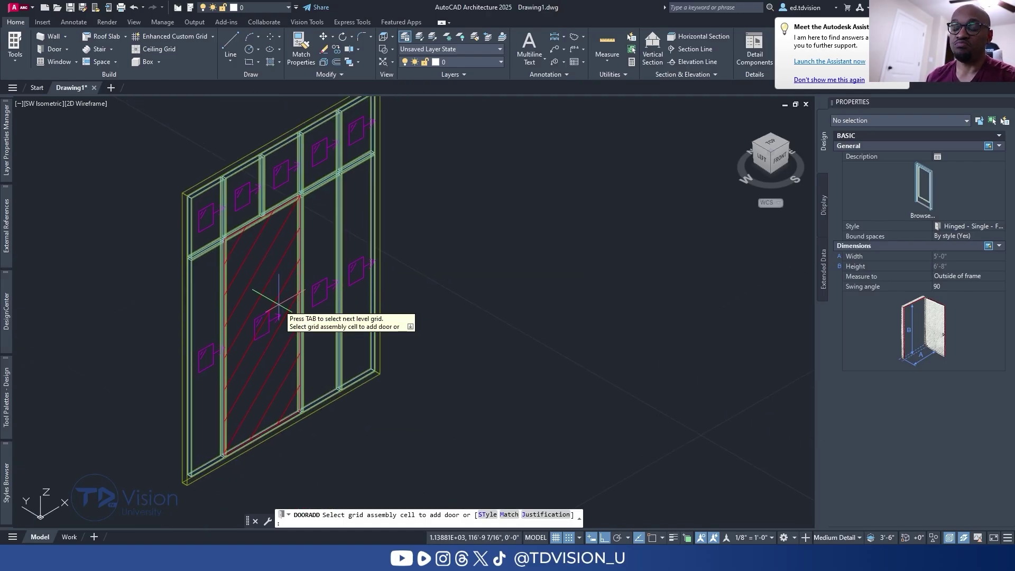
key("Escape")
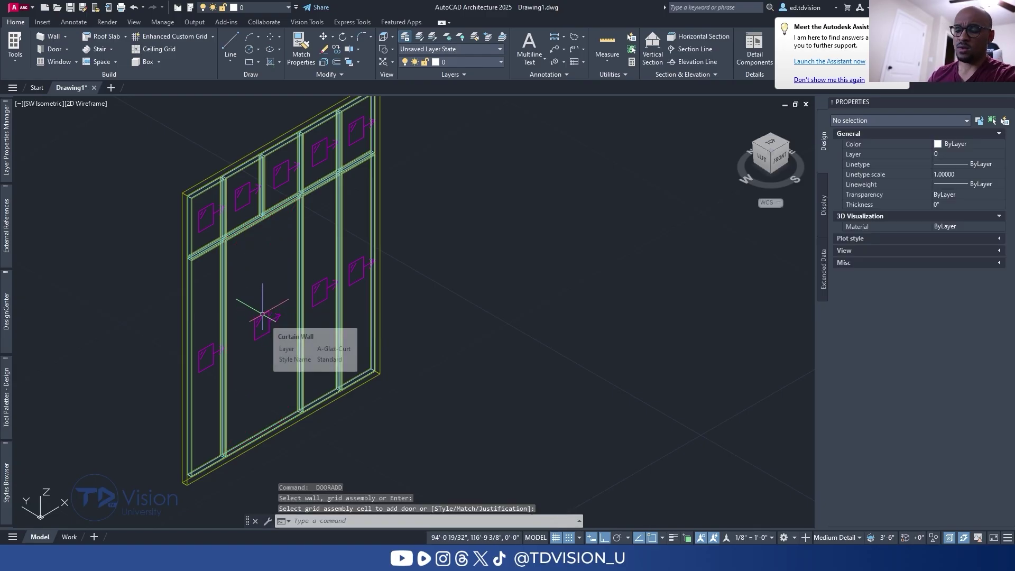
- Select the curtain wall and check the overrides stored on it, closing them without changes
left_click(288, 328)
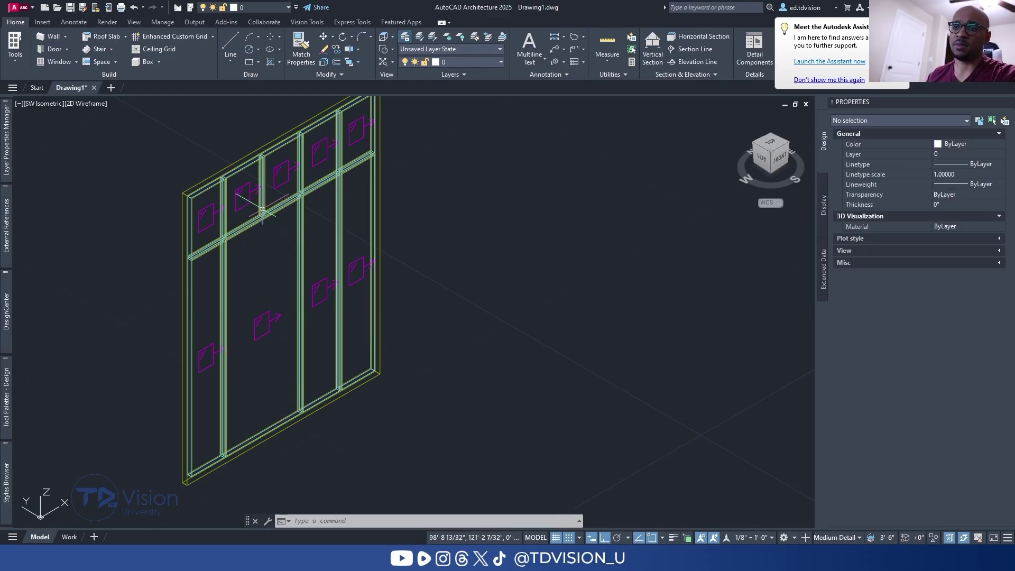
left_click(262, 306)
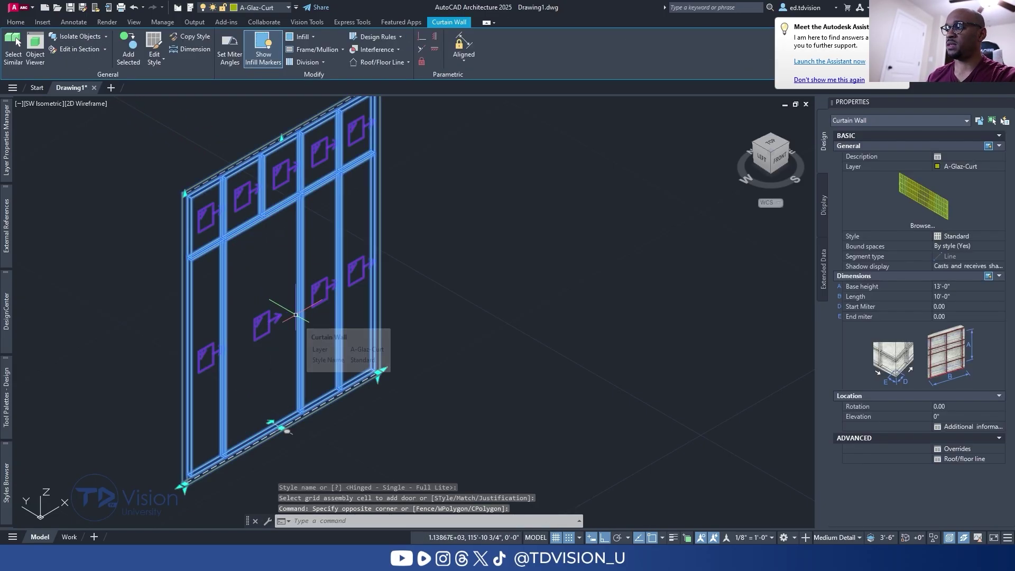
left_click(956, 449)
left_click(631, 179)
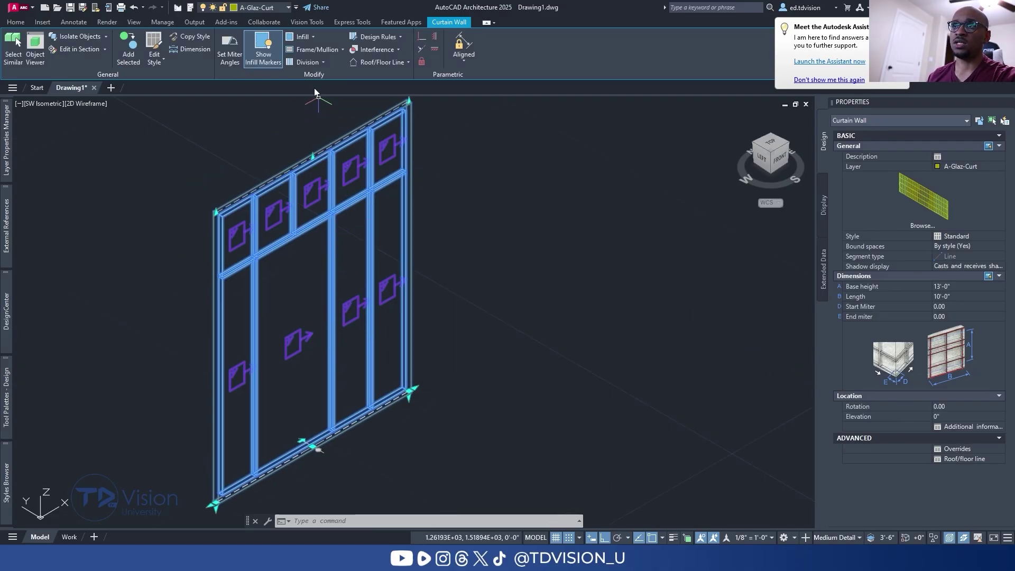
- Add a new infill definition named "Door Infill" to the design rules of the Standard curtain wall style
left_click(313, 36)
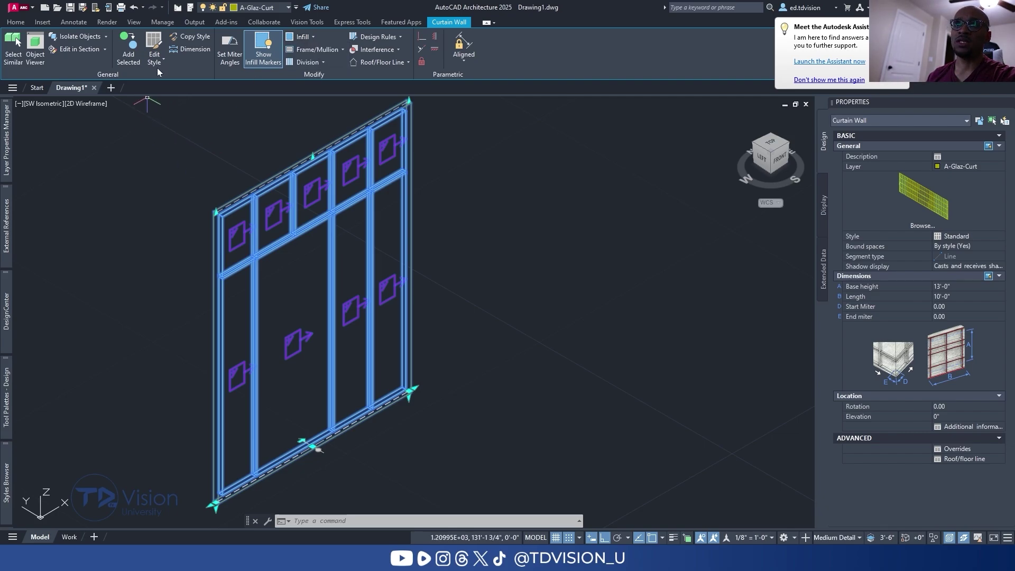
left_click(157, 42)
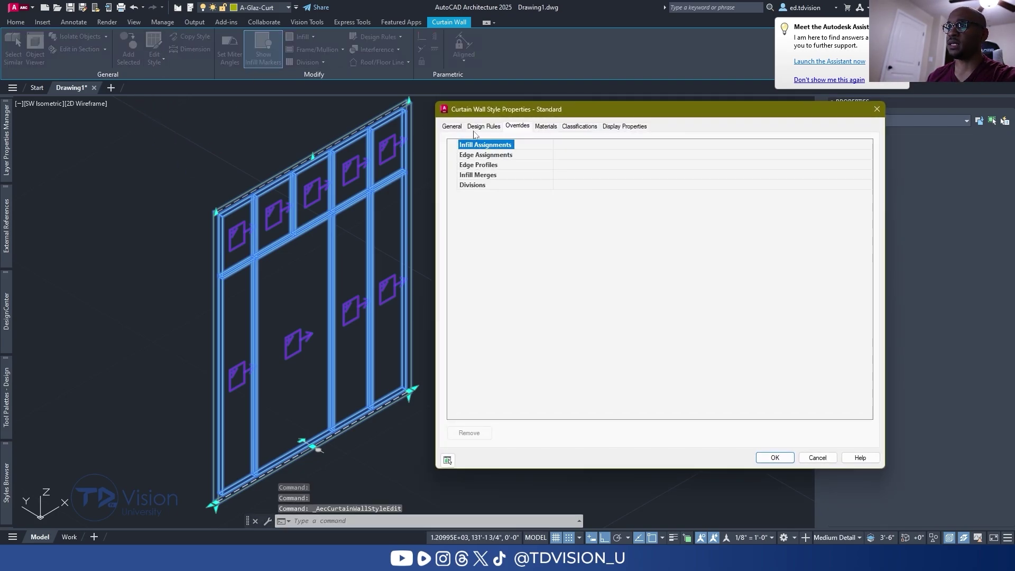
left_click(485, 128)
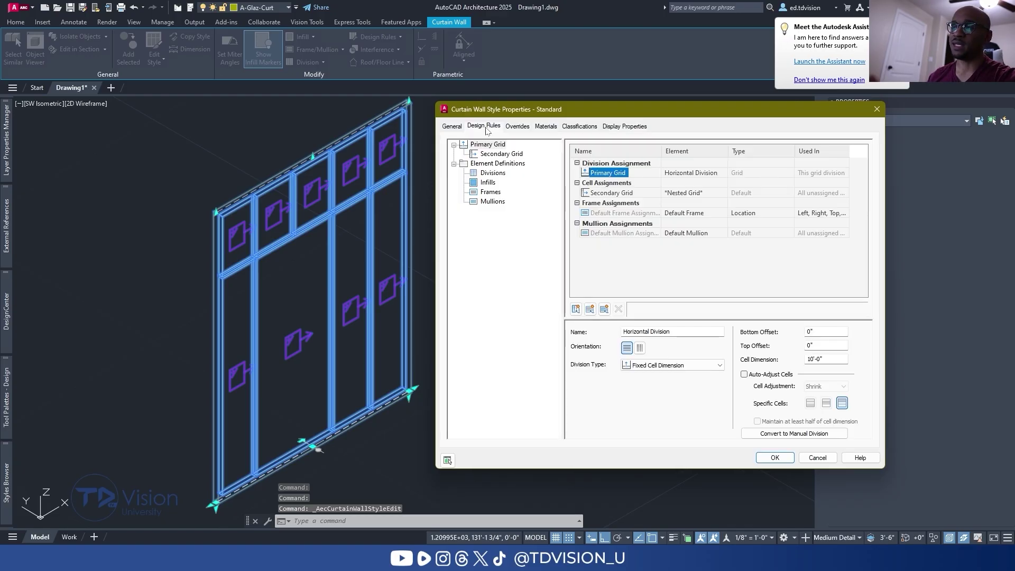
left_click(487, 183)
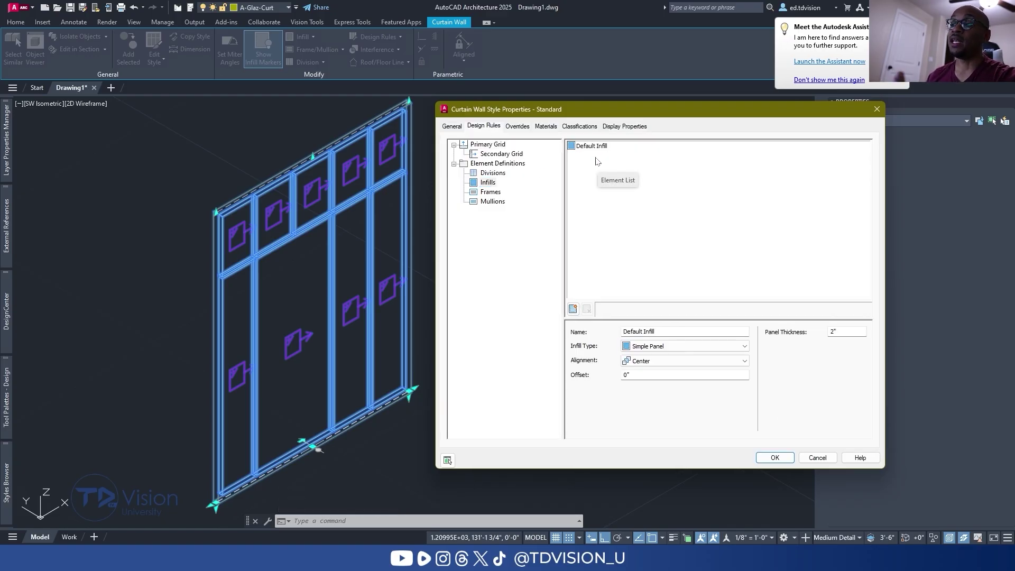
left_click(575, 307)
type("Door Inf")
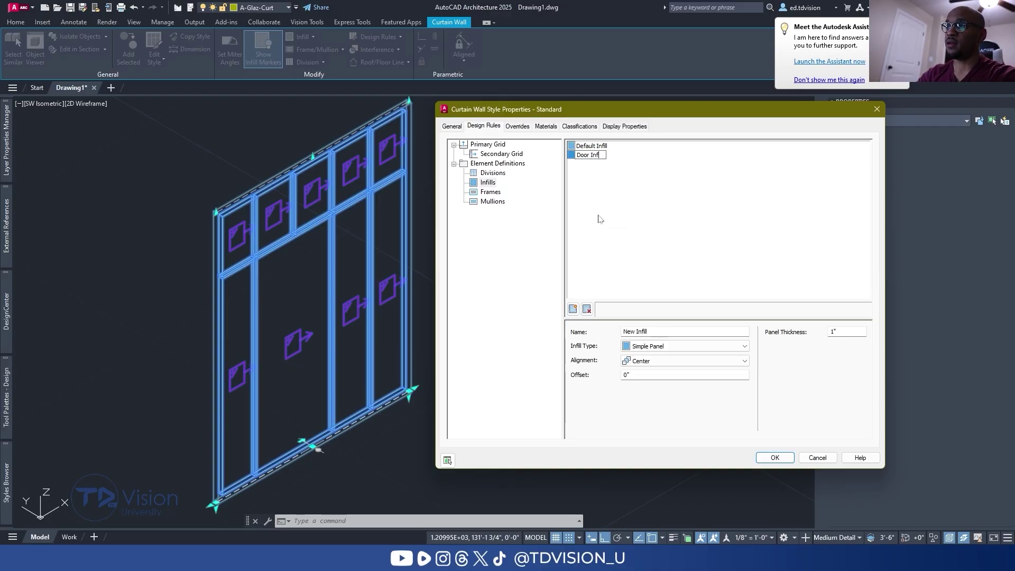
type("ull")
key("BackSpace")
key("BackSpace")
key("BackSpace")
type("ill")
left_click(600, 218)
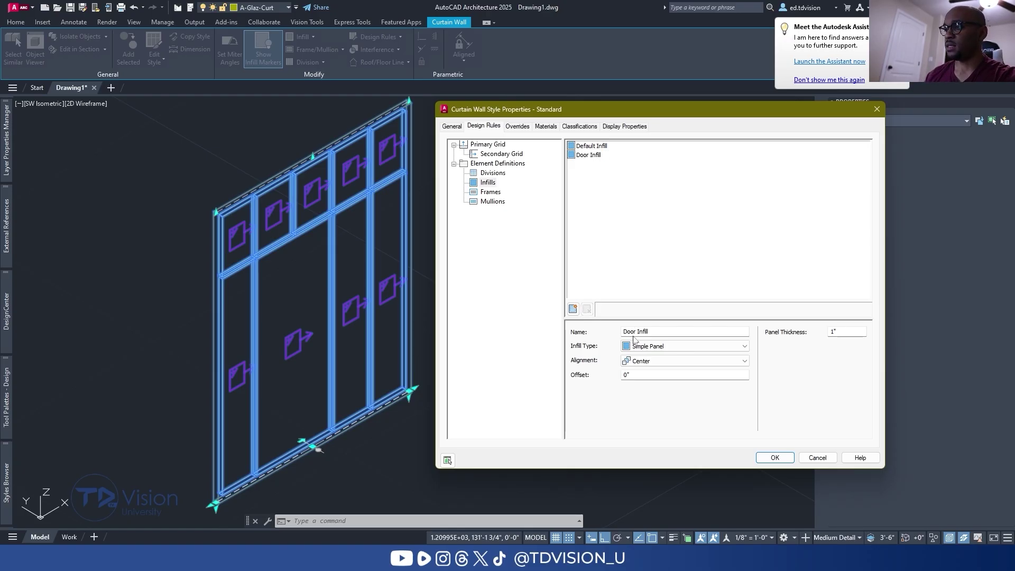
- Set Door Infill's infill type to Style using the Hinged - Single - Full Lite door style, and apply the style changes
left_click(660, 346)
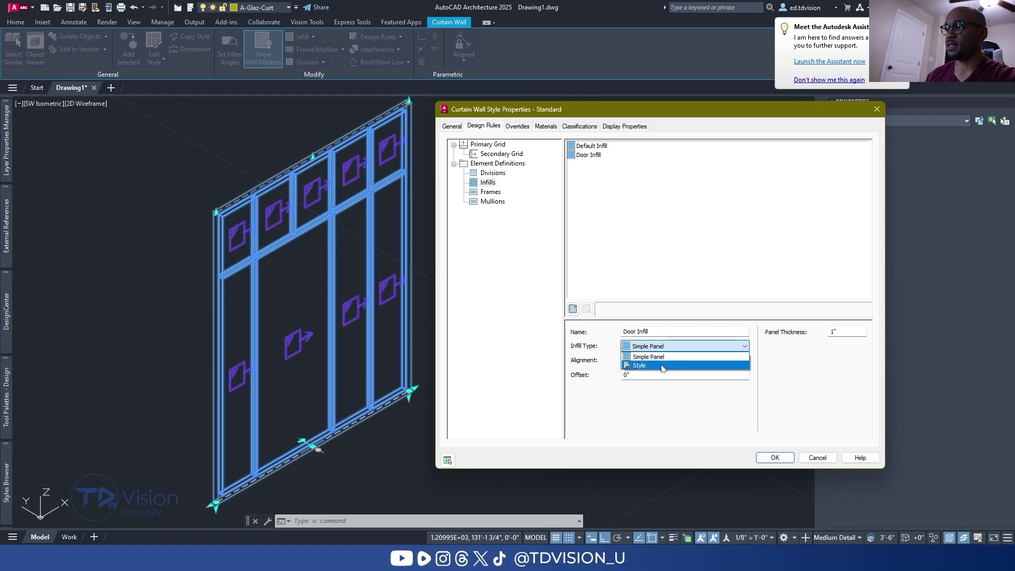
left_click(662, 365)
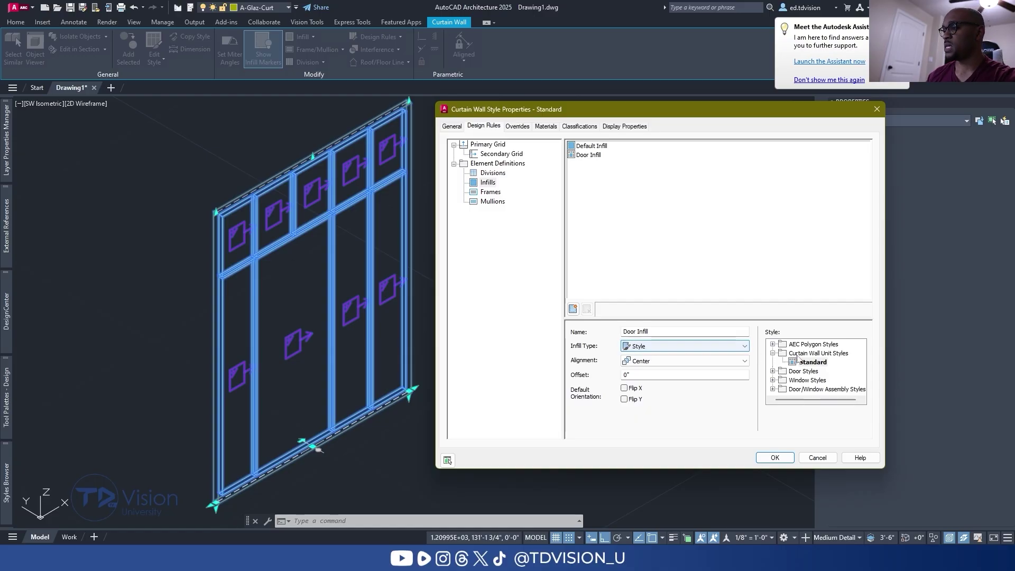
left_click(772, 371)
left_click(817, 380)
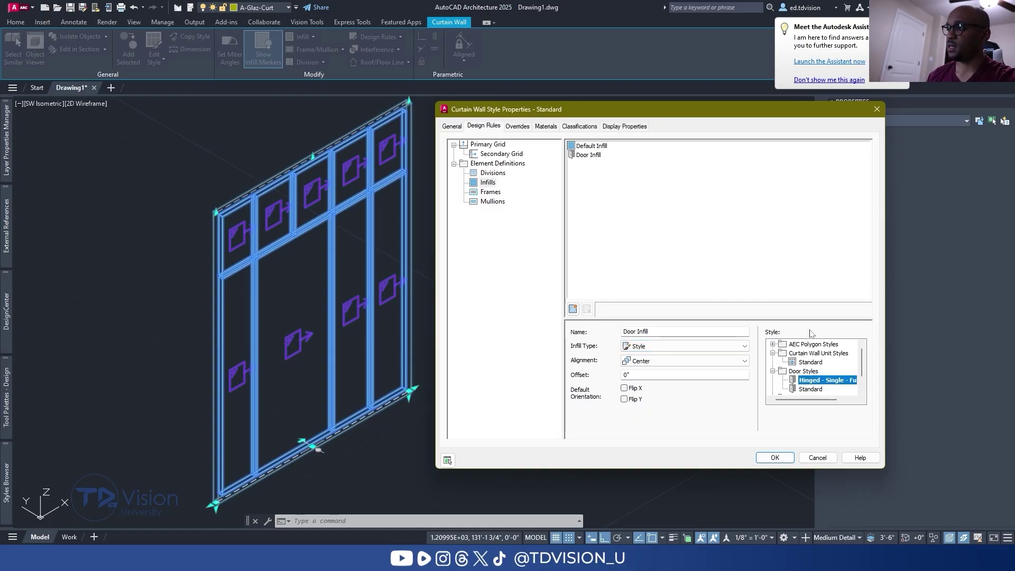
left_click_drag(742, 116, 731, 117)
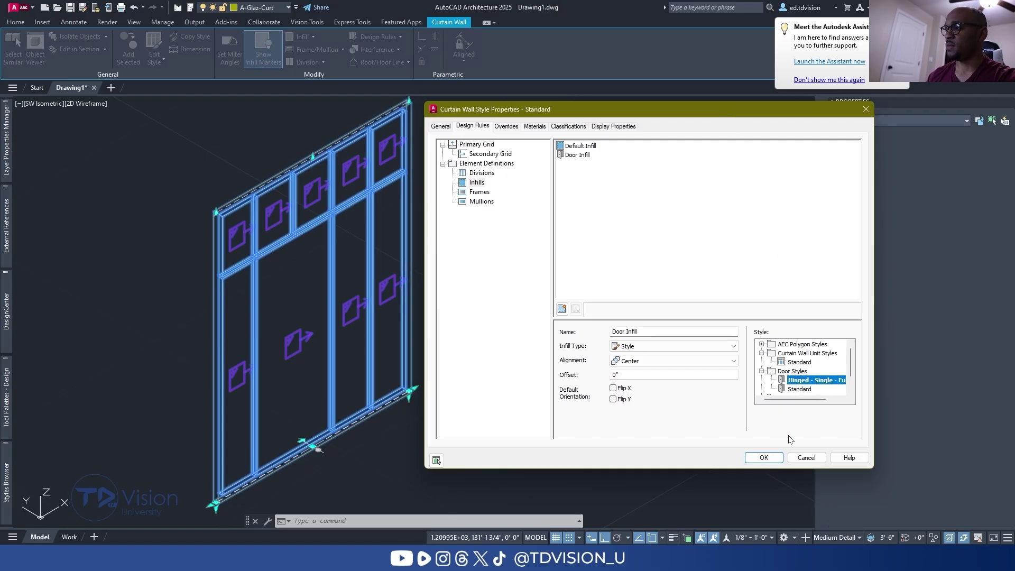
left_click(763, 458)
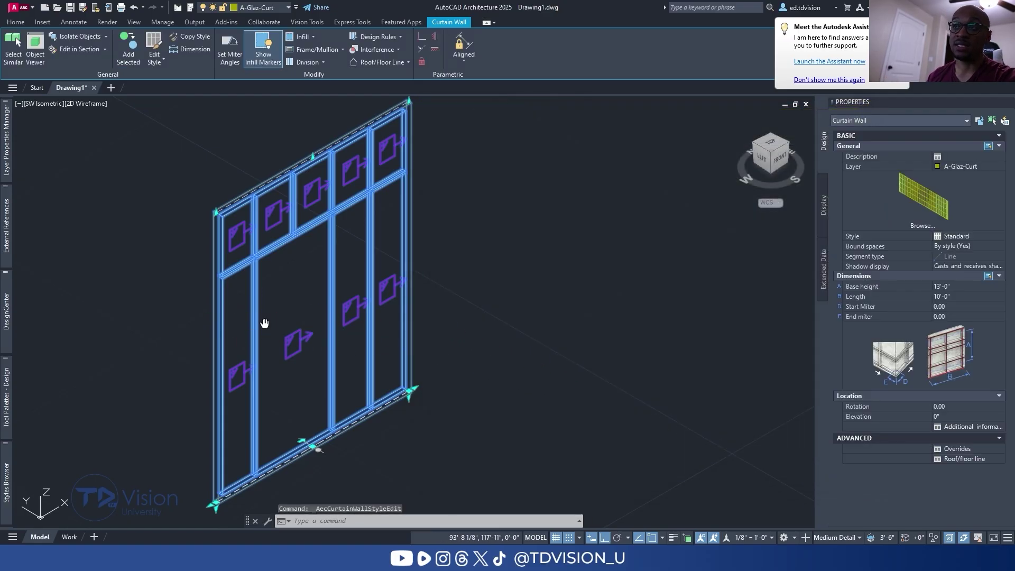
- Override the merged door cell's infill assignment with Door Infill and remove the cell's bottom frame
middle_click_drag(299, 146, 321, 148)
left_click(308, 36)
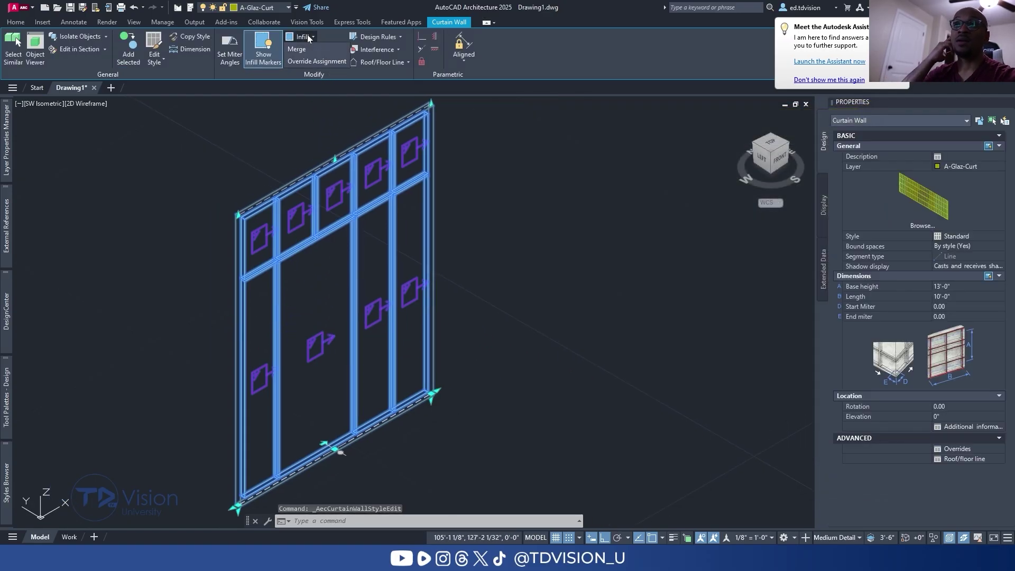
left_click(323, 63)
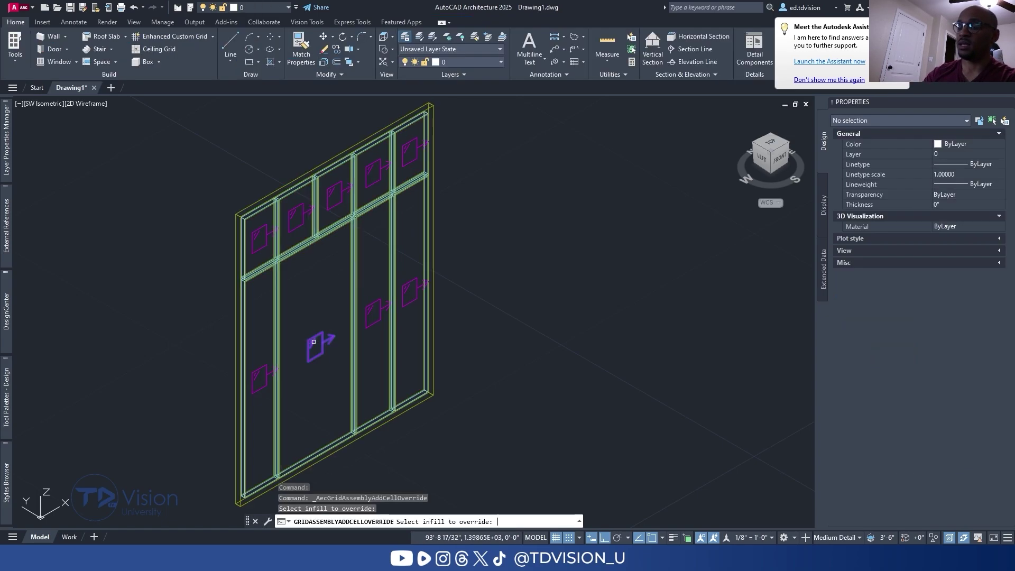
left_click(313, 341)
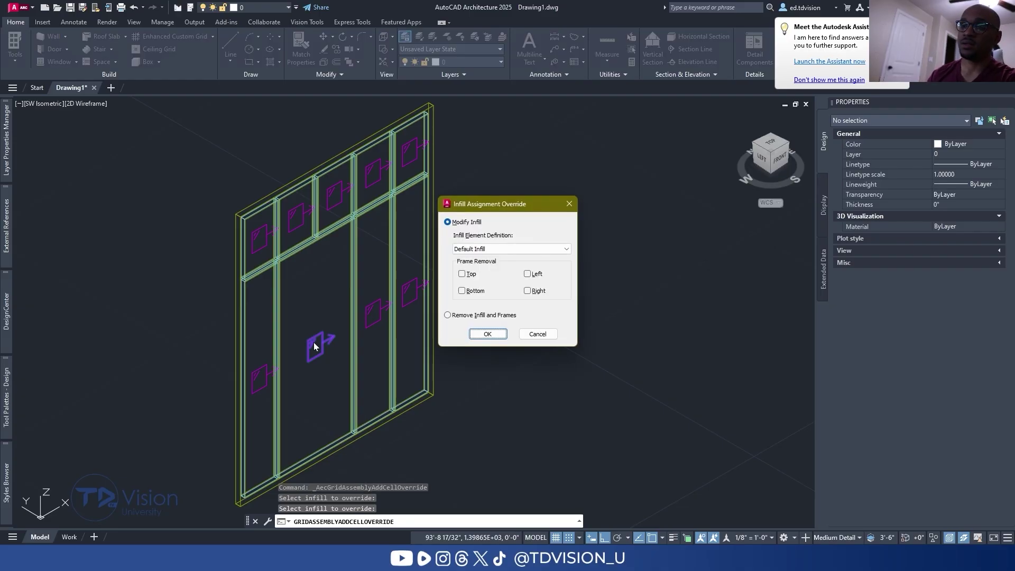
left_click(480, 249)
left_click(495, 265)
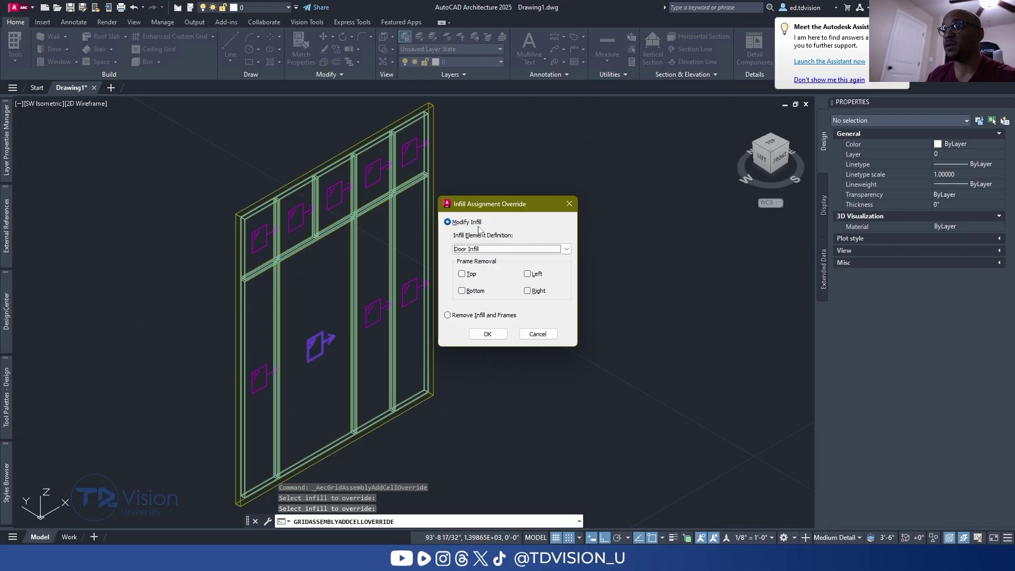
left_click_drag(475, 206, 507, 209)
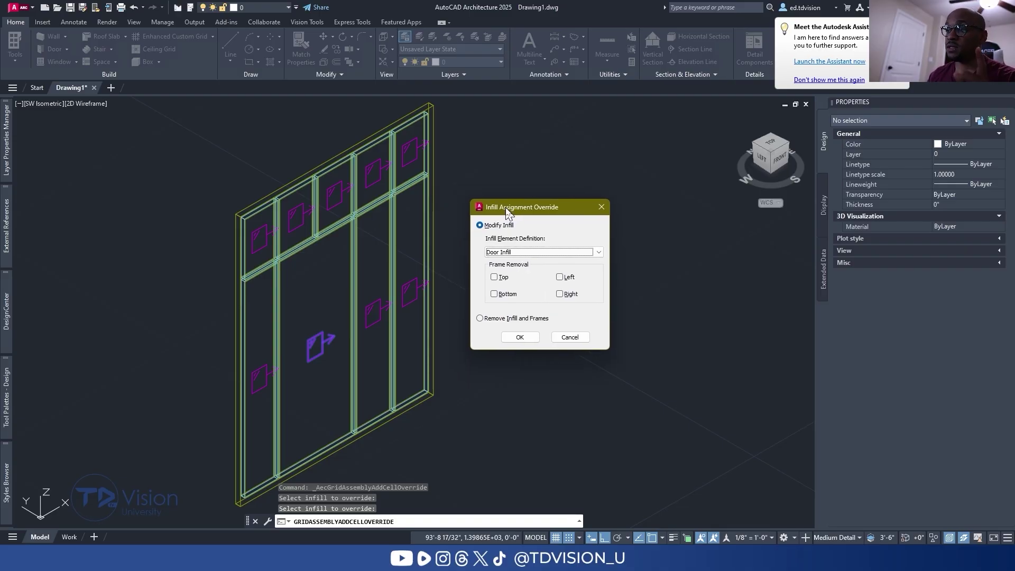
left_click(494, 296)
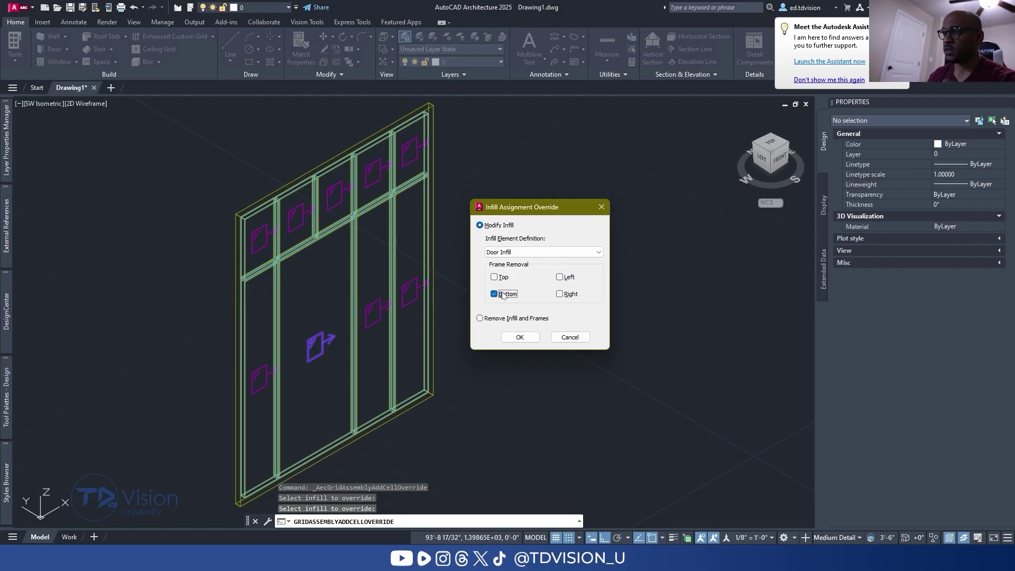
left_click(520, 337)
- Examine the door placed in the curtain wall from the front view and up close at its head in the SW isometric view
key("Delete")
key("ctrl+z")
scroll(443, 307, "down", 2)
middle_click_drag(443, 307, 465, 296, "shift")
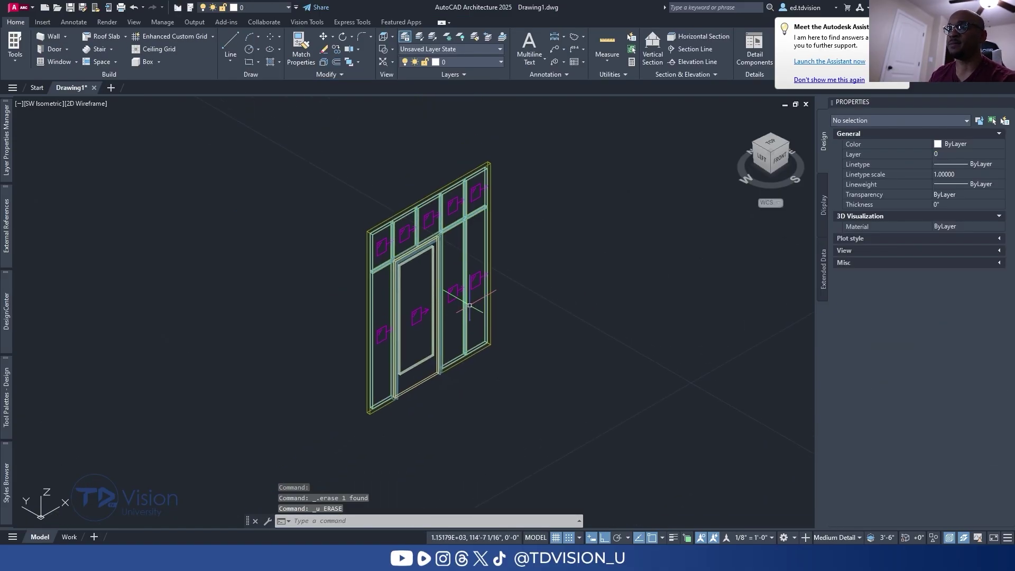
left_click(775, 156)
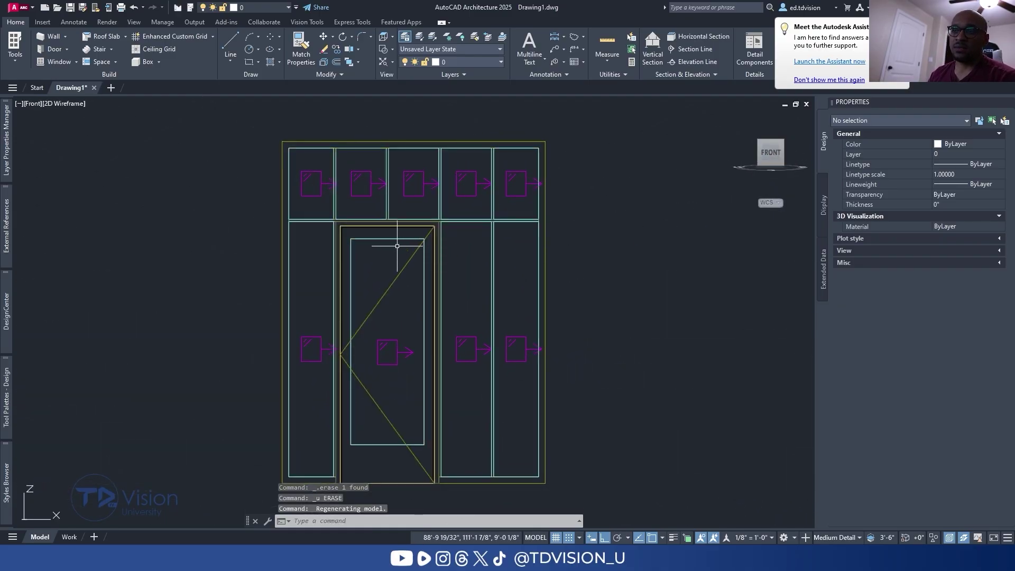
left_click(760, 146)
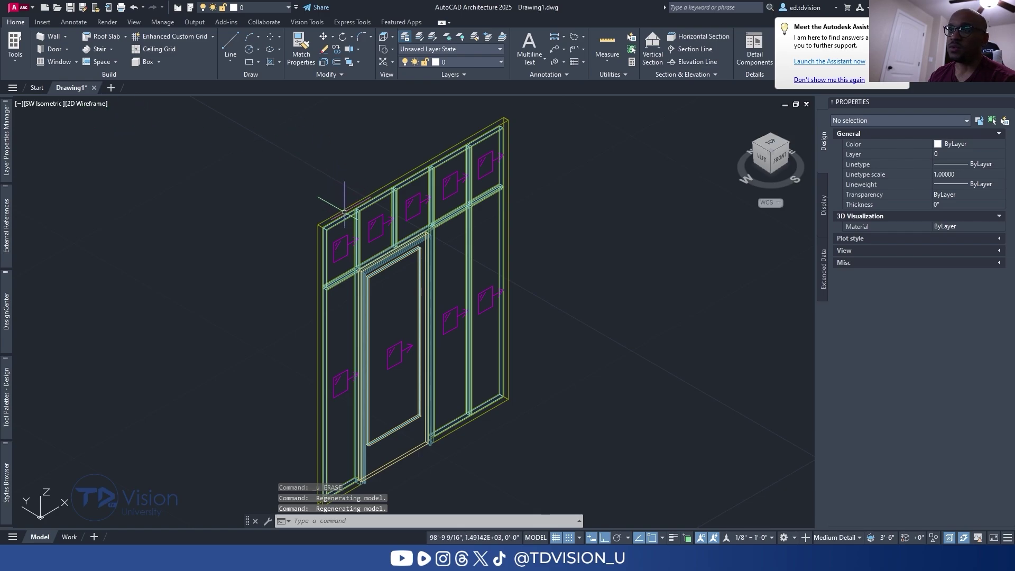
scroll(341, 214, "up", 3)
scroll(420, 318, "up", 2)
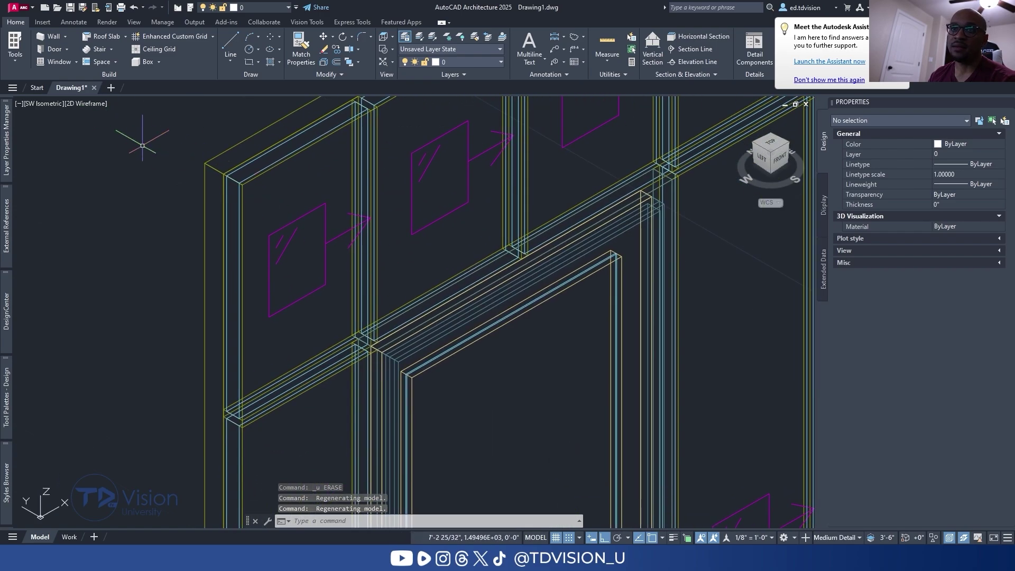
scroll(254, 157, "down", 3)
scroll(249, 153, "down", 2)
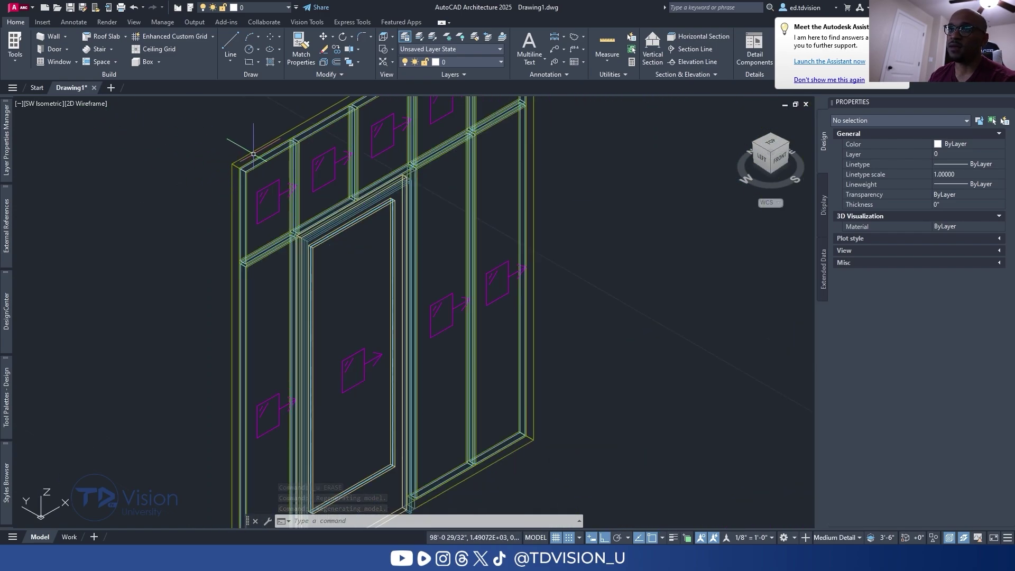
- Edit the curtain wall's style and set the Default Frame depth to 5" in its design rules
left_click(254, 154)
scroll(248, 159, "up", 3)
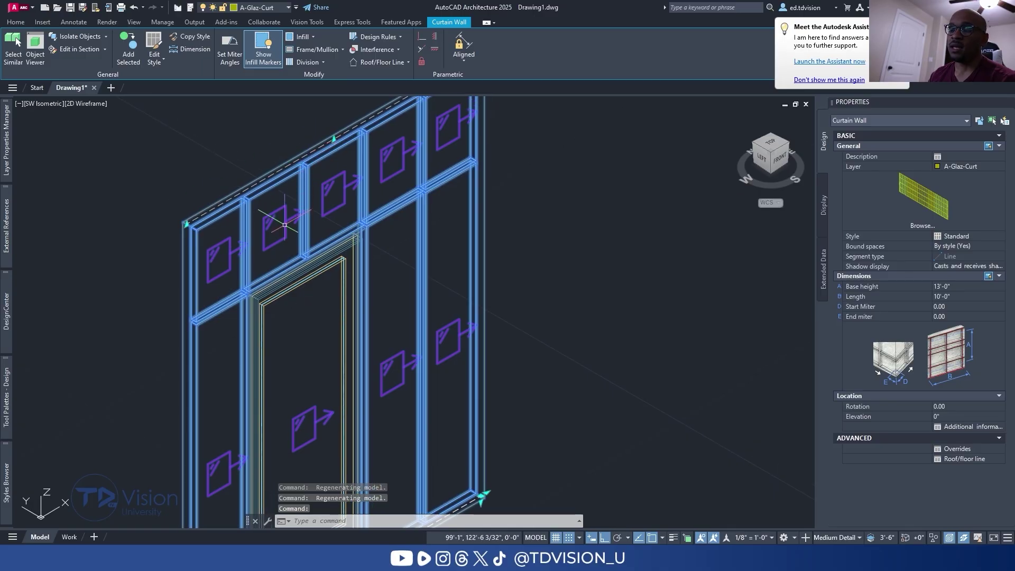
scroll(254, 243, "down", 1)
scroll(234, 250, "up", 5)
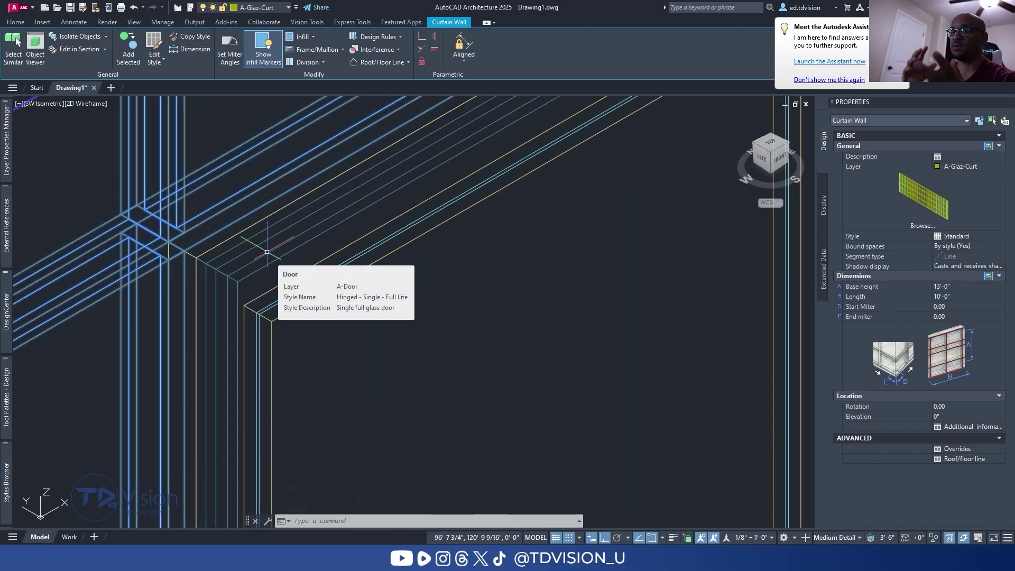
scroll(267, 252, "down", 5)
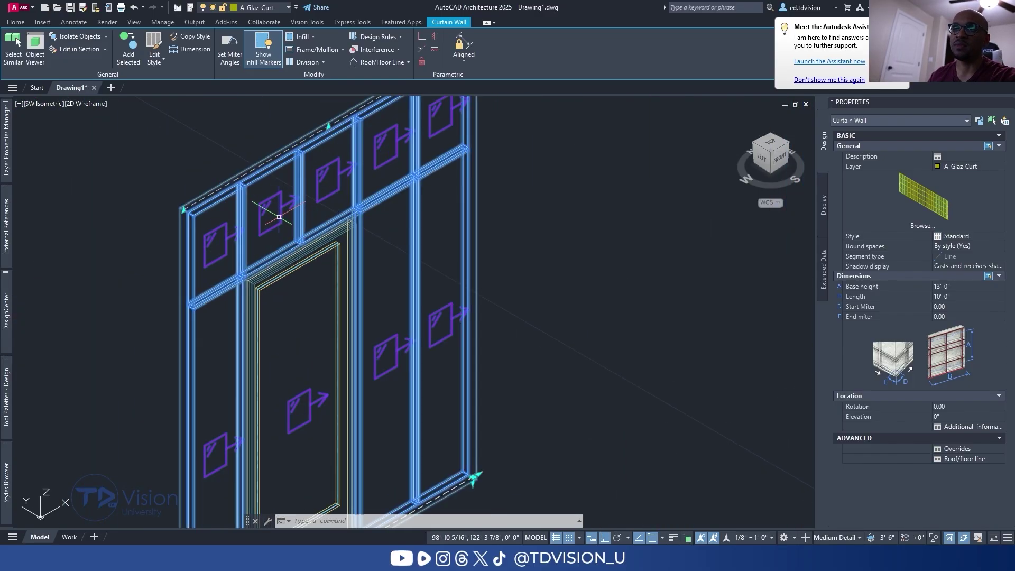
middle_click_drag(278, 217, 245, 253)
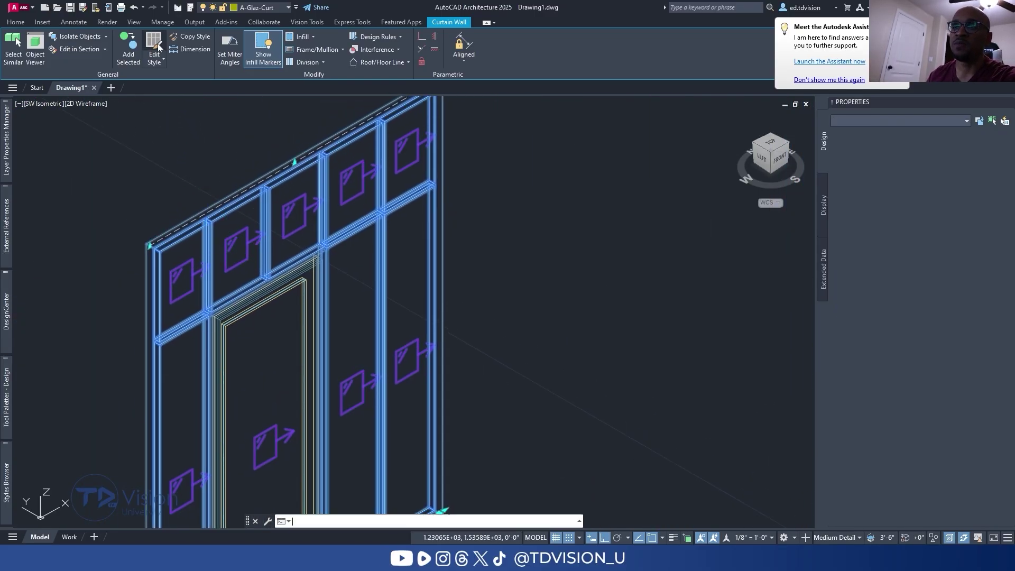
left_click(158, 47)
left_click(479, 192)
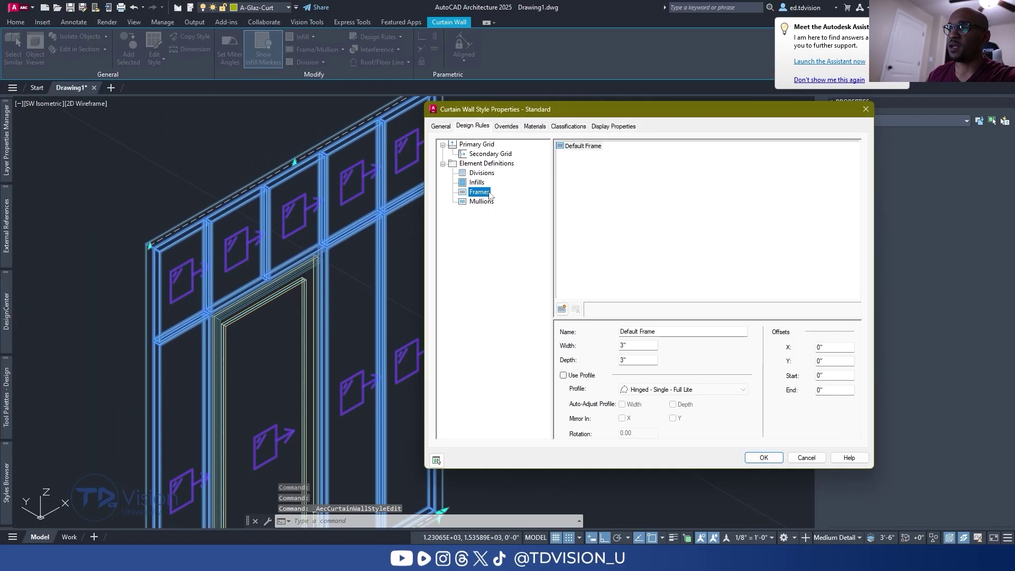
left_click(584, 146)
double_click(636, 360)
type("5")
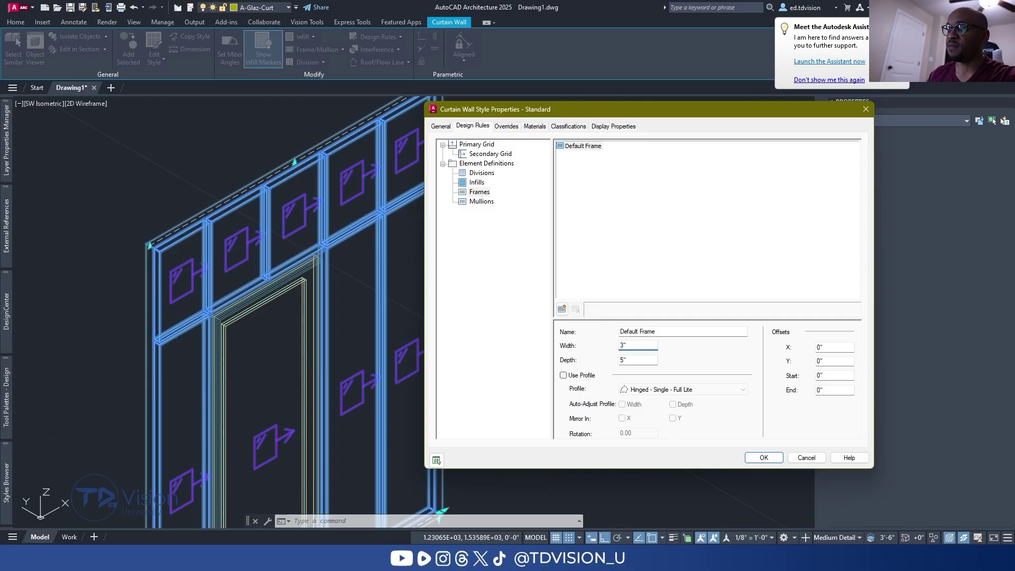
- Set the Default Mullion to 2" wide and 5" deep, apply the style changes and deselect the curtain wall
left_click(482, 202)
left_click(638, 360)
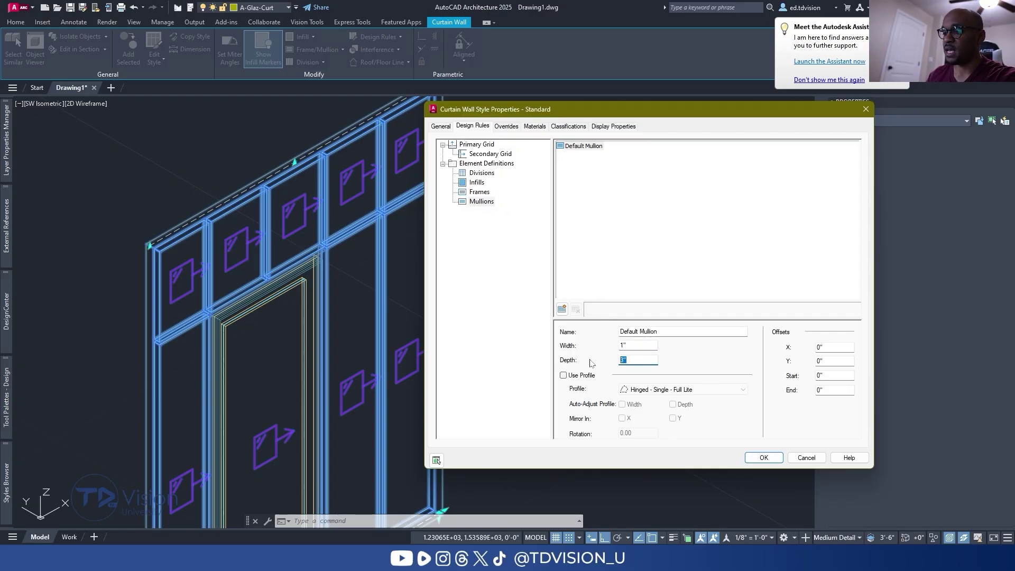
key("shift+Tab")
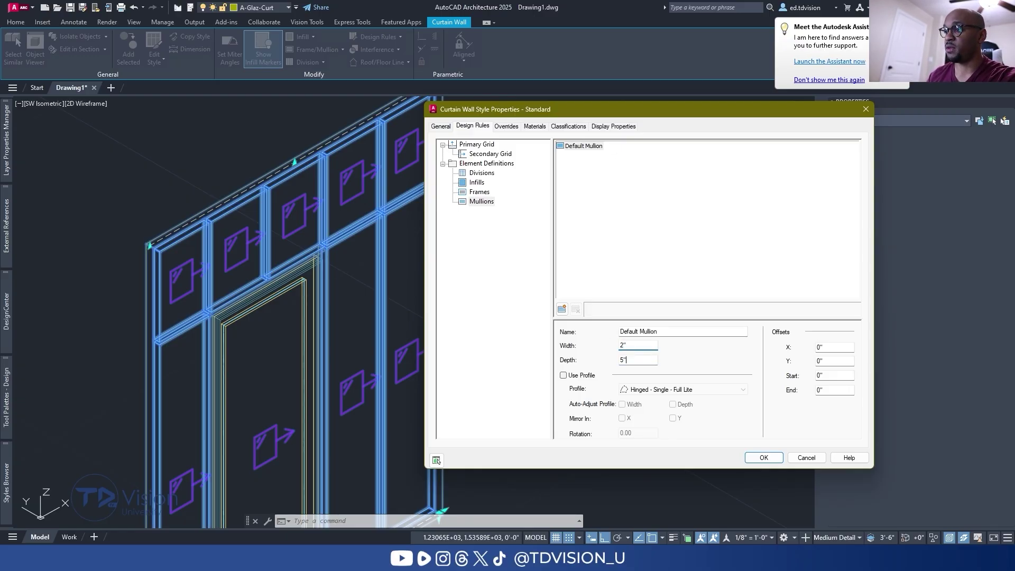
left_click(764, 458)
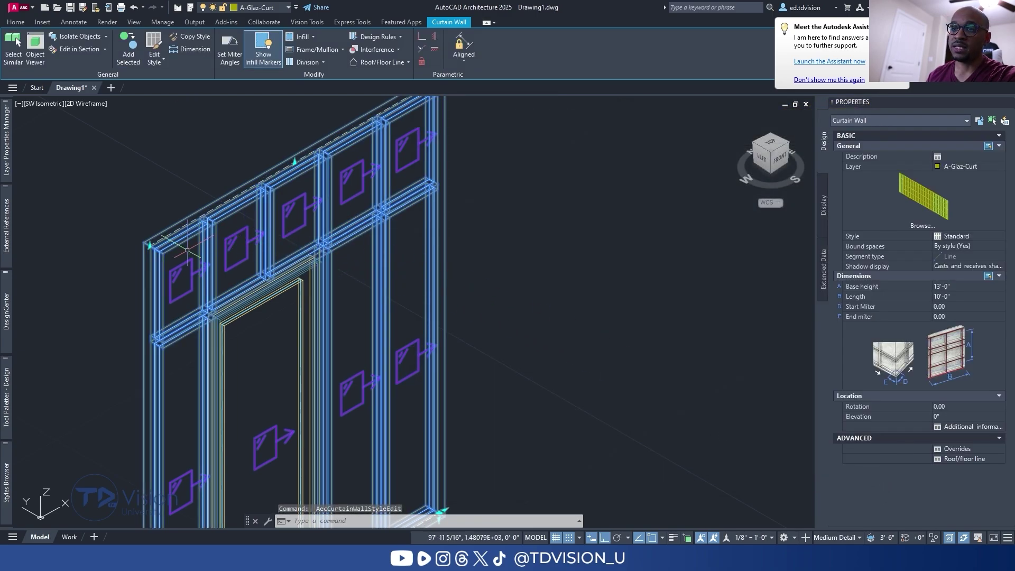
key("Escape")
key("Escape")
key("Escape")
scroll(136, 151, "up", 3)
scroll(137, 152, "down", 3)
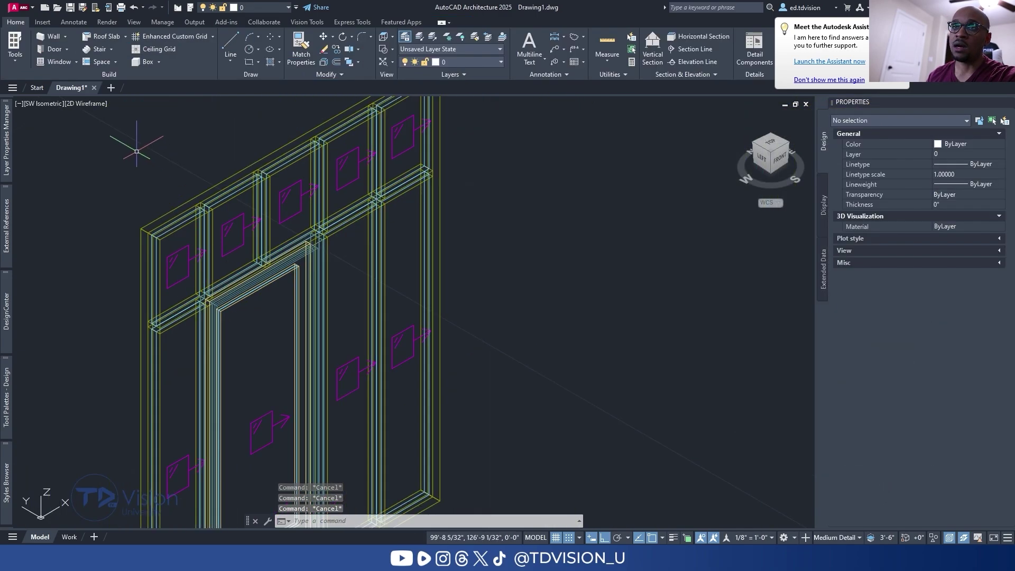
- Switch the viewport to the Realistic visual style and examine the door frame against the mullions from several angles
left_click(88, 106)
left_click(126, 166)
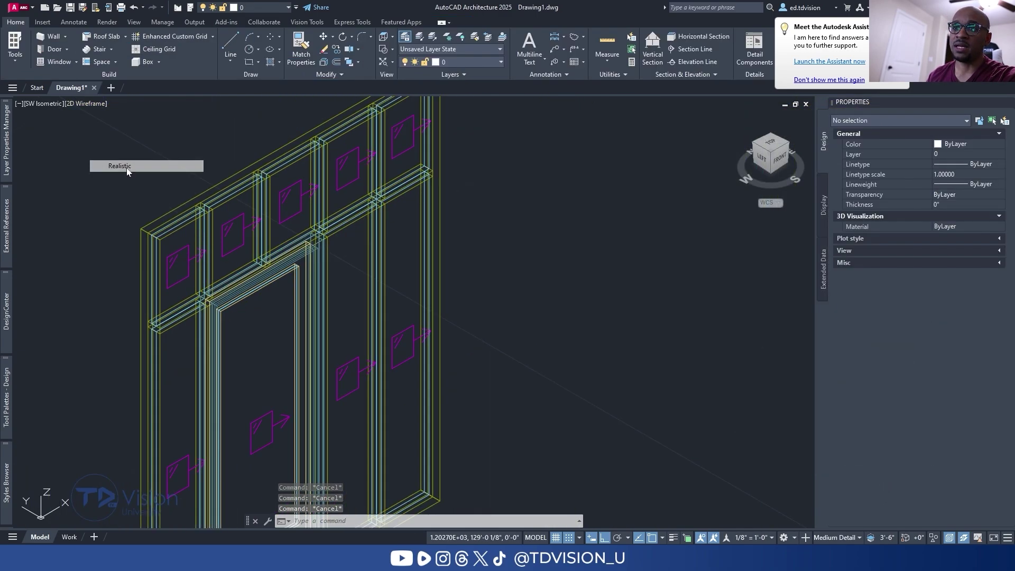
mouse_move(297, 296)
middle_mouse_down("shift")
mouse_move(331, 317)
mouse_move(273, 249)
middle_mouse_up("shift")
scroll(273, 249, "up", 5)
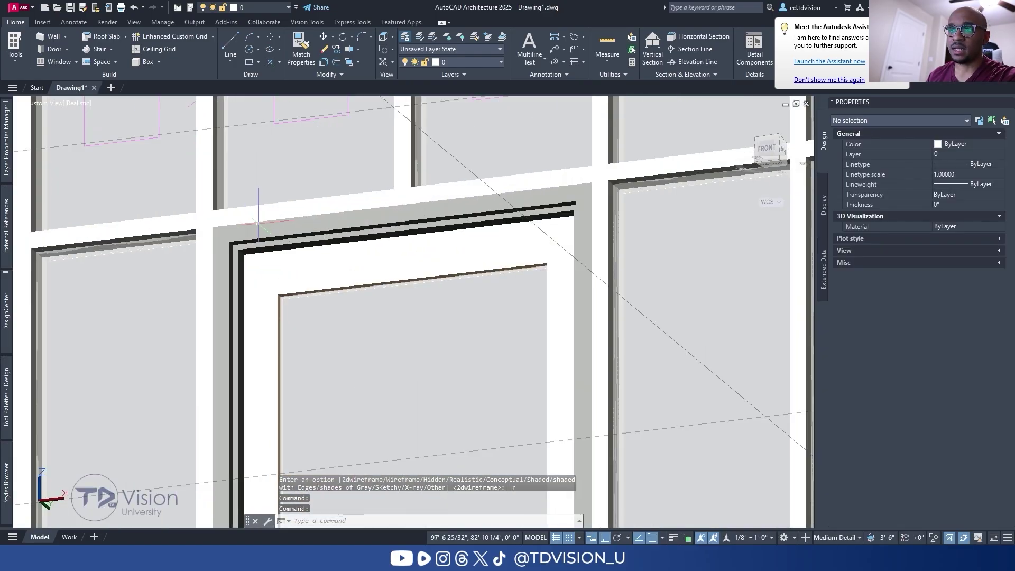
scroll(296, 275, "down", 4)
middle_click_drag(307, 286, 370, 181, "shift")
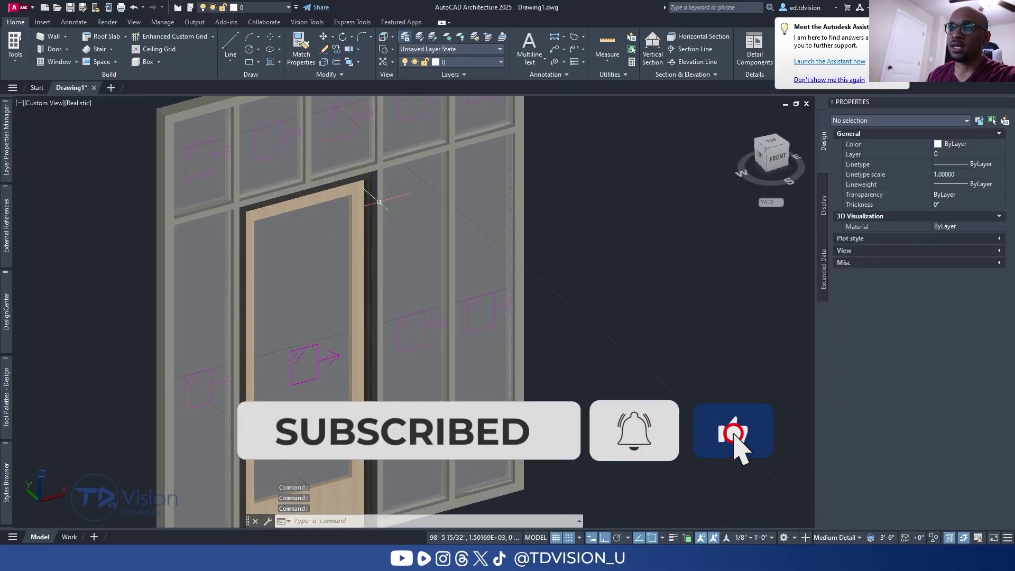
scroll(292, 265, "down", 3)
key("Escape")
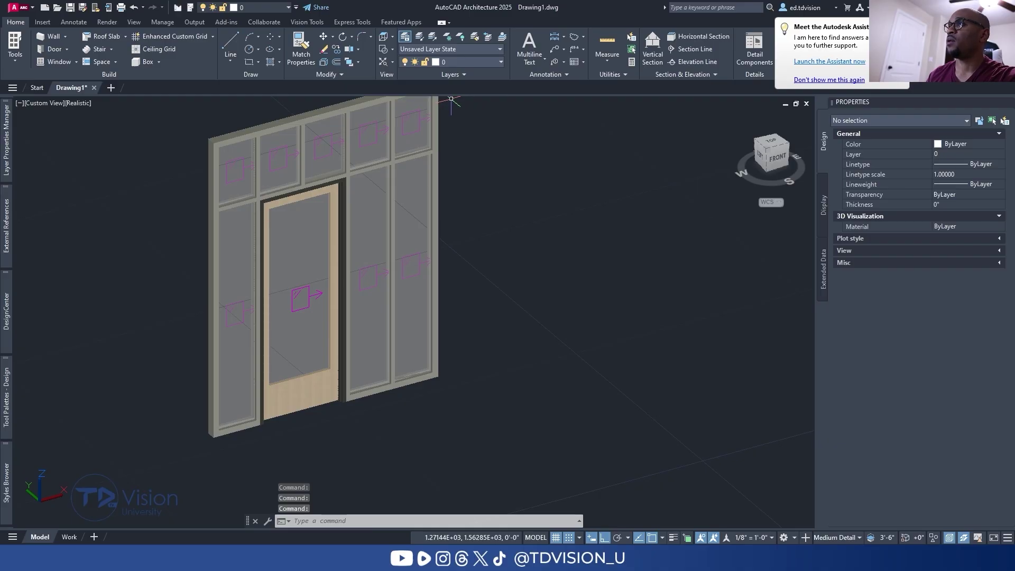
- Switch to the entrance reference photo to compare its door with the model, and return to the drawing
key("alt+Tab")
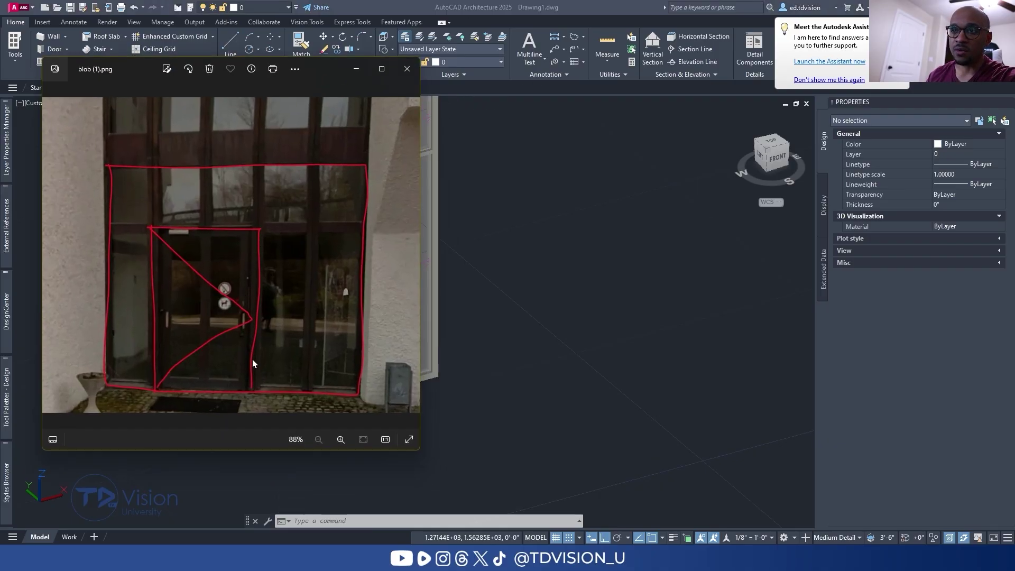
left_click(364, 68)
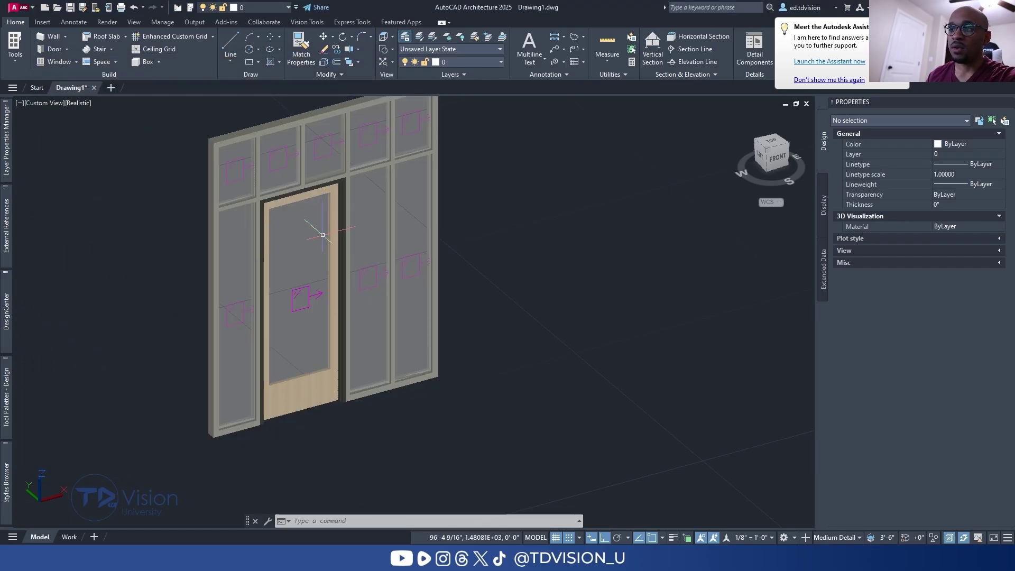
left_click(303, 212)
key("Escape")
key("Escape")
- Set the door style's frame width to 0, apply it, and check how the door fits its curtain wall cell
scroll(342, 180, "up", 3)
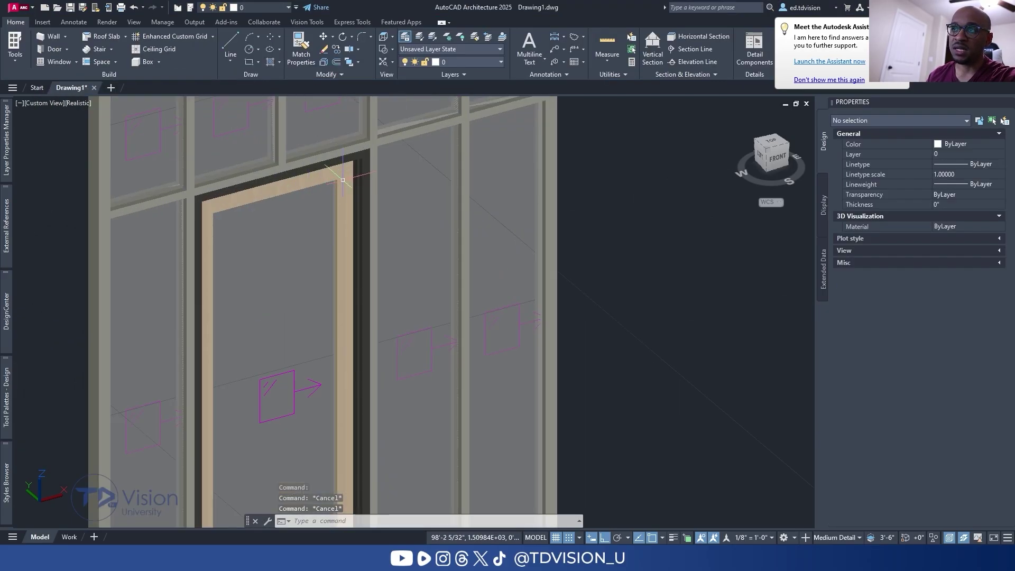
left_click(364, 157)
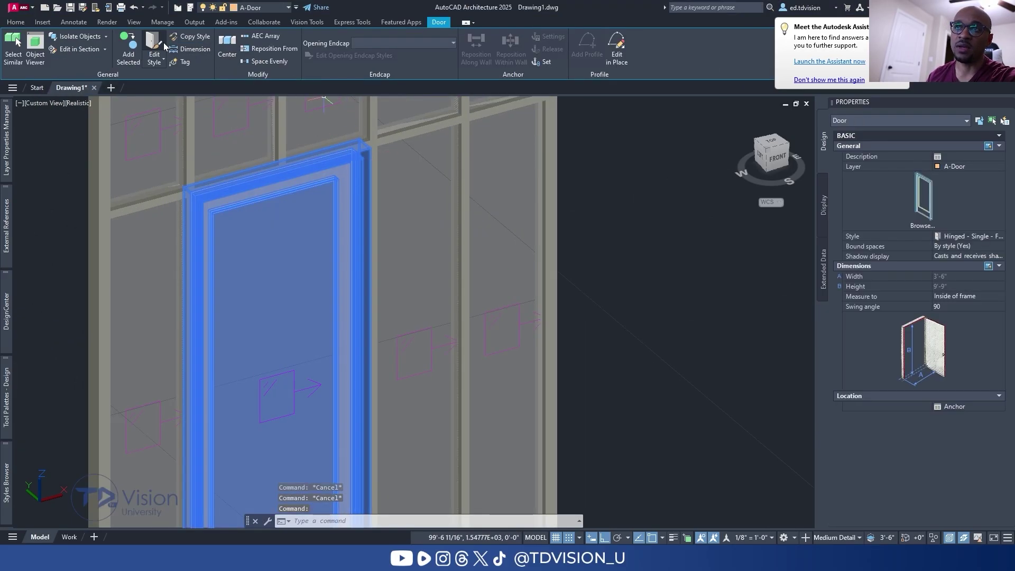
left_click(155, 47)
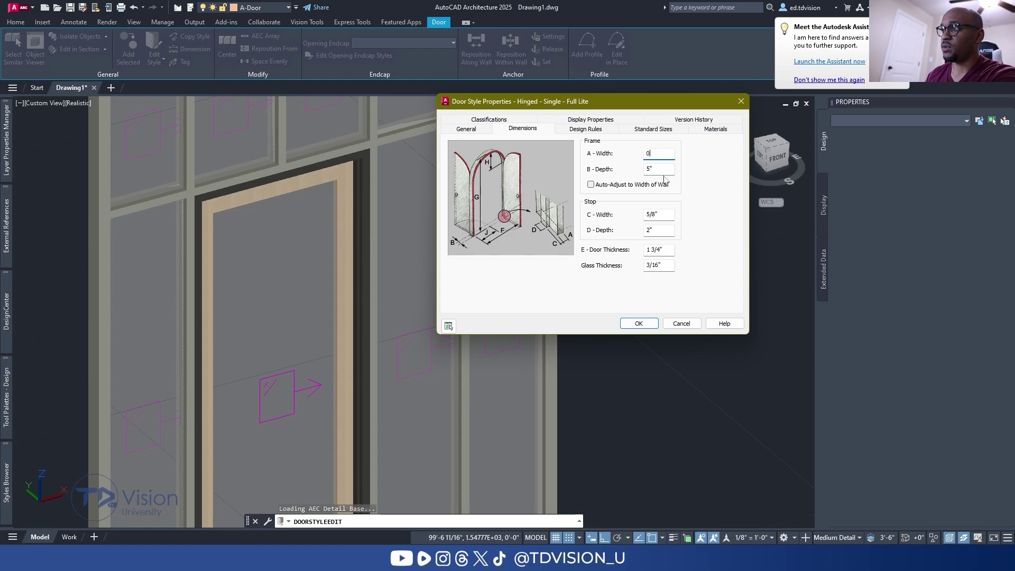
left_click(638, 323)
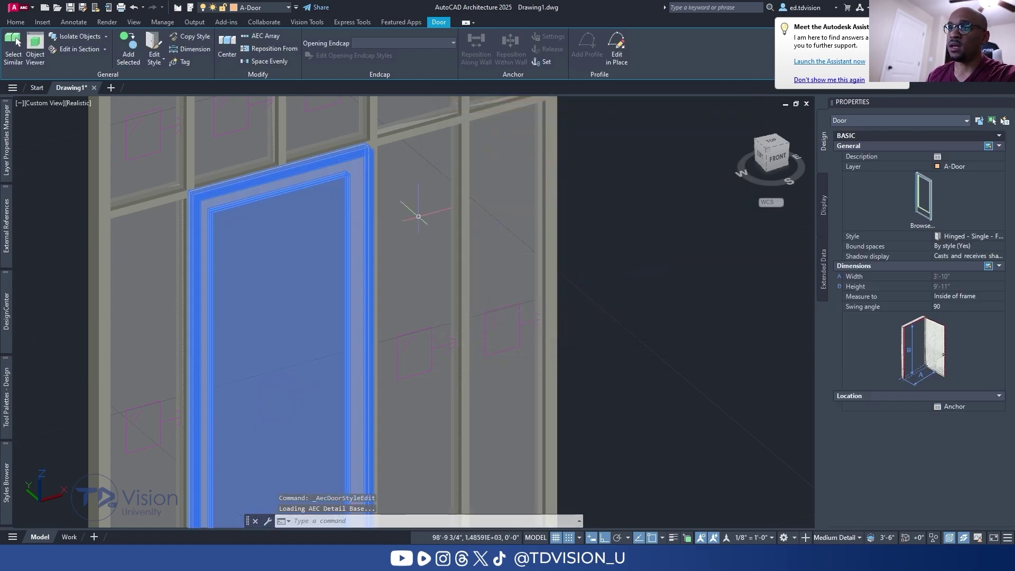
key("Escape")
key("Escape")
scroll(531, 206, "down", 5)
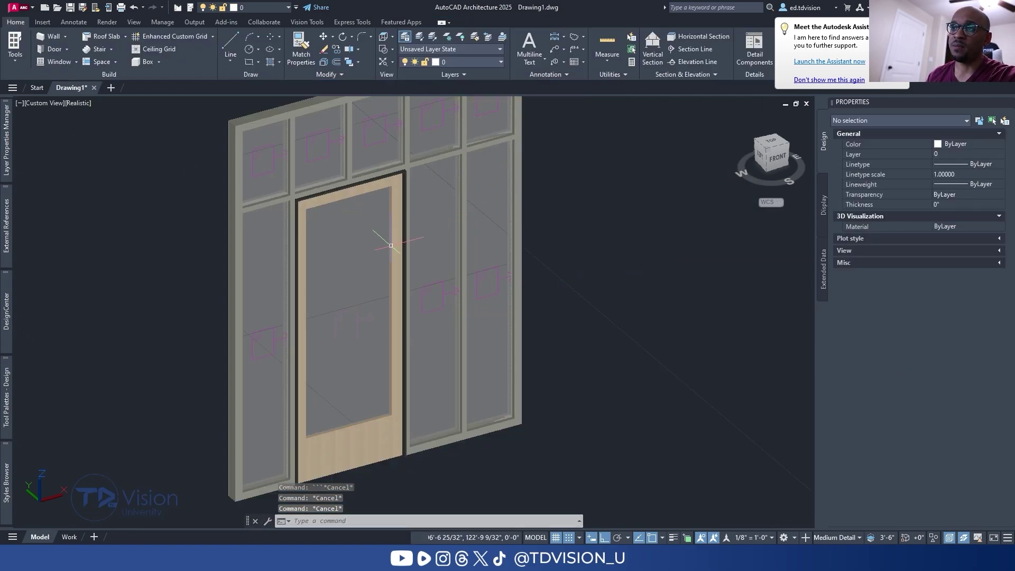
scroll(458, 197, "up", 5)
scroll(458, 197, "down", 3)
mouse_move(439, 201)
middle_mouse_down("shift")
mouse_move(557, 188)
mouse_move(524, 181)
mouse_move(315, 222)
mouse_move(340, 165)
mouse_move(236, 125)
mouse_move(388, 174)
mouse_move(438, 208)
mouse_move(411, 265)
mouse_move(409, 208)
mouse_move(474, 165)
mouse_move(535, 176)
mouse_move(442, 211)
middle_mouse_up("shift")
scroll(442, 210, "down", 3)
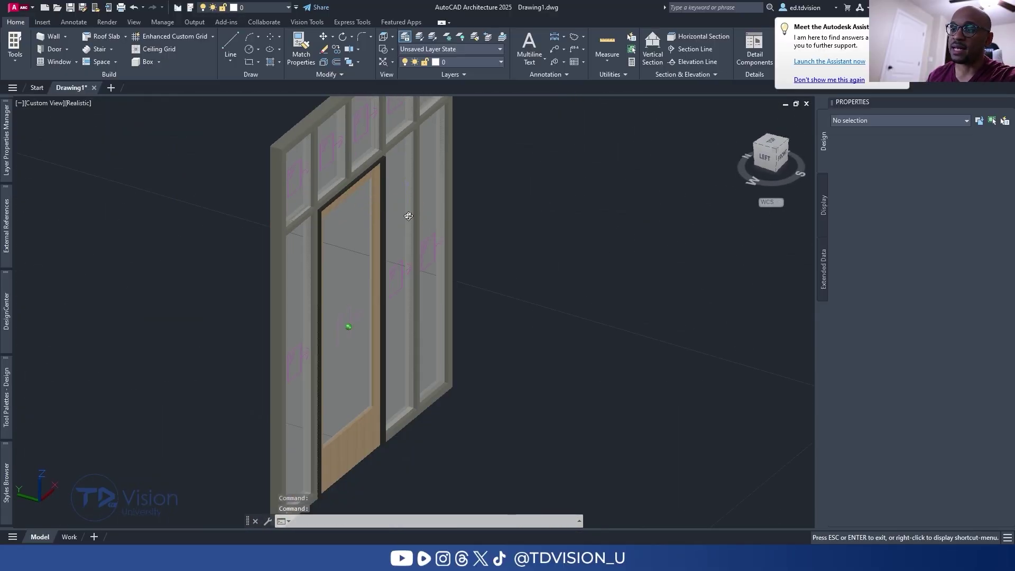
- Undo the door style's frame width change and view the whole curtain wall at an angle
key("ctrl+z")
key("ctrl+z")
key("ctrl+z")
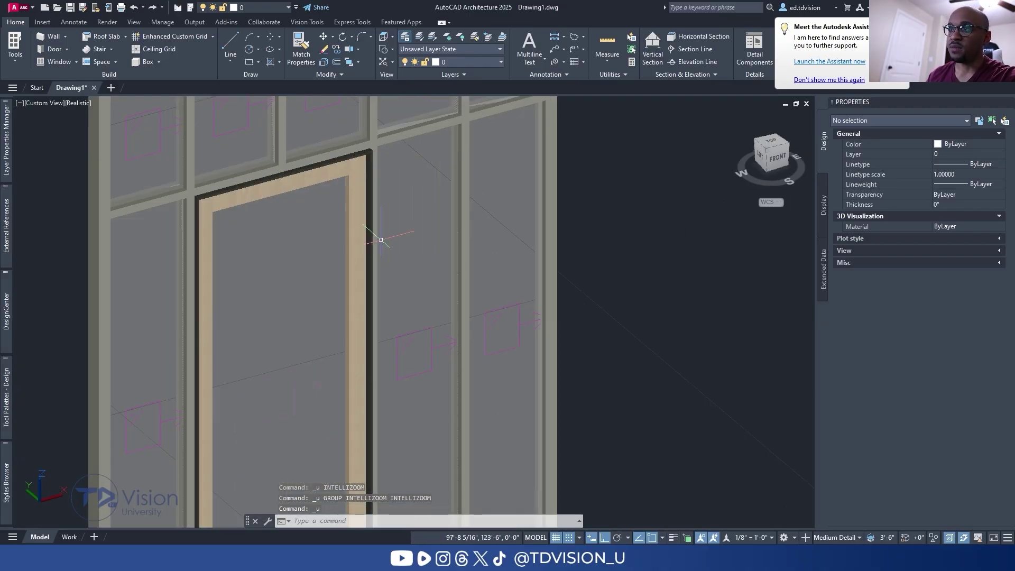
scroll(365, 234, "down", 2)
middle_click_drag(327, 286, 407, 235, "shift")
scroll(402, 232, "down", 1)
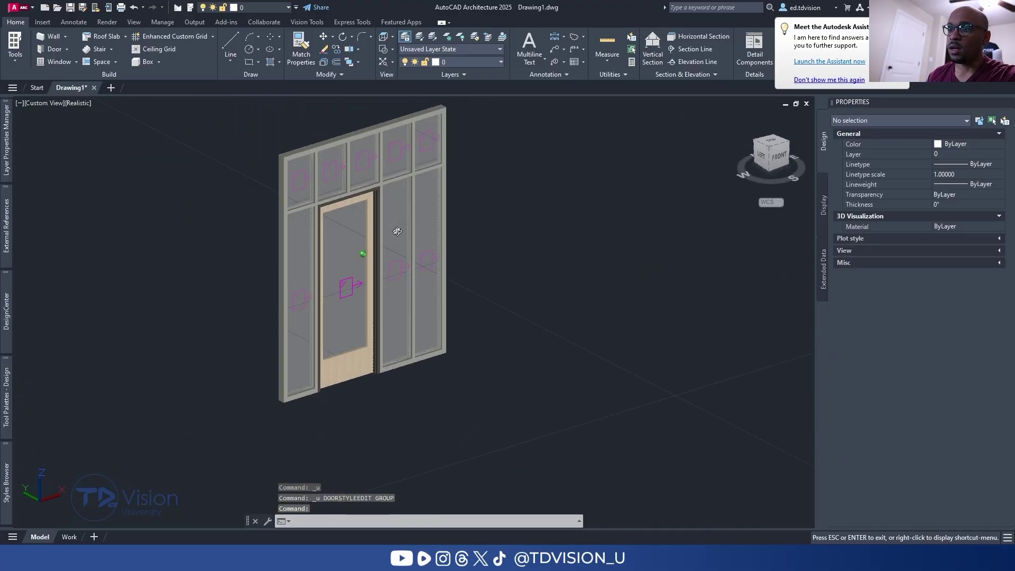
- Switch to the southwest isometric view, find the Awning window style in the content library drawings, and start adding it
left_click(769, 149)
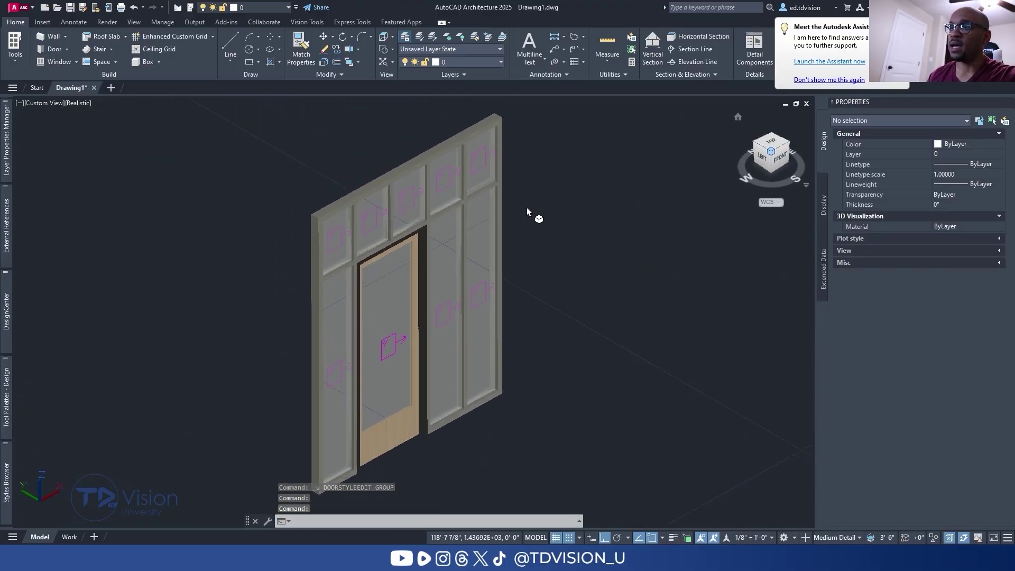
left_click(66, 37)
left_click(66, 38)
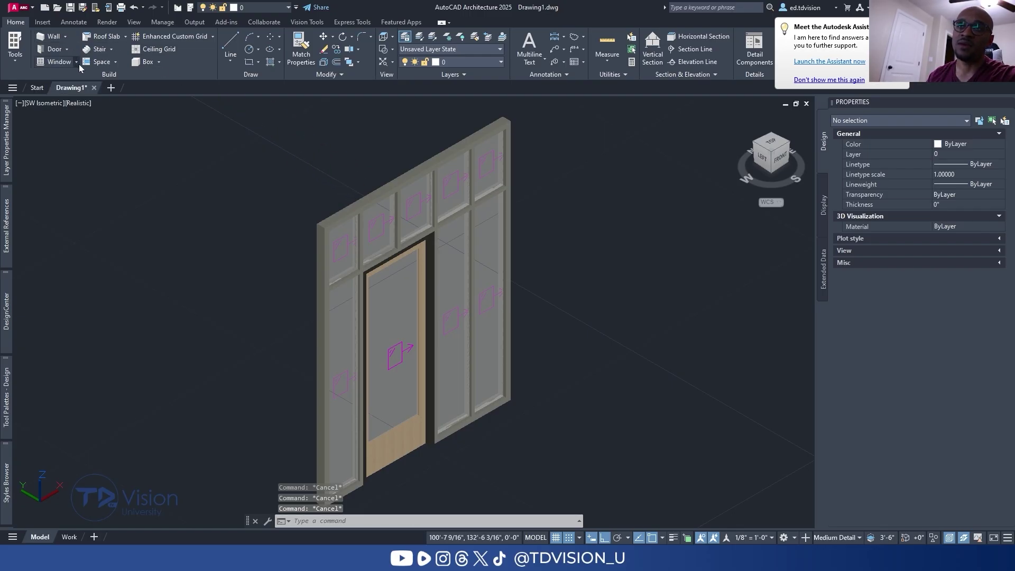
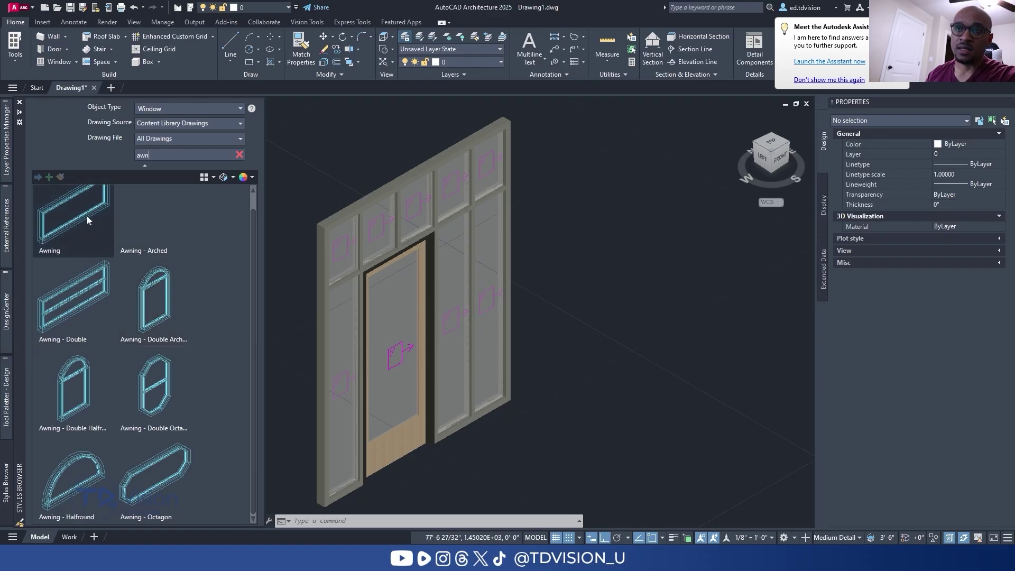
double_click(81, 208)
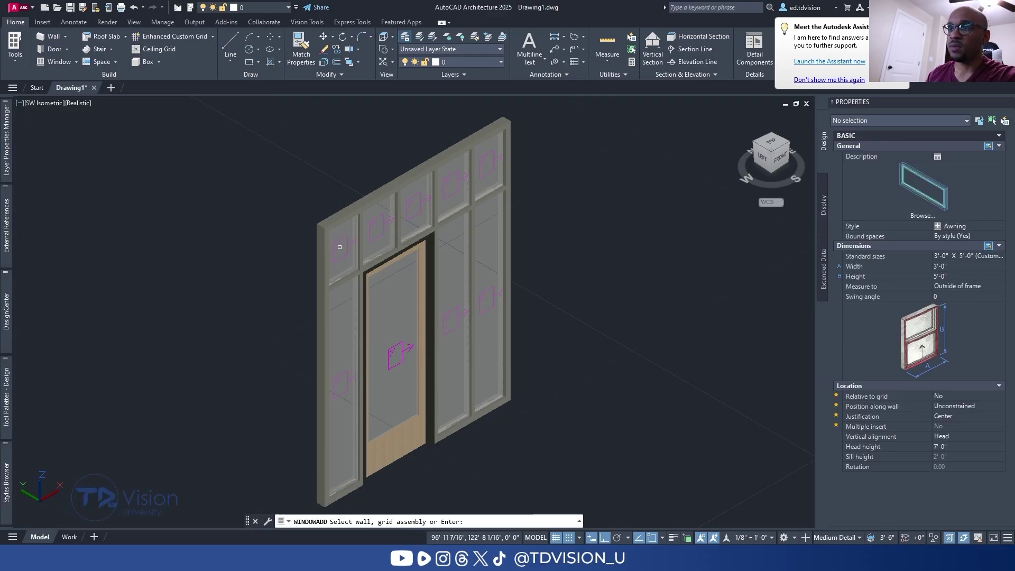
- Add the awning window as a cell assignment in the second top-row cell of the curtain wall, naming the new infill "Awning Window infill"
scroll(344, 238, "up", 2)
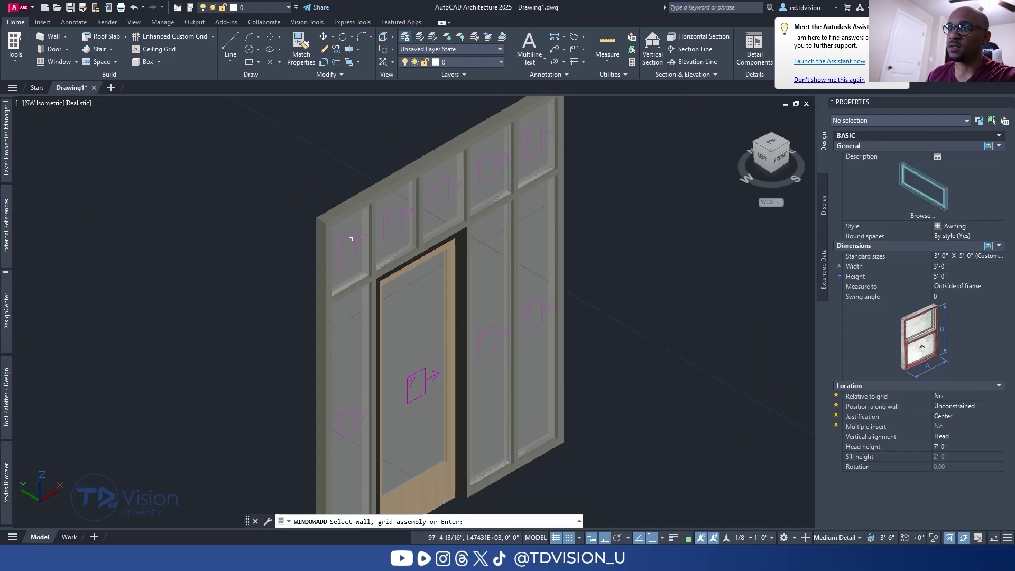
left_click(391, 219)
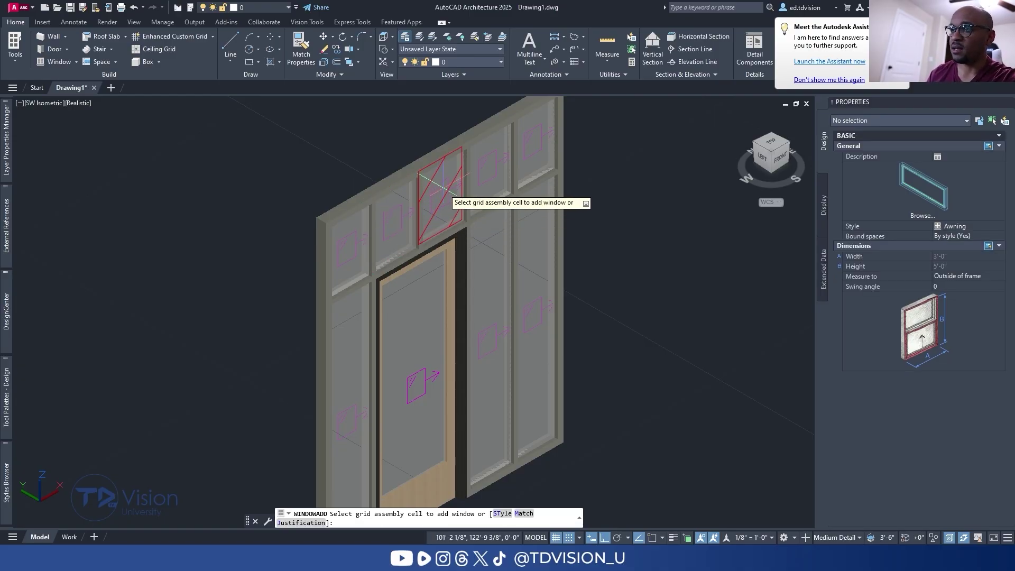
left_click(391, 215)
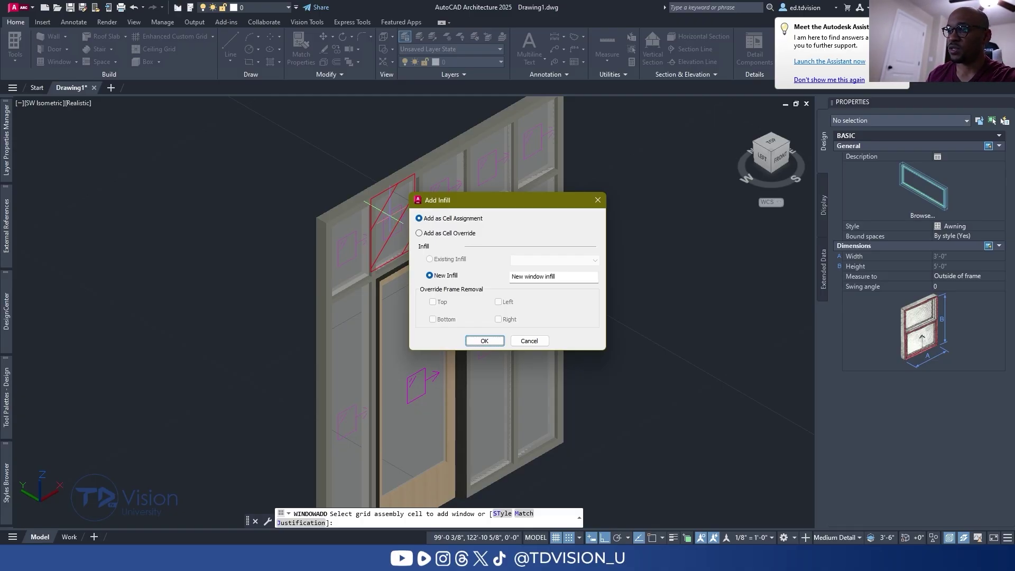
left_click_drag(530, 277, 482, 273)
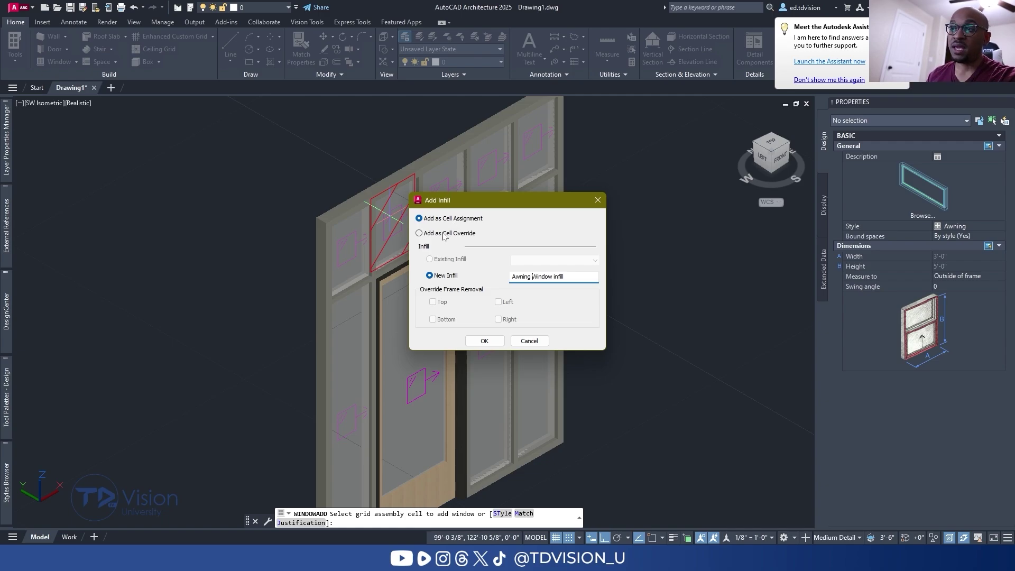
left_click_drag(452, 201, 578, 191)
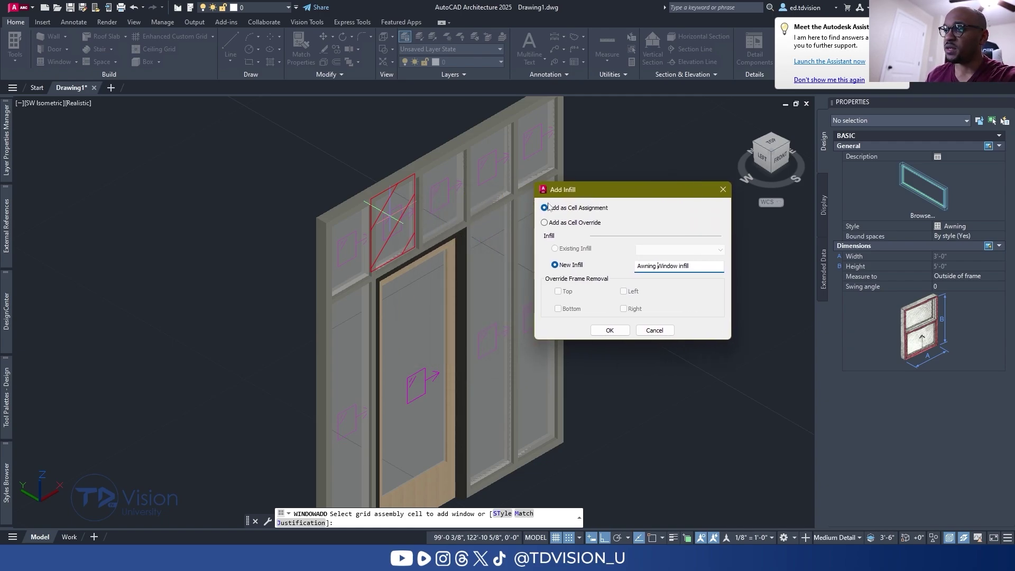
left_click(612, 332)
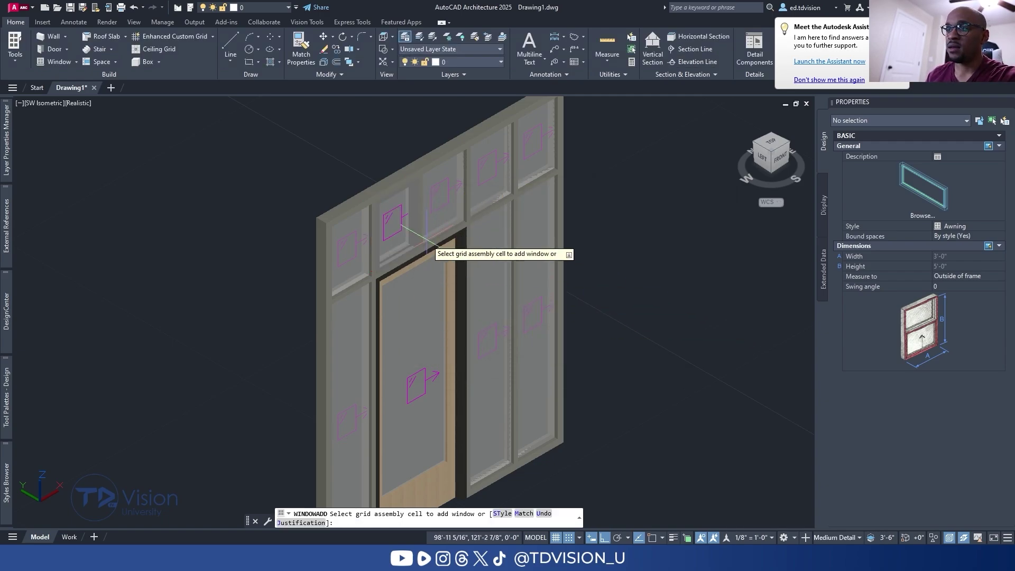
scroll(418, 214, "up", 4)
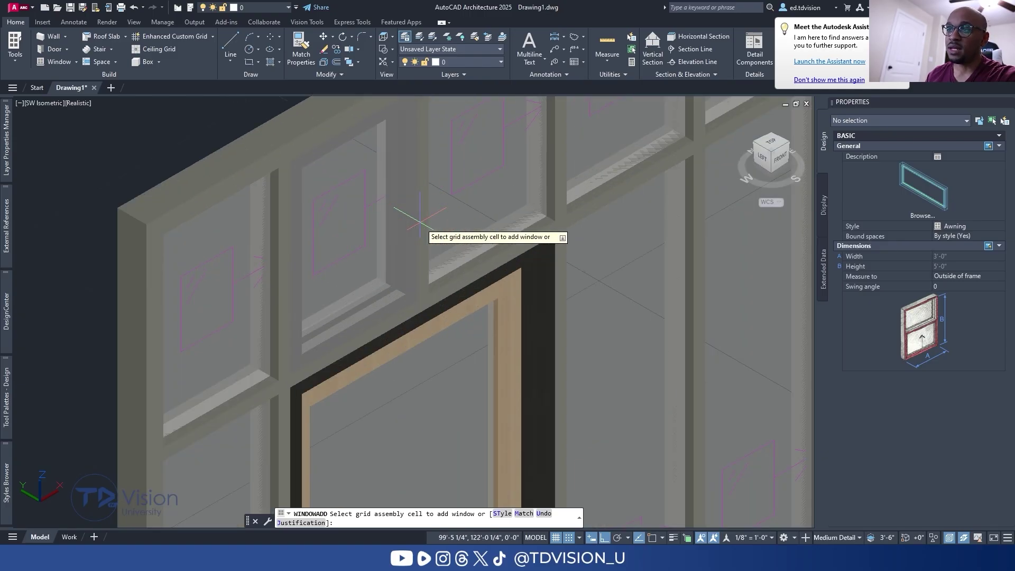
scroll(420, 217, "down", 3)
scroll(441, 199, "down", 2)
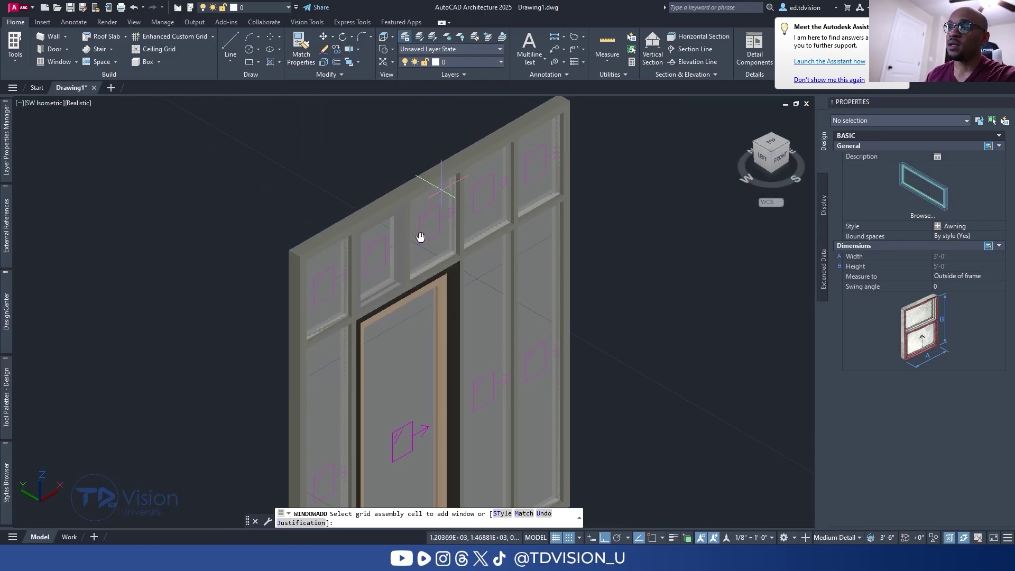
- Assign the existing Awning Window infill to the remaining four top-row cells of the curtain wall and finish adding windows
left_click(428, 231)
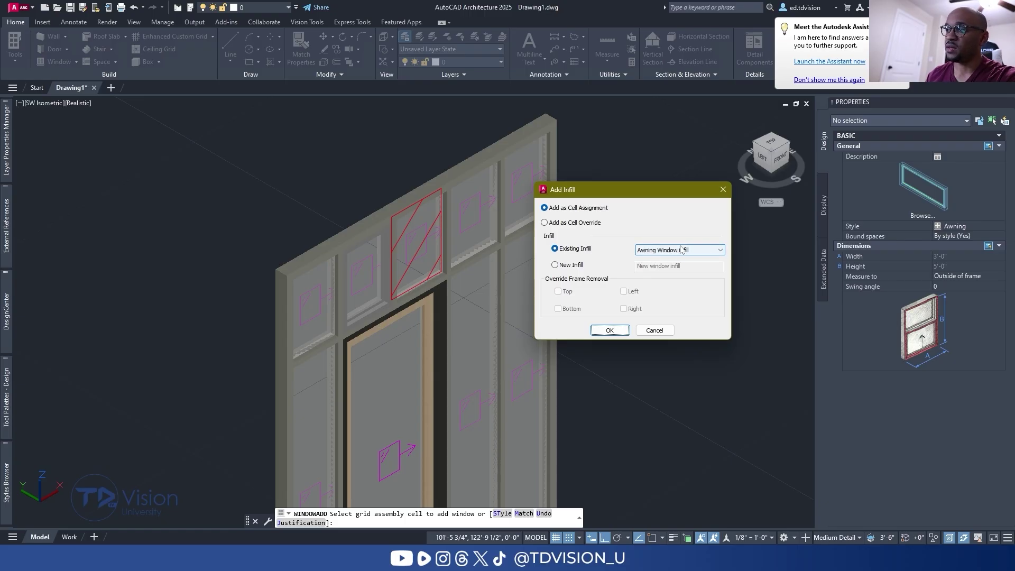
left_click(609, 330)
left_click(474, 202)
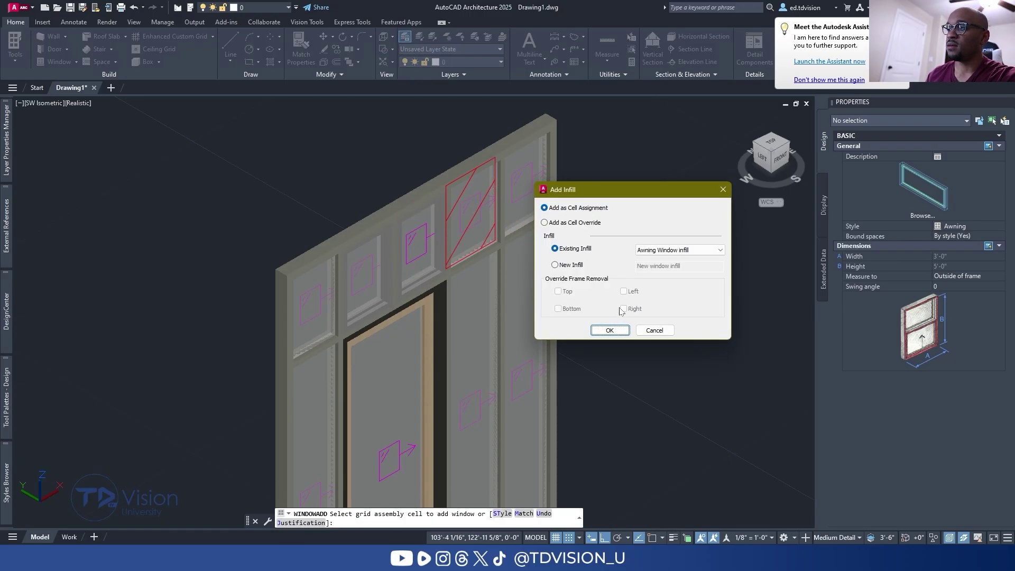
left_click(609, 330)
left_click(526, 204)
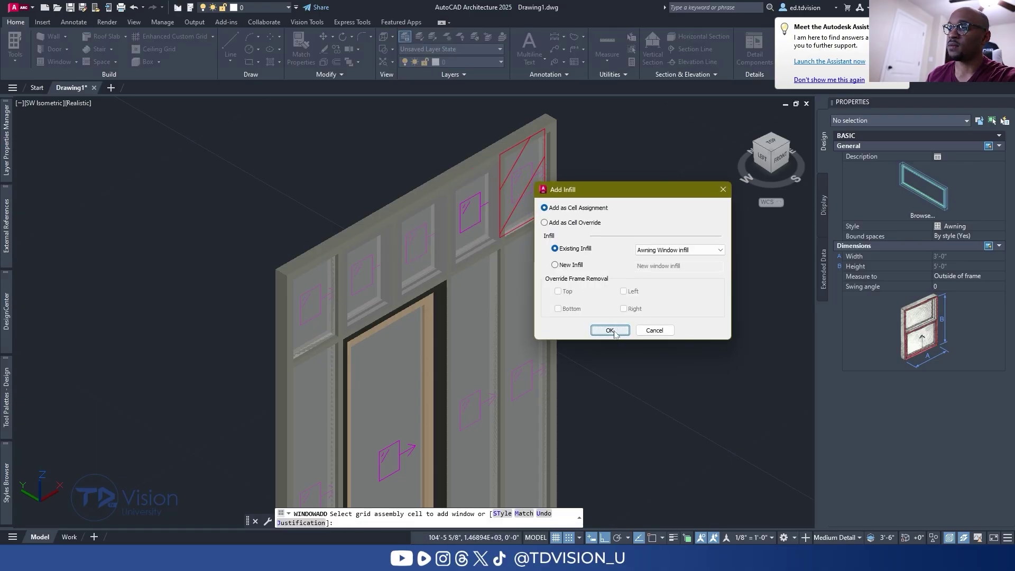
left_click(608, 327)
left_click(317, 313)
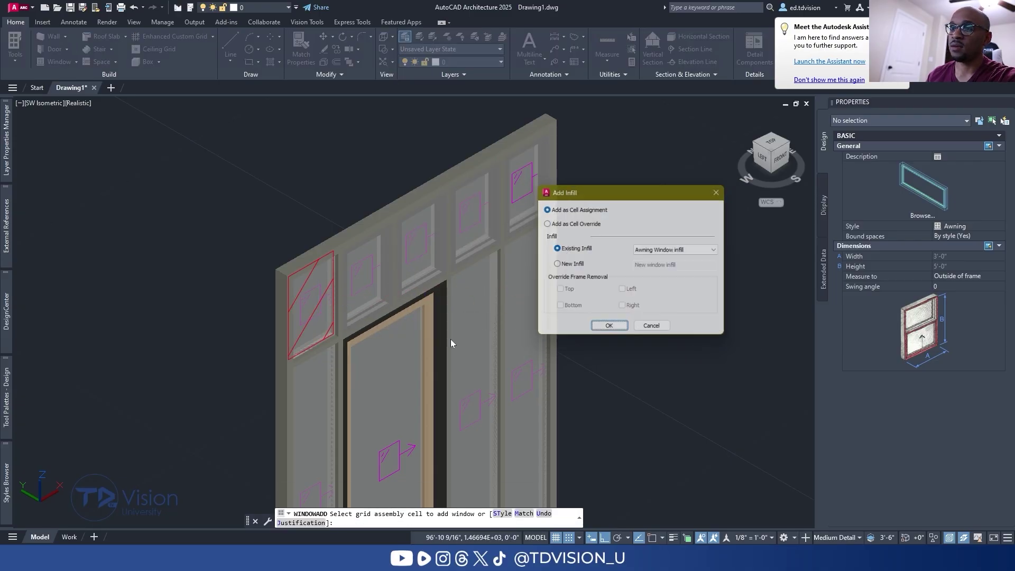
left_click(602, 328)
key("Escape")
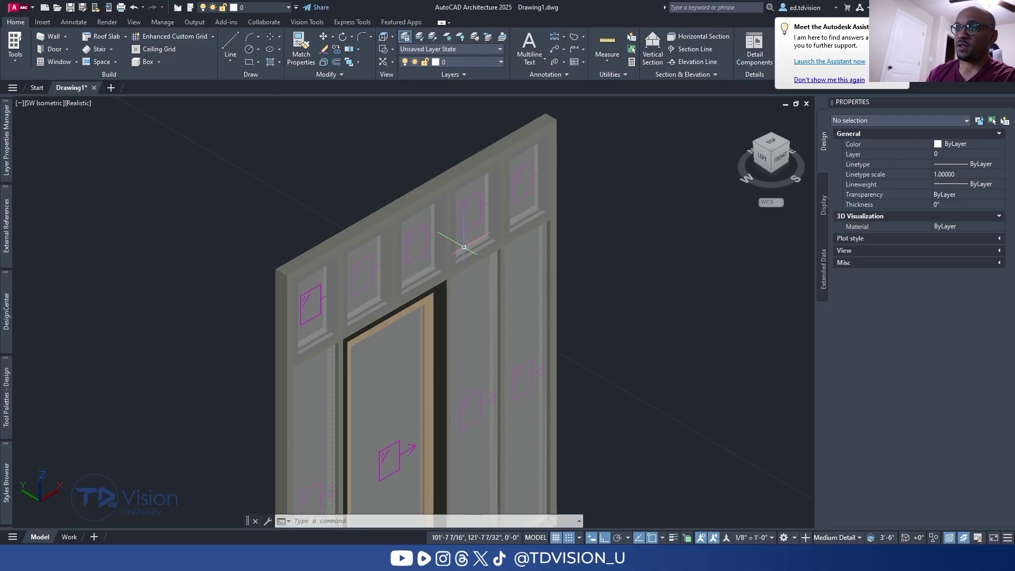
- Set the display swing angle of the top-row awning windows to 30 by overriding it on one selected window
middle_click_drag(464, 247, 370, 217, "shift")
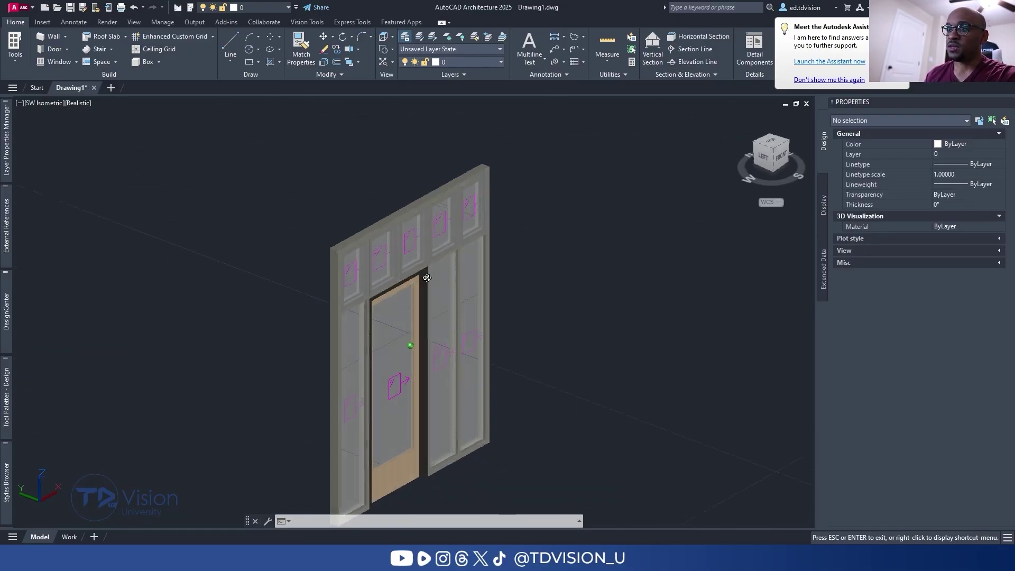
scroll(455, 222, "up", 2)
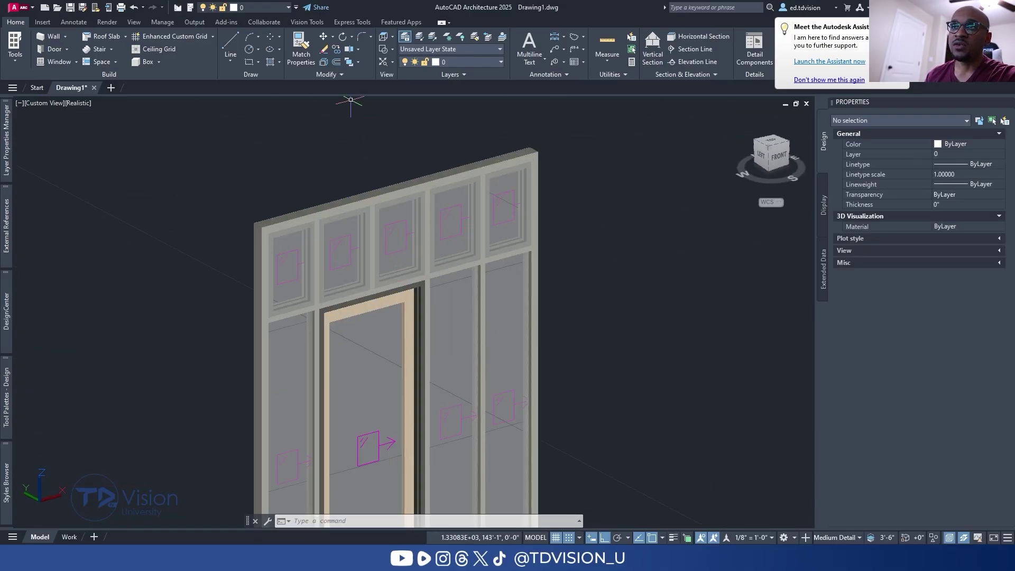
left_click(400, 188)
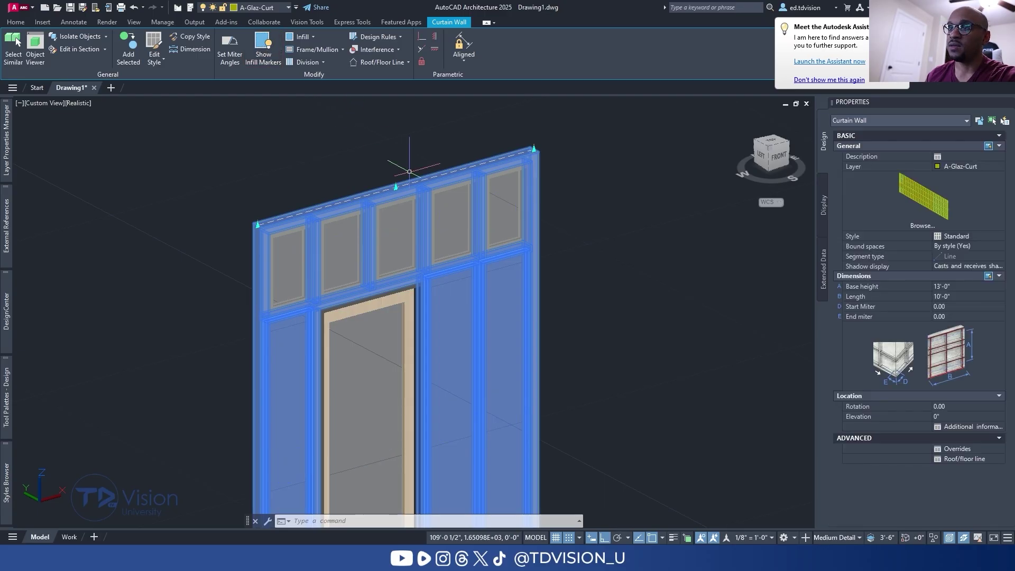
key("Escape")
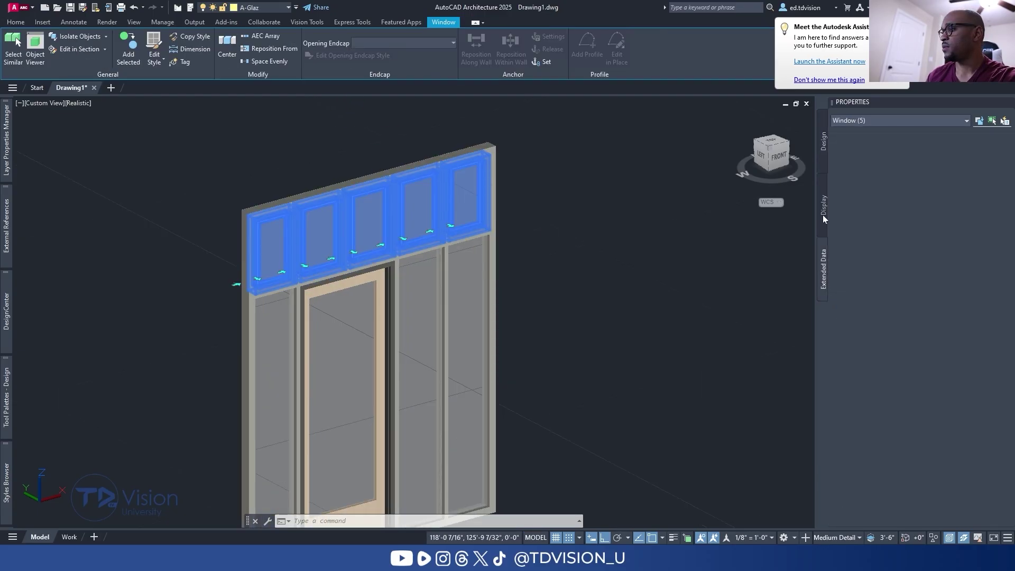
left_click(823, 215)
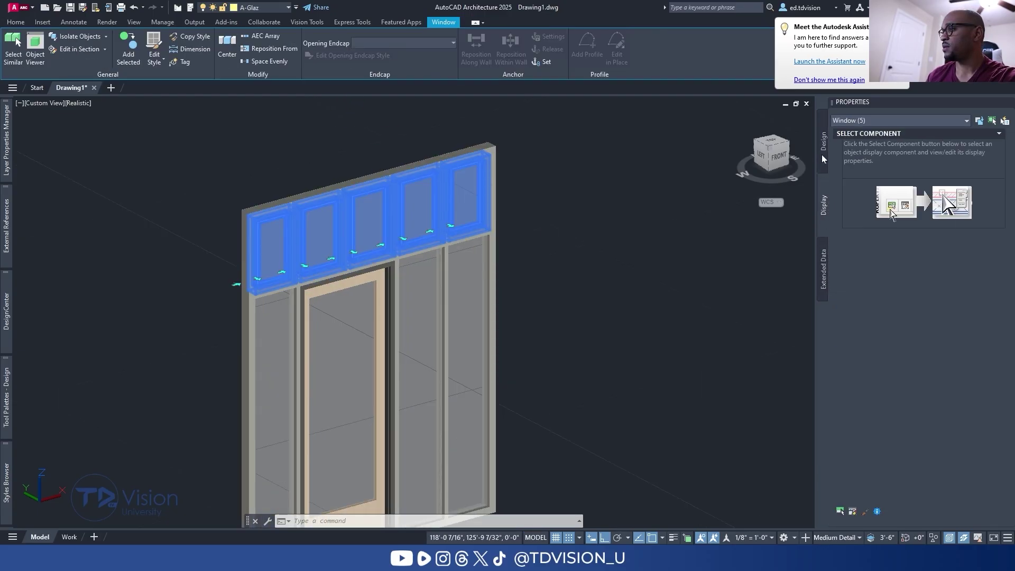
key("Escape")
key("Escape")
left_click(417, 211)
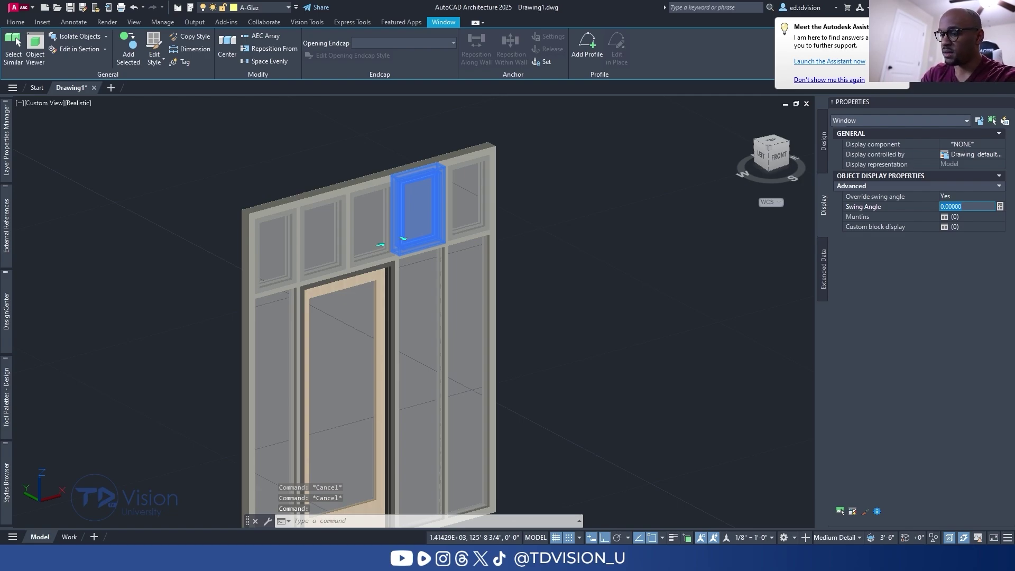
key("Return")
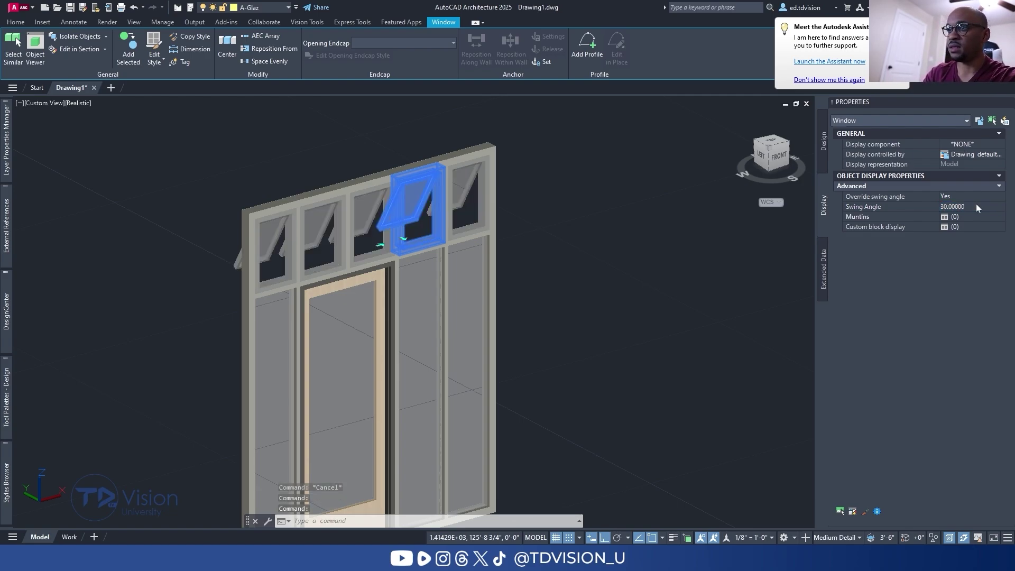
key("Escape")
key("Escape")
- Flip the swing direction of all five awning windows so they open toward the front of the curtain wall
scroll(421, 165, "down", 5)
middle_click_drag(465, 222, 608, 249, "shift")
scroll(450, 252, "up", 3)
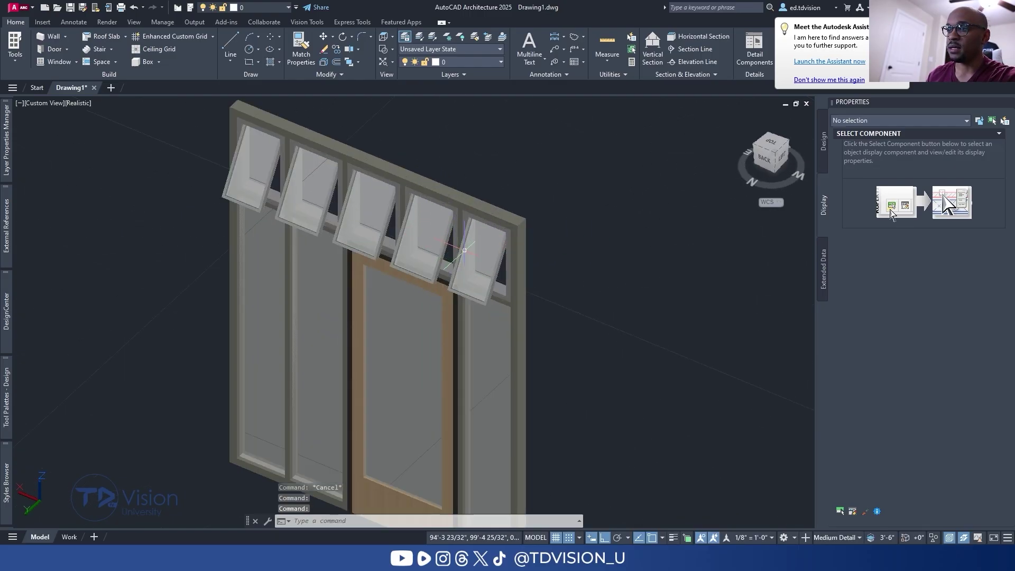
left_click(473, 253)
left_click(474, 304)
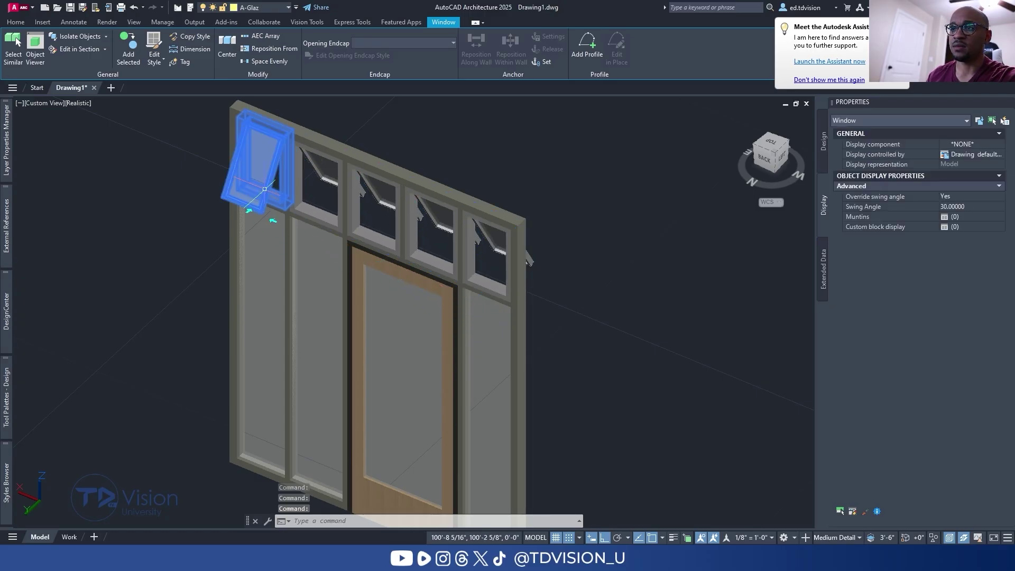
key("Escape")
key("Escape")
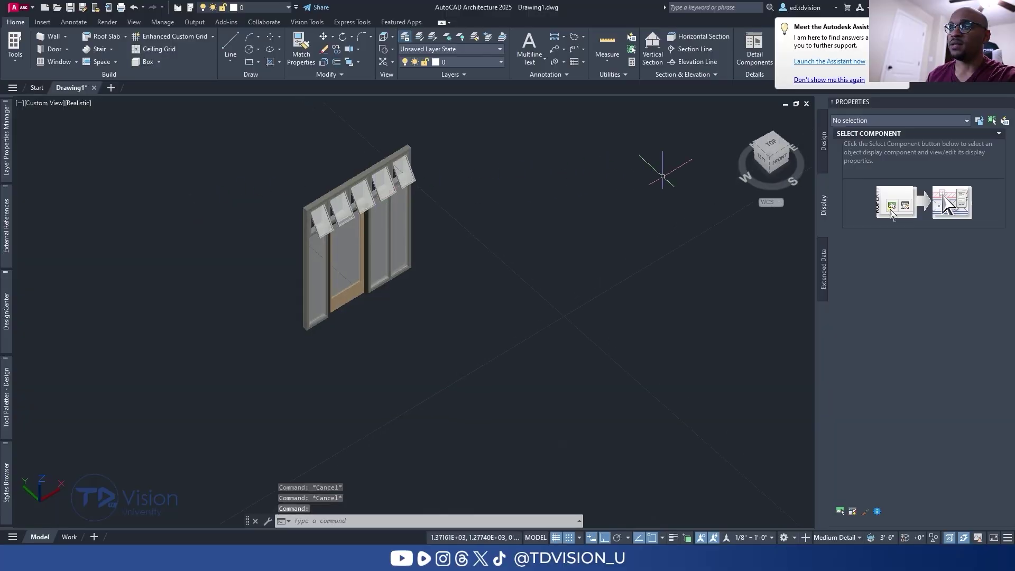
- Examine the whole curtain wall with its open awning windows and door from the southwest isometric view
left_click(766, 154)
left_click(491, 284)
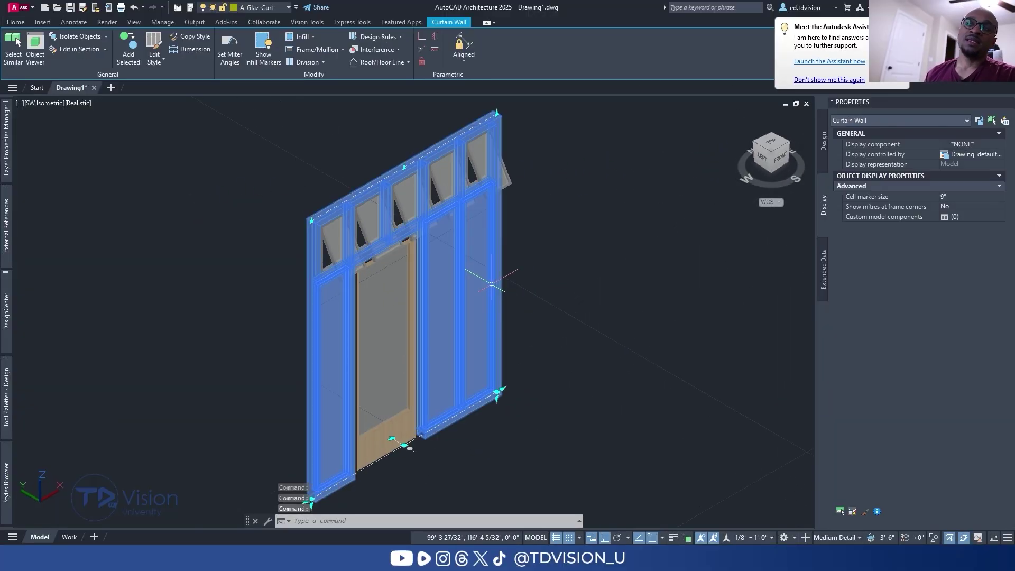
left_click(581, 265)
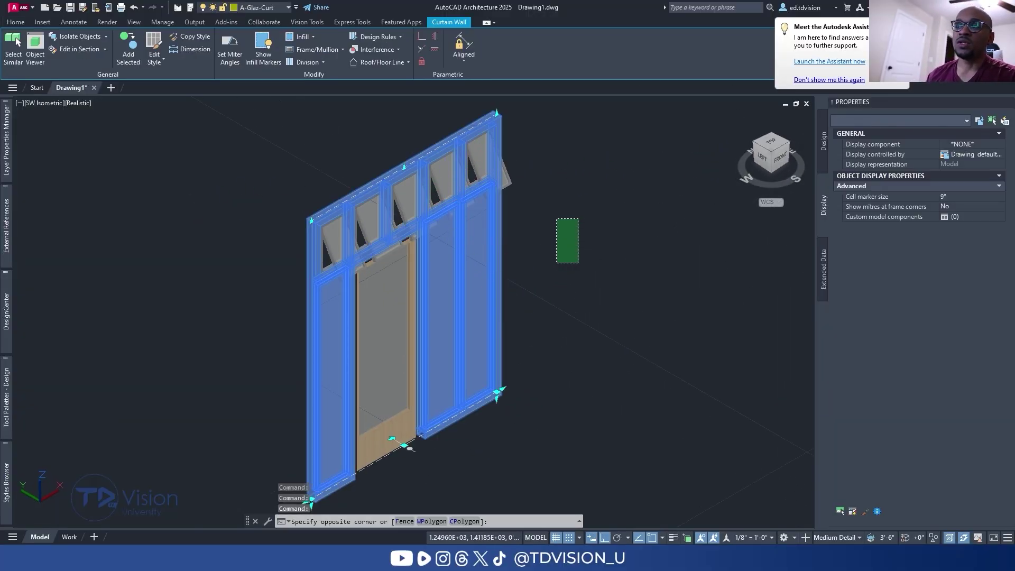
left_click(545, 222)
scroll(449, 280, "down", 2)
middle_click_drag(447, 273, 407, 287)
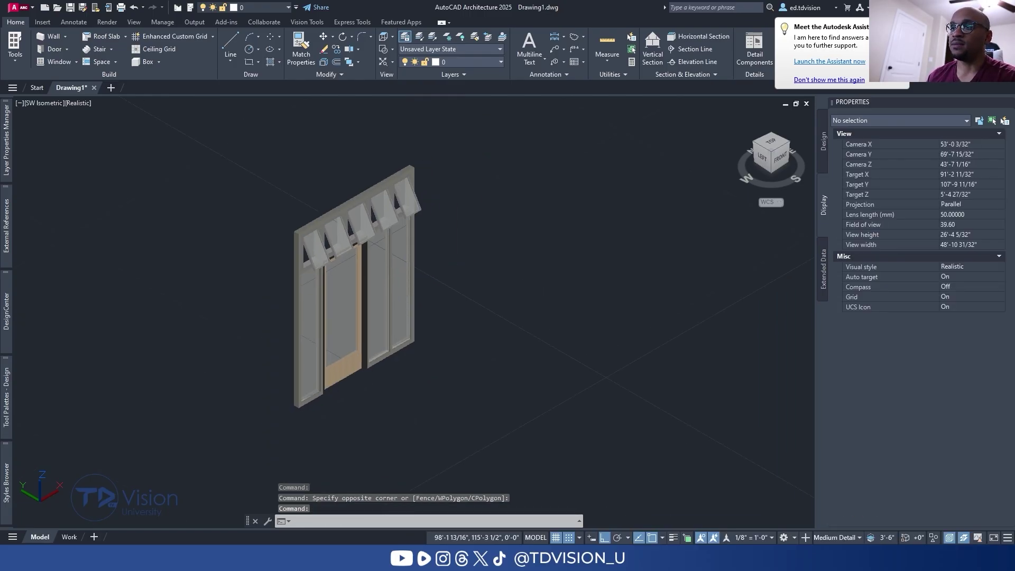
scroll(407, 287, "up", 2)
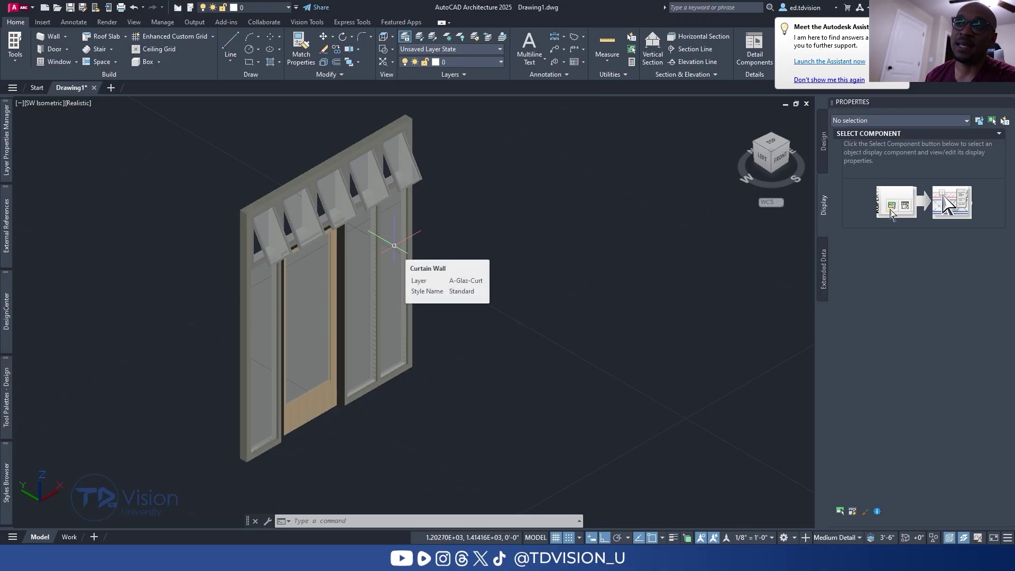
scroll(394, 245, "up", 1)
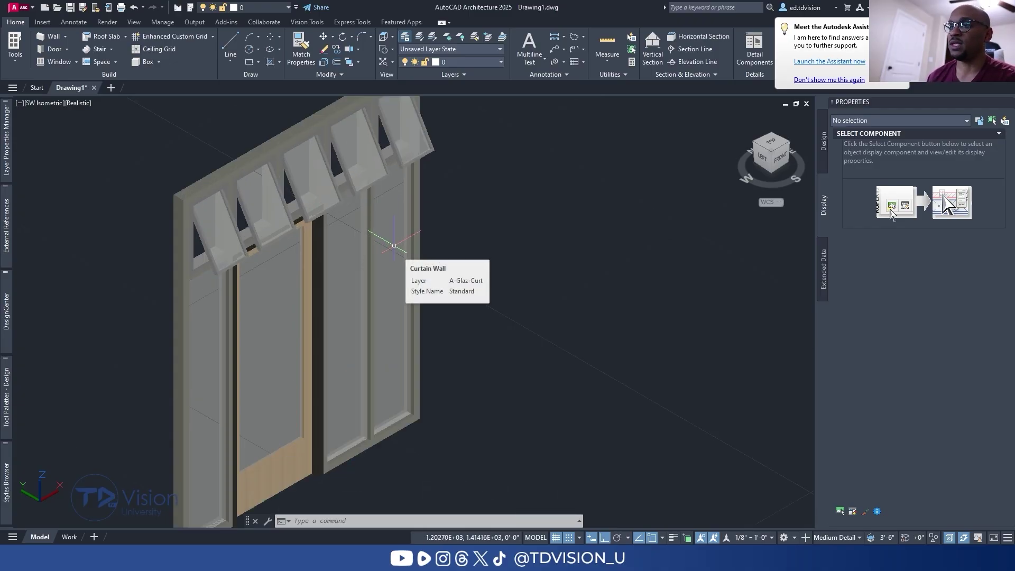
scroll(394, 246, "down", 3)
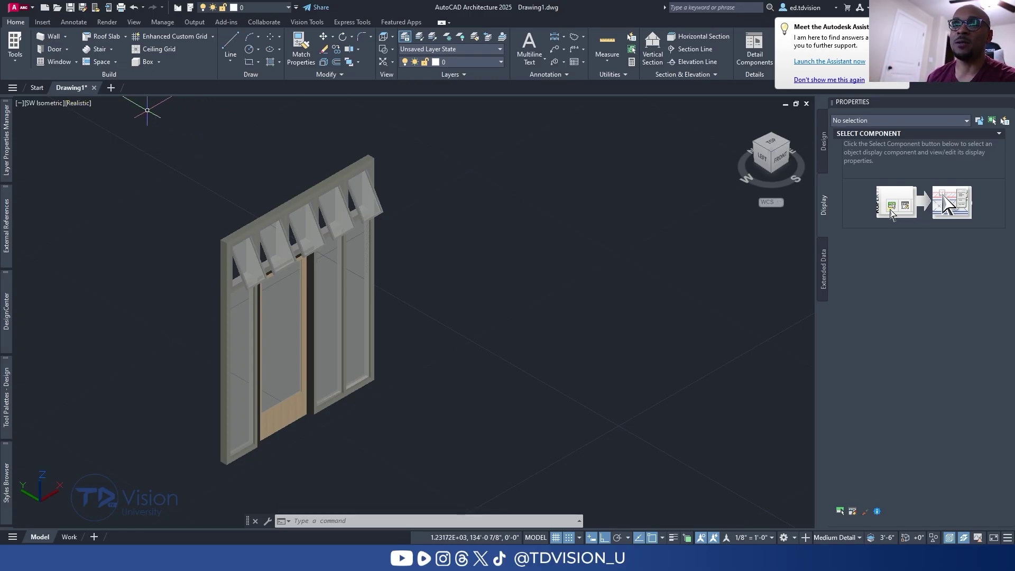
- Try the Hidden visual style on the viewport and settle on 2D Wireframe
left_click(78, 103)
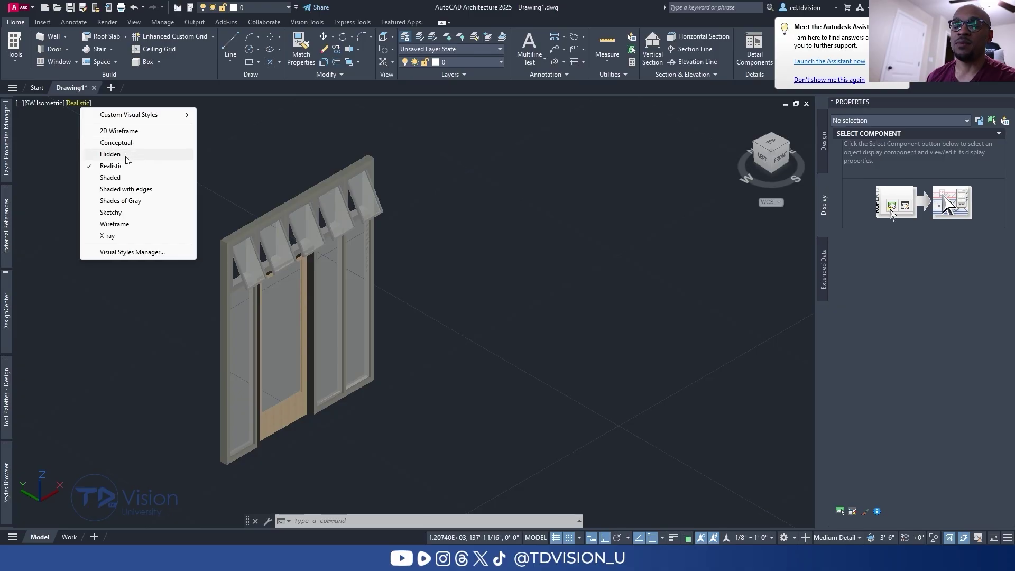
left_click(111, 154)
left_click(79, 102)
left_click(109, 131)
scroll(242, 263, "up", 3)
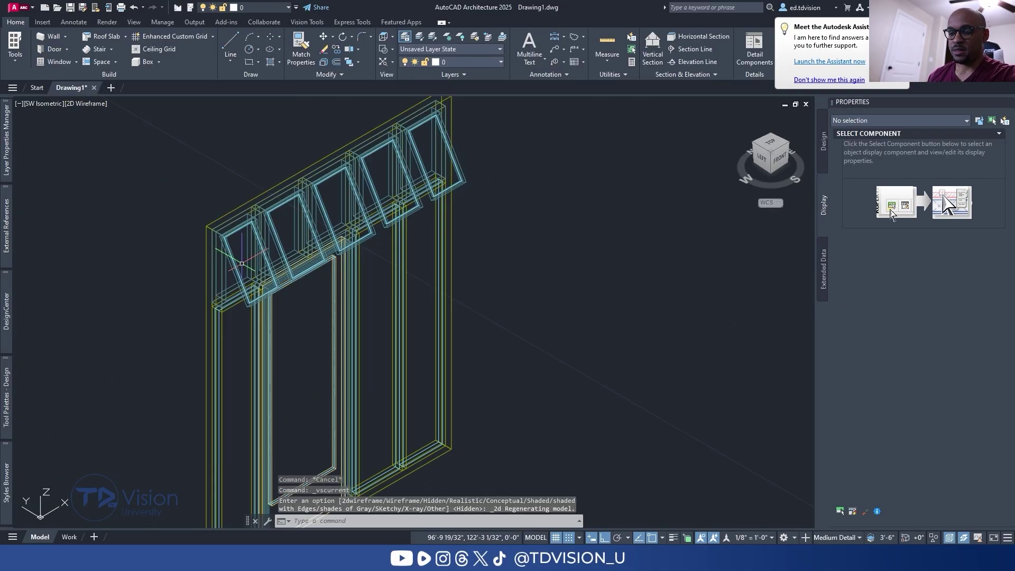